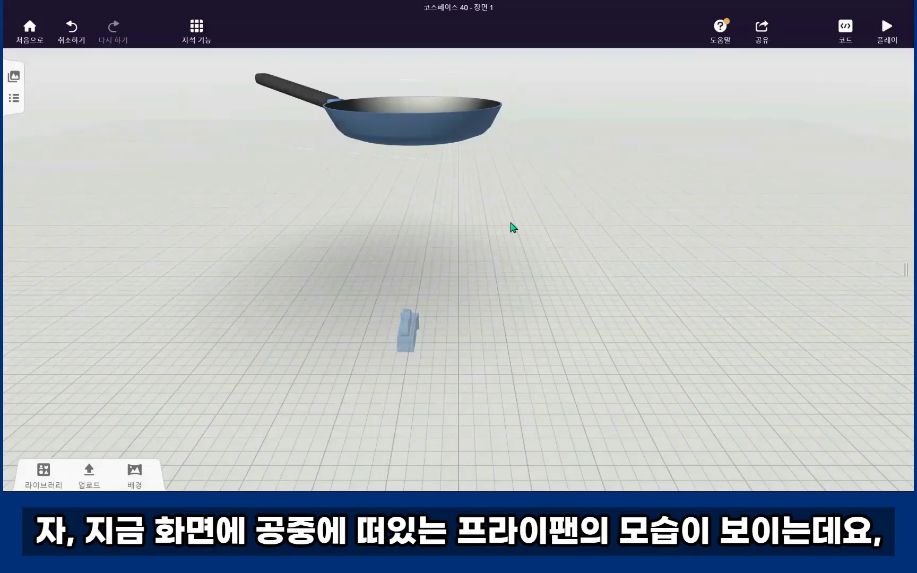
# Step: Play the scene to watch how the floating frying pan behaves without physics, and return to editing
pyautogui.click(886, 28)
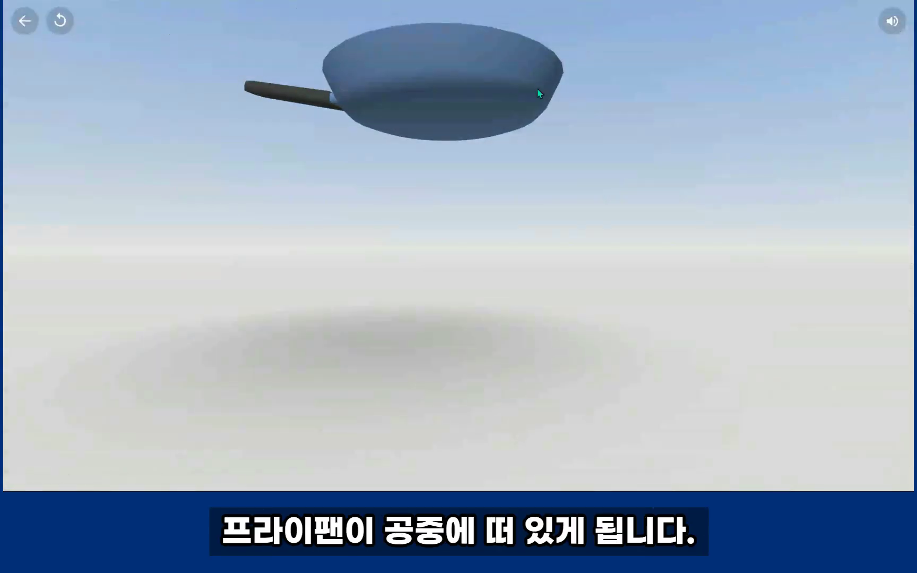
pyautogui.click(25, 22)
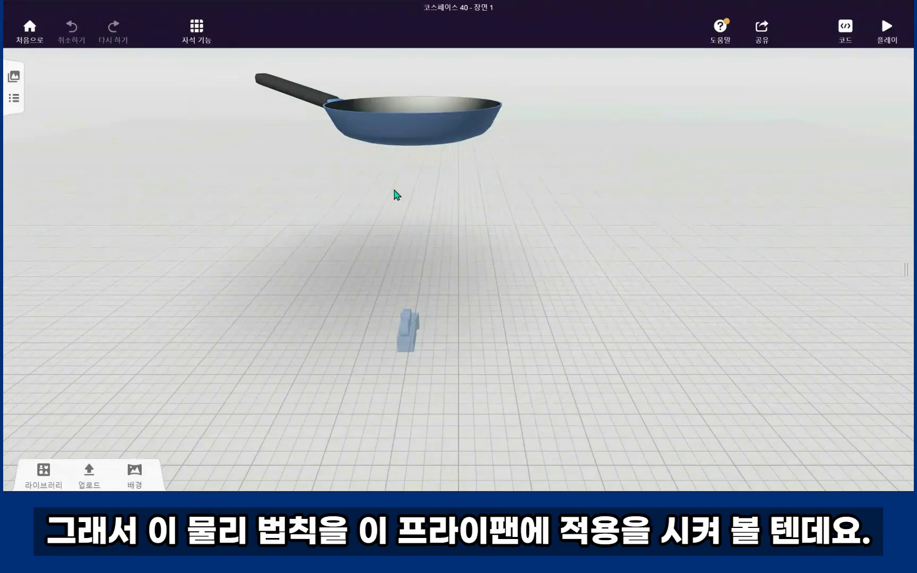
# Step: Enable physics (물리) for the frying pan and play the scene to test its fall
pyautogui.click(416, 128)
pyautogui.click(415, 124)
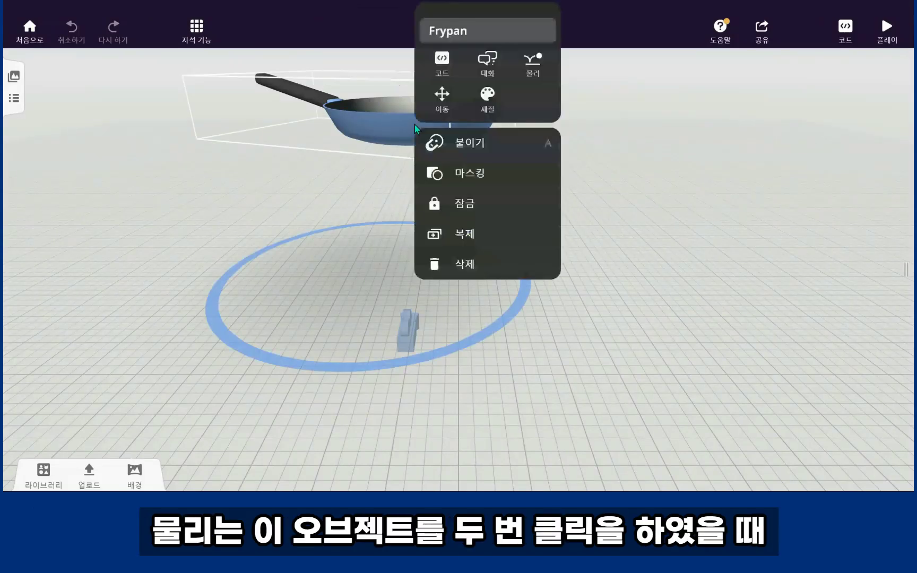
pyautogui.click(536, 74)
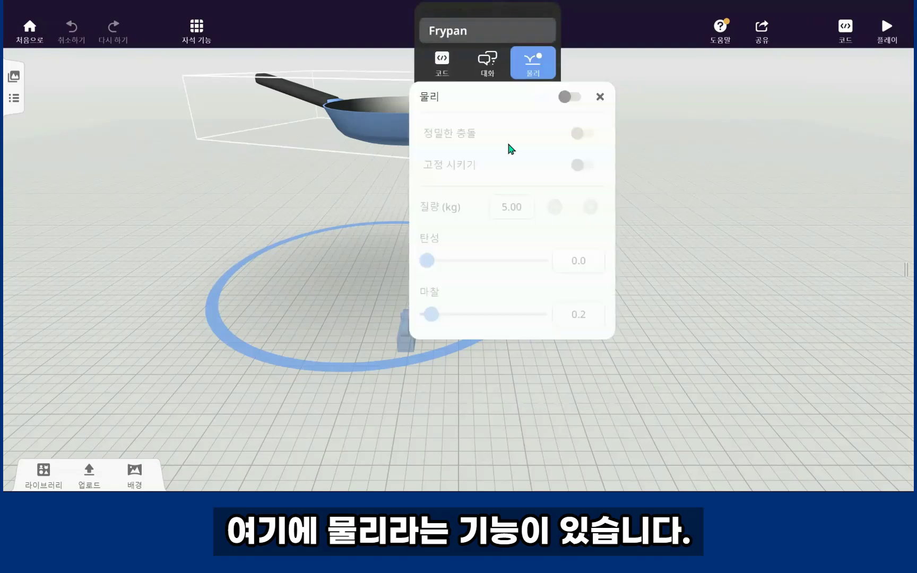
pyautogui.click(568, 98)
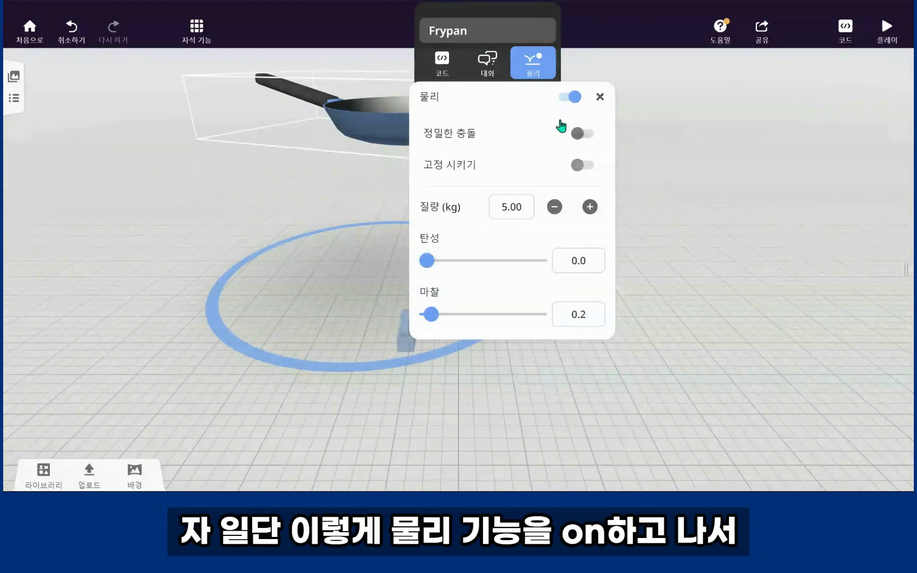
pyautogui.click(600, 97)
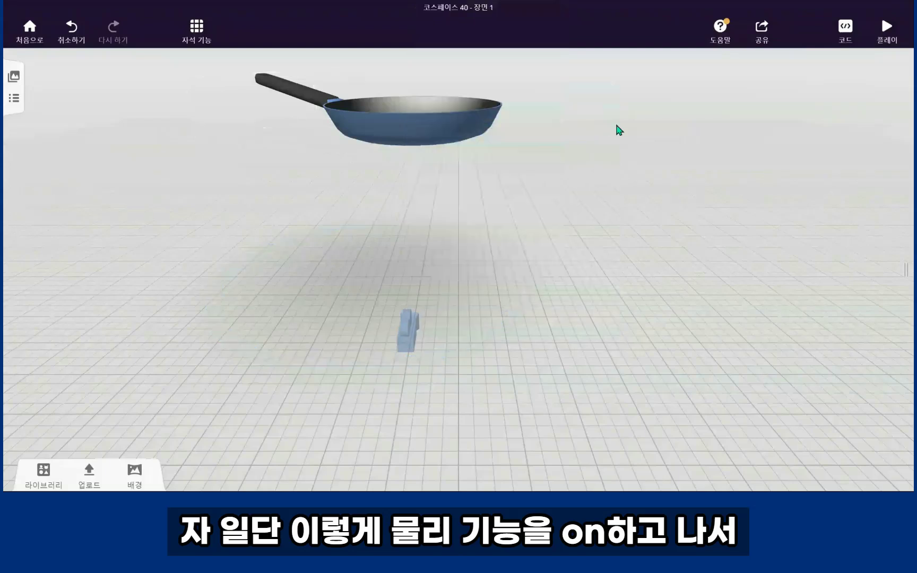
pyautogui.click(888, 43)
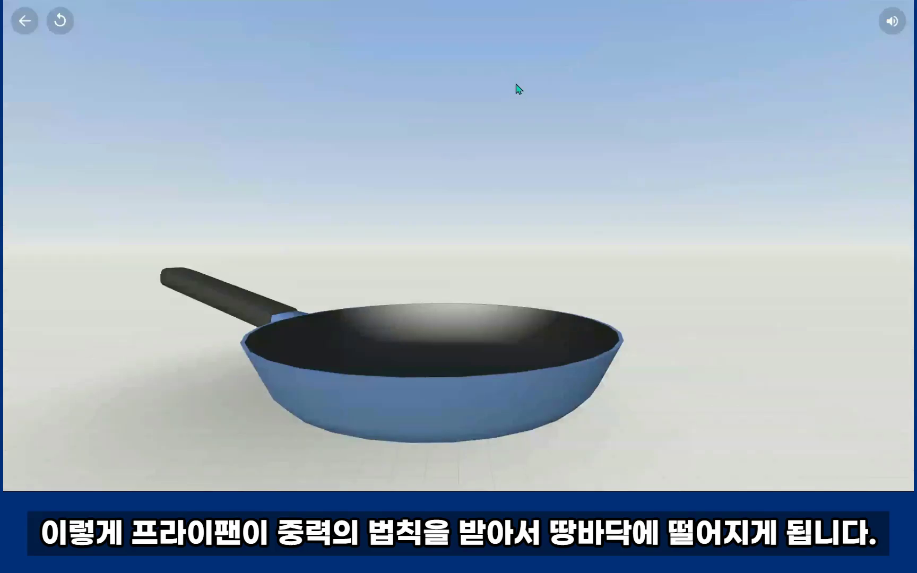
pyautogui.click(25, 20)
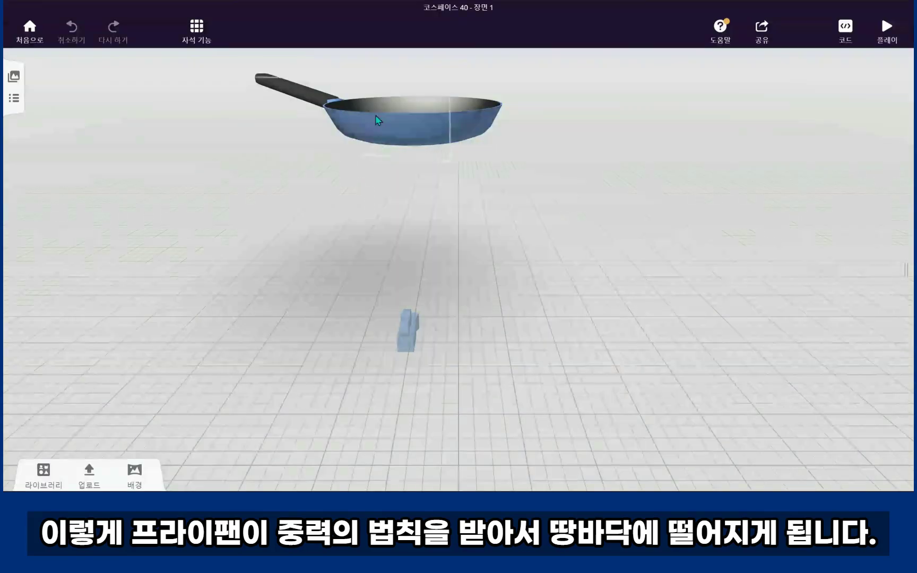
# Step: Shift the frying pan to the left and add the owl from the library's flying animals beside it
pyautogui.moveTo(436, 127); pyautogui.dragTo(324, 136)
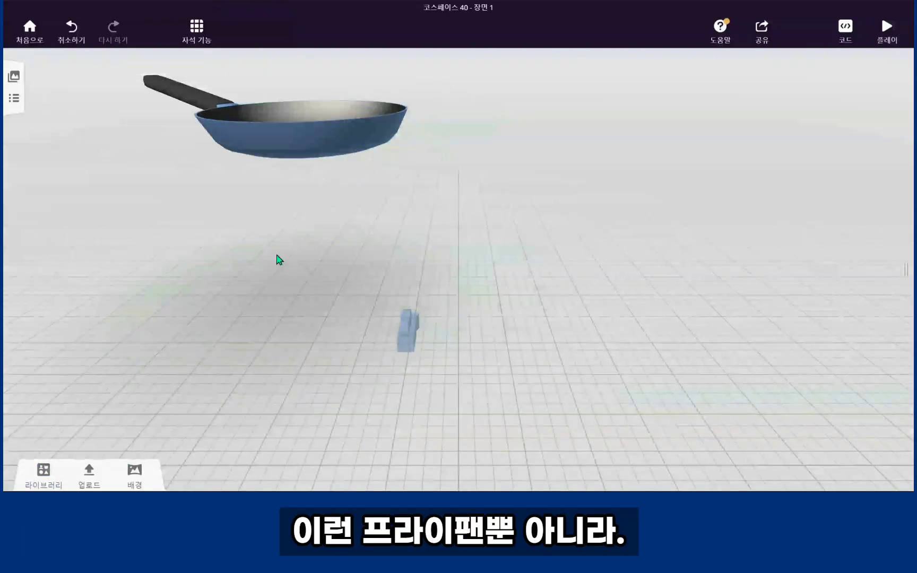
pyautogui.click(43, 473)
pyautogui.click(112, 384)
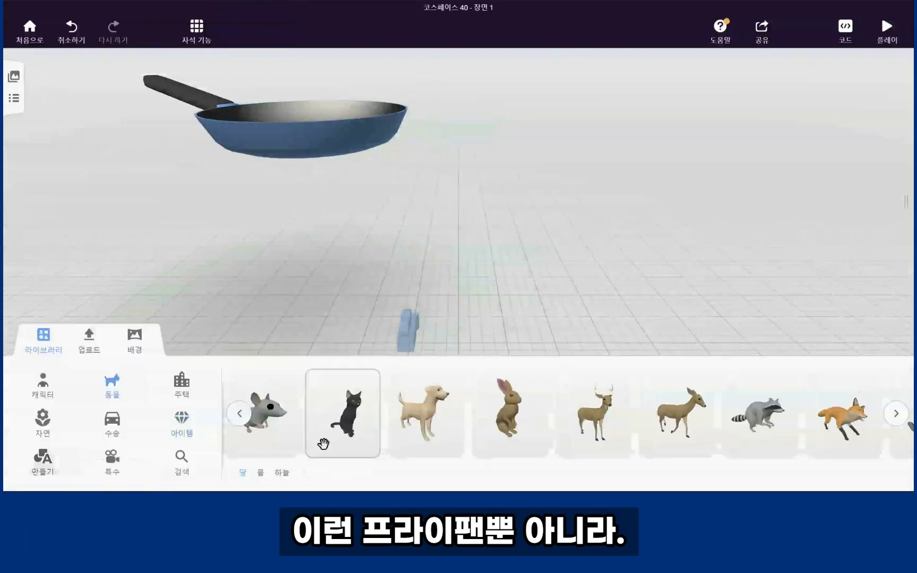
pyautogui.click(283, 479)
pyautogui.moveTo(426, 414); pyautogui.dragTo(489, 229)
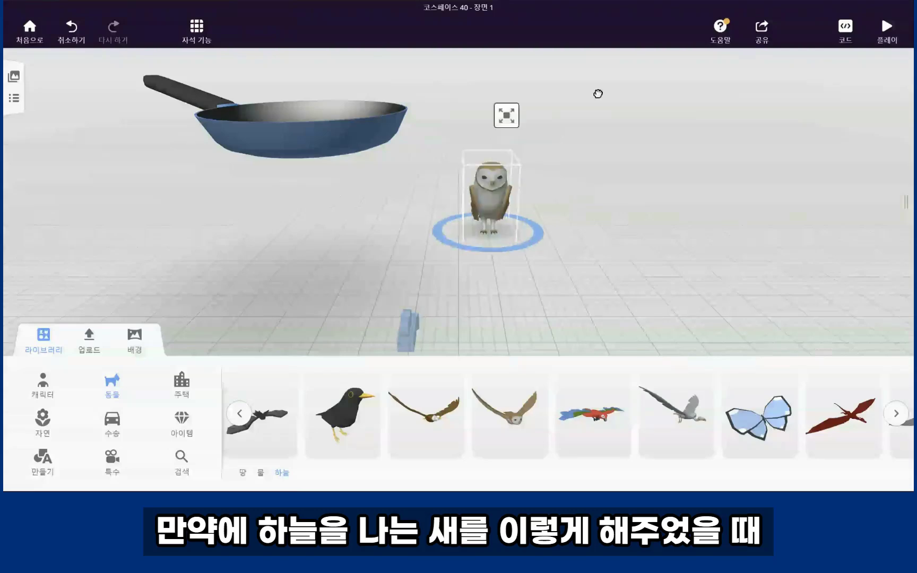
# Step: Set the owl's animation to Fly
pyautogui.click(485, 198)
pyautogui.click(555, 160)
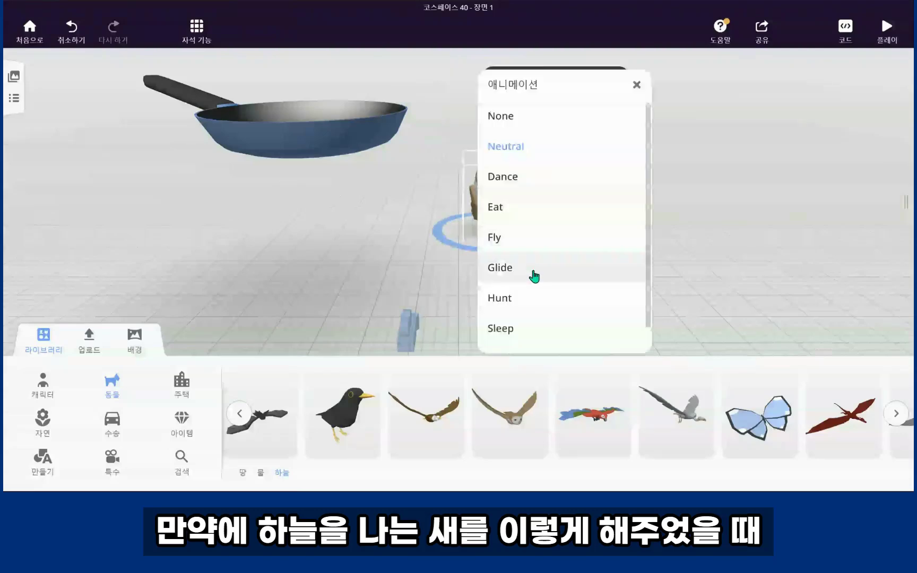
pyautogui.click(499, 237)
pyautogui.click(409, 225)
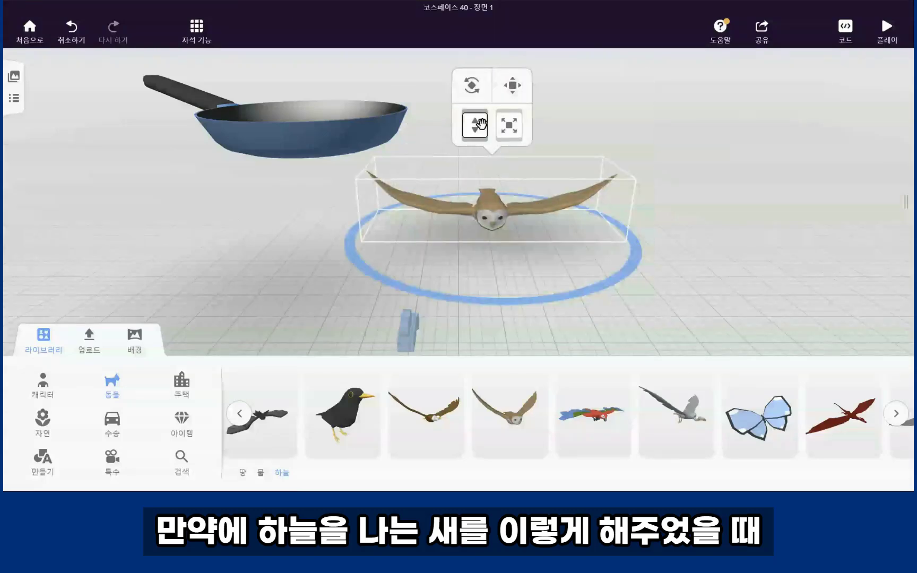
# Step: Raise the owl into the air beside the frying pan and play the scene without physics on the owl
pyautogui.moveTo(475, 126); pyautogui.dragTo(508, 56)
pyautogui.click(499, 153)
pyautogui.click(412, 238)
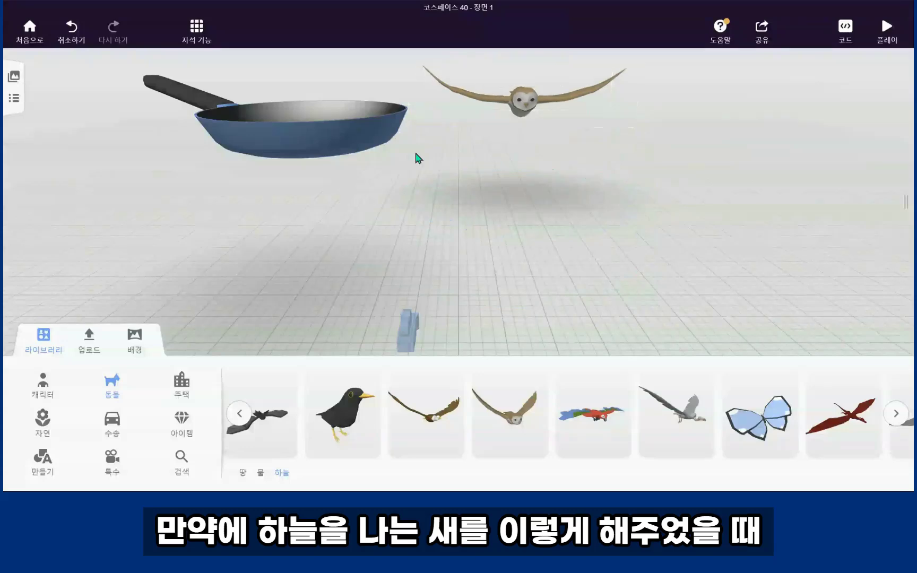
pyautogui.click(538, 88)
pyautogui.click(662, 183)
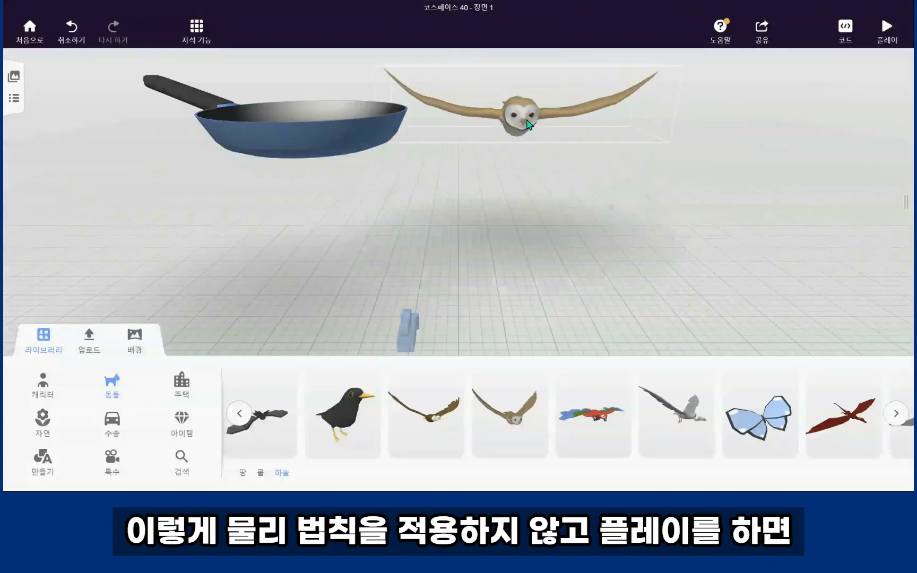
pyautogui.click(886, 32)
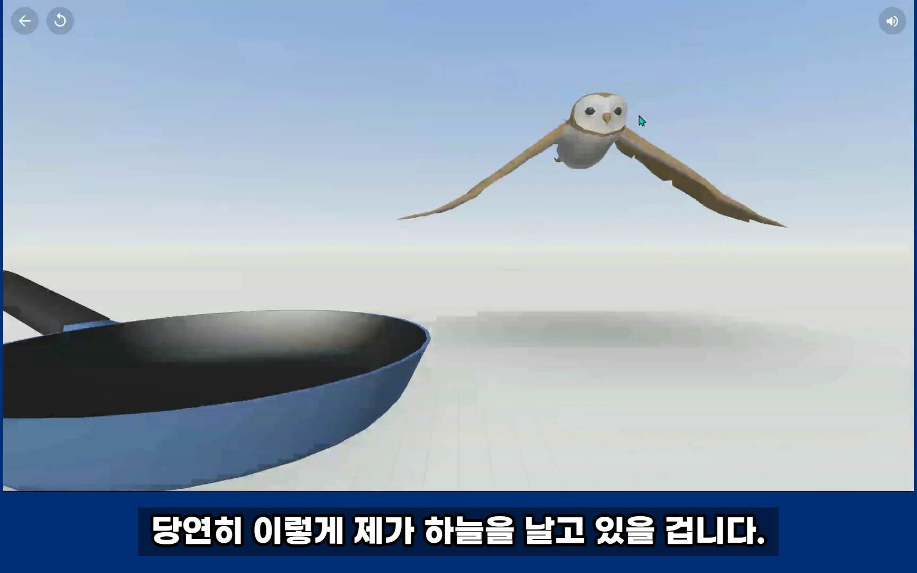
pyautogui.click(24, 21)
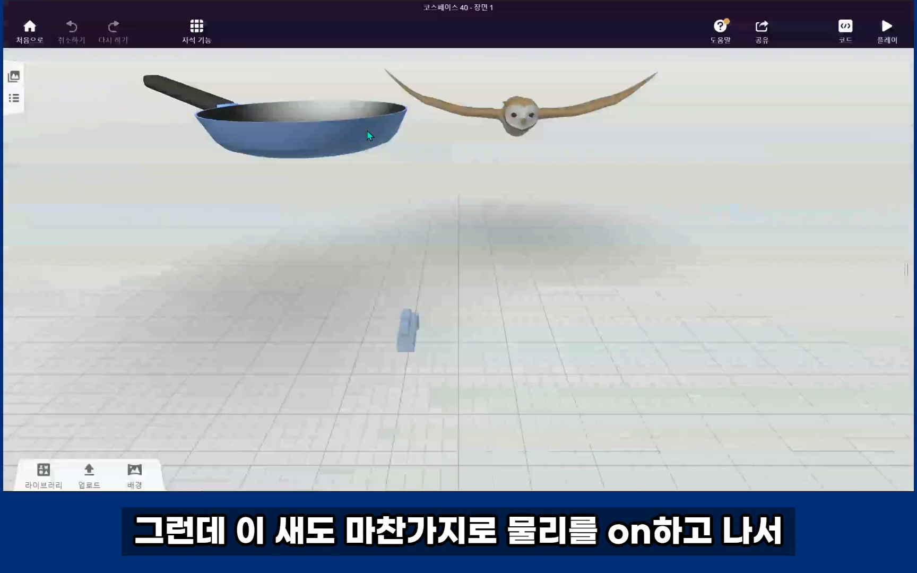
# Step: Enable physics for the owl and play the scene to test its fall
pyautogui.click(515, 111)
pyautogui.click(642, 63)
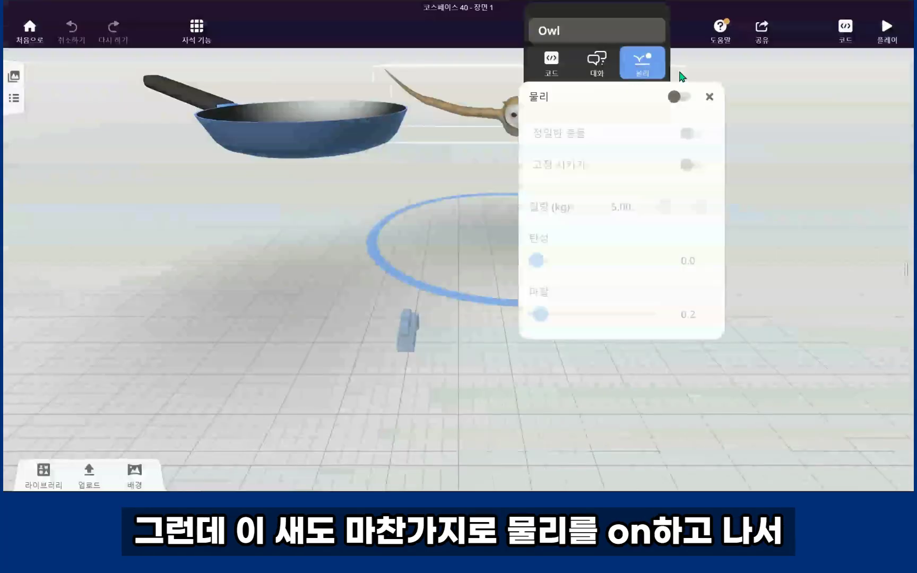
pyautogui.click(675, 97)
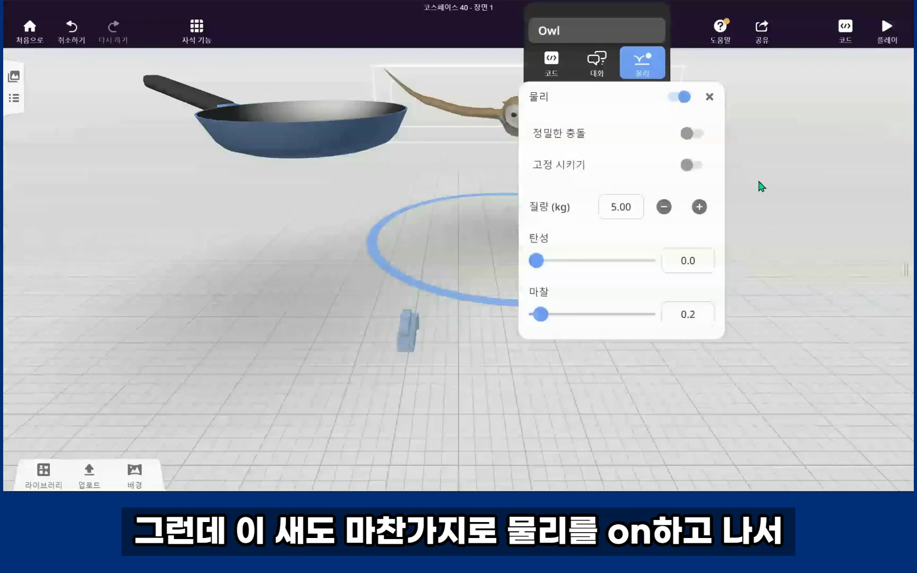
pyautogui.click(759, 179)
pyautogui.click(885, 37)
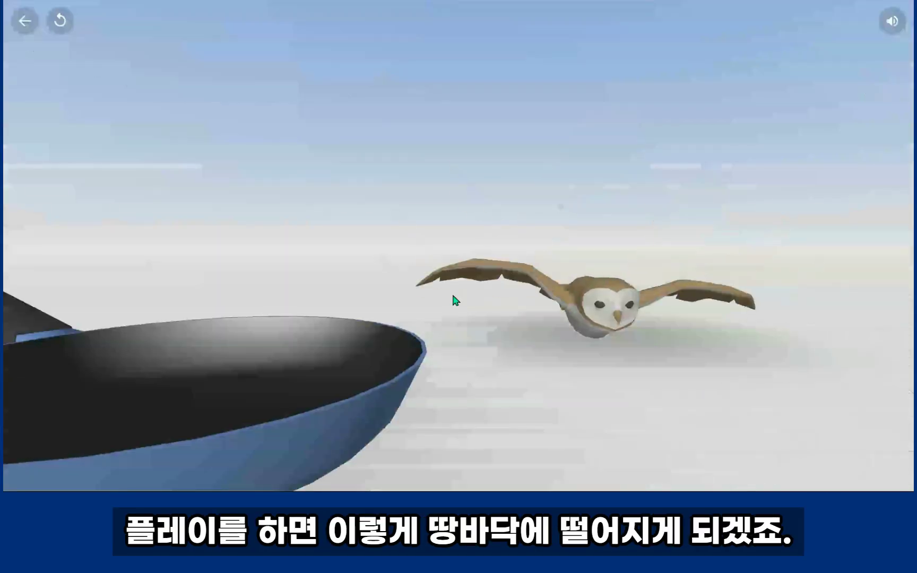
pyautogui.click(25, 21)
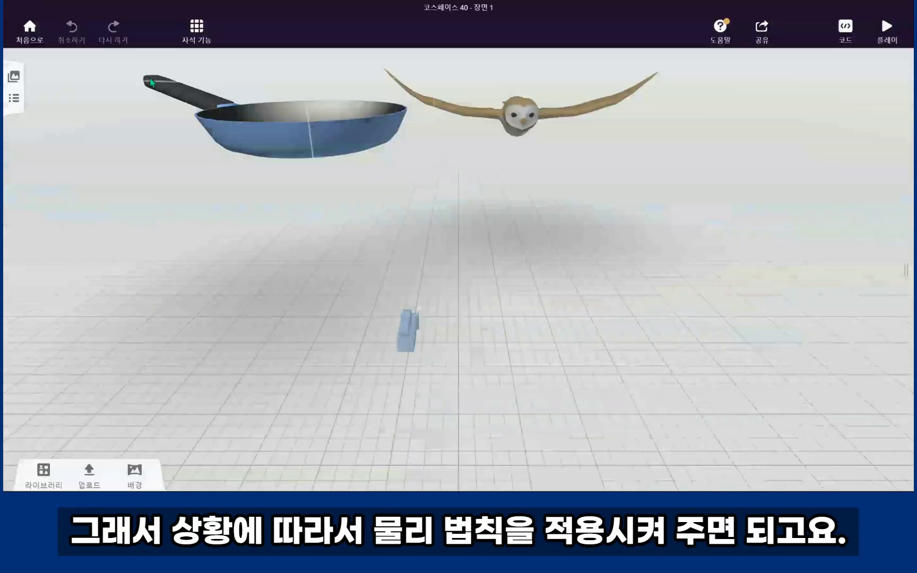
# Step: Delete the owl and raise the frying pan higher above the ground
pyautogui.click(523, 124)
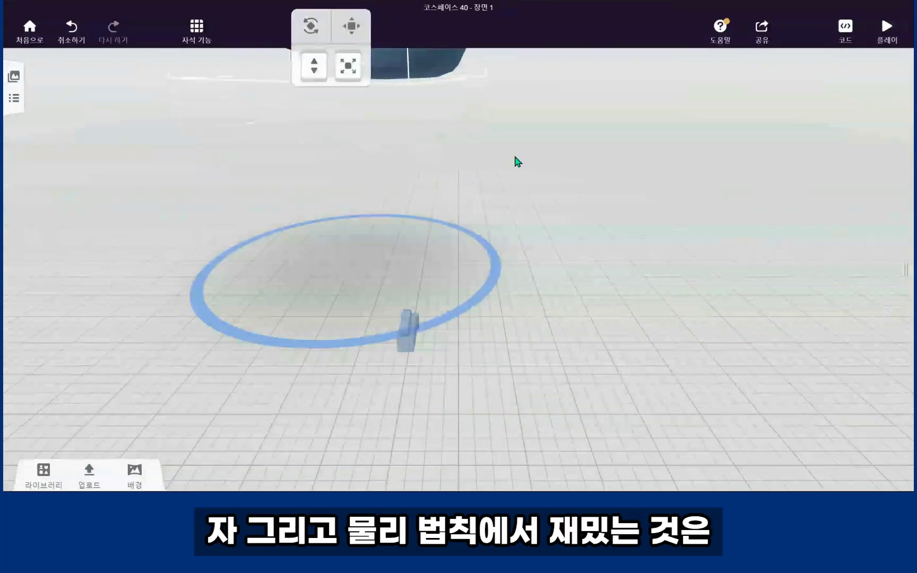
# Step: Set the frying pan's elasticity (탄성) to 0.62 and play the scene to test the bounce
pyautogui.click(435, 79)
pyautogui.click(565, 76)
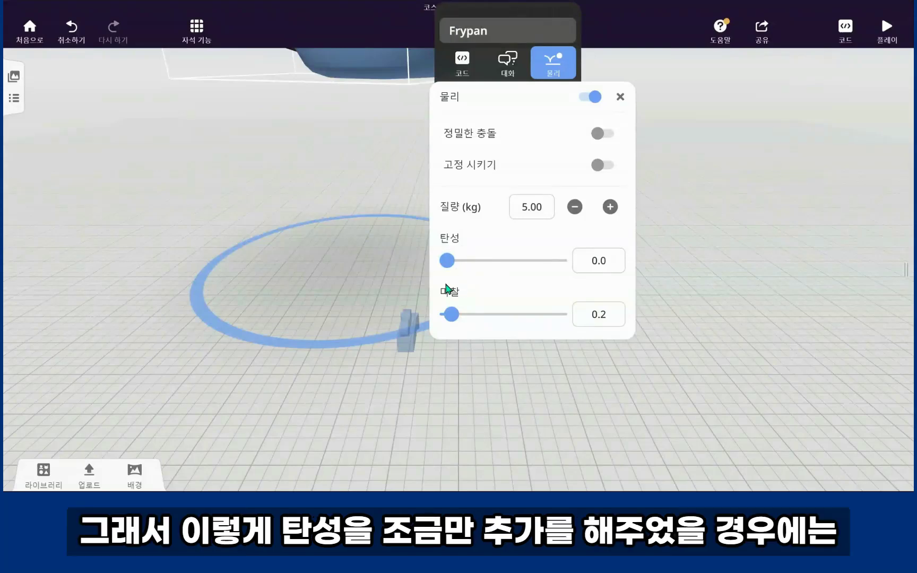
pyautogui.moveTo(447, 260); pyautogui.dragTo(517, 261)
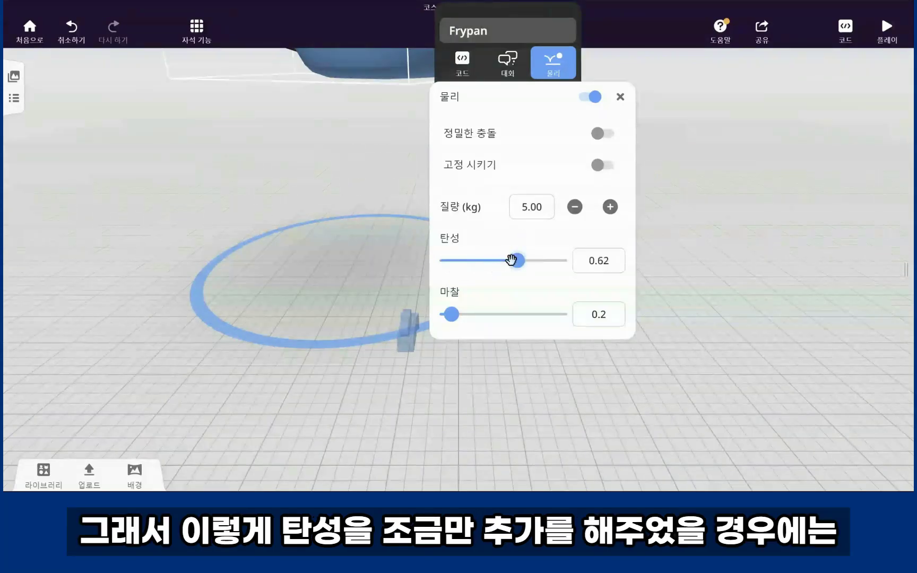
pyautogui.click(620, 96)
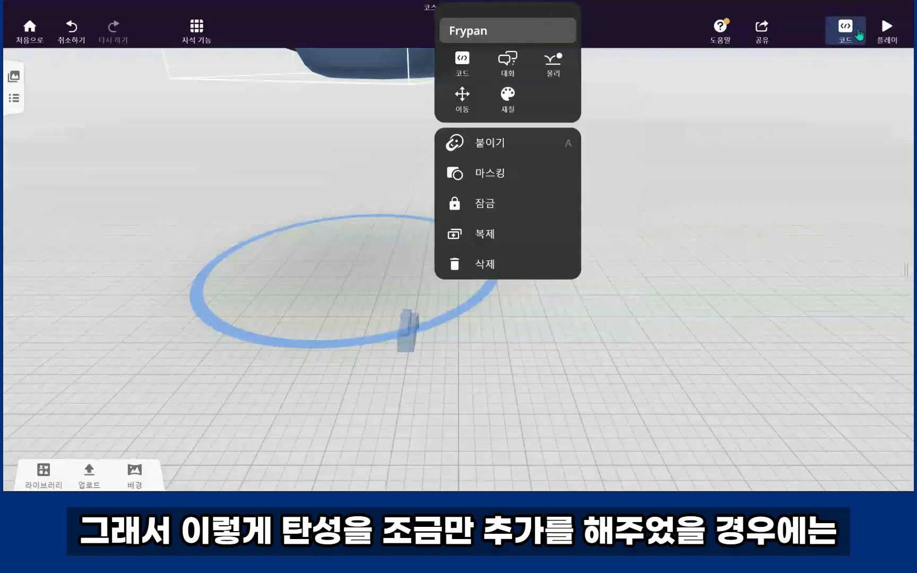
pyautogui.click(887, 29)
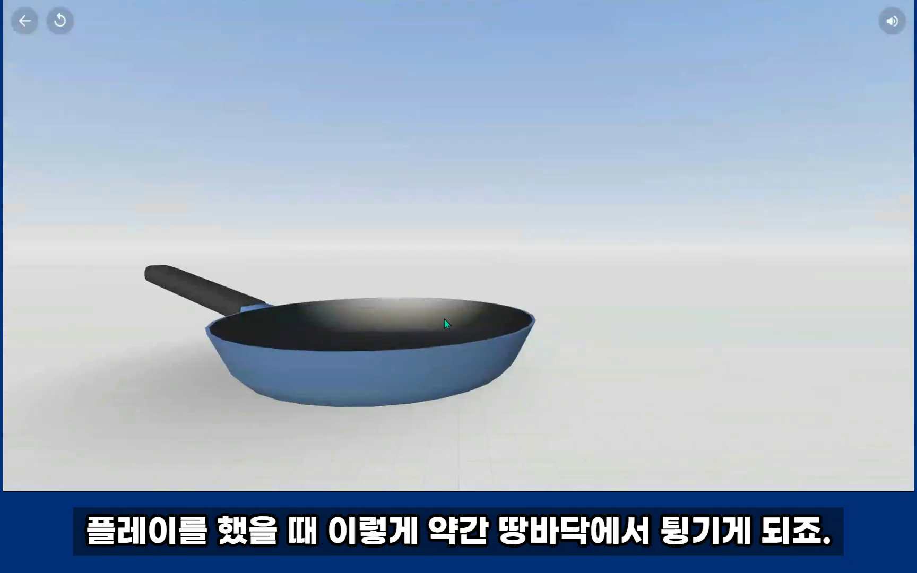
pyautogui.click(25, 21)
# Step: Set the frying pan's elasticity to 1.0 and play the scene to test the stronger bounce
pyautogui.click(441, 74)
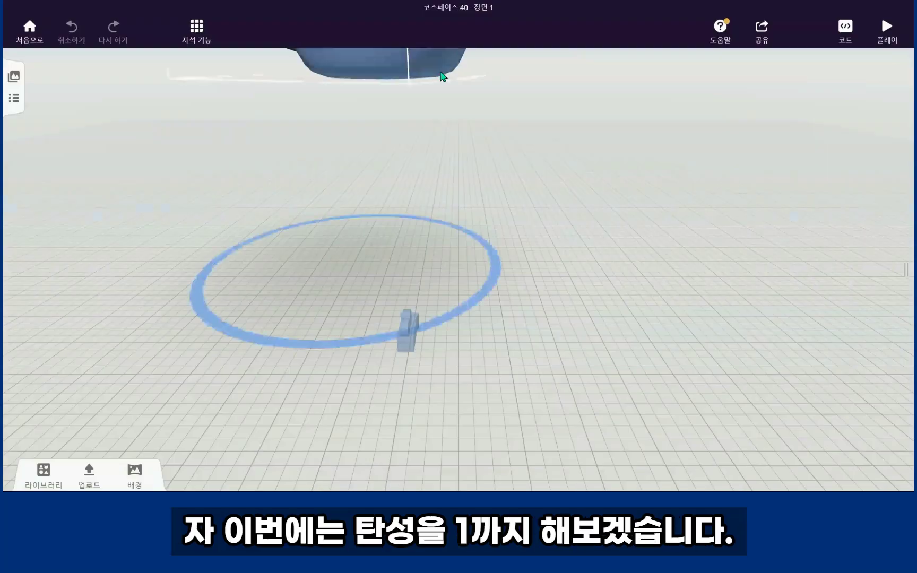
pyautogui.click(559, 63)
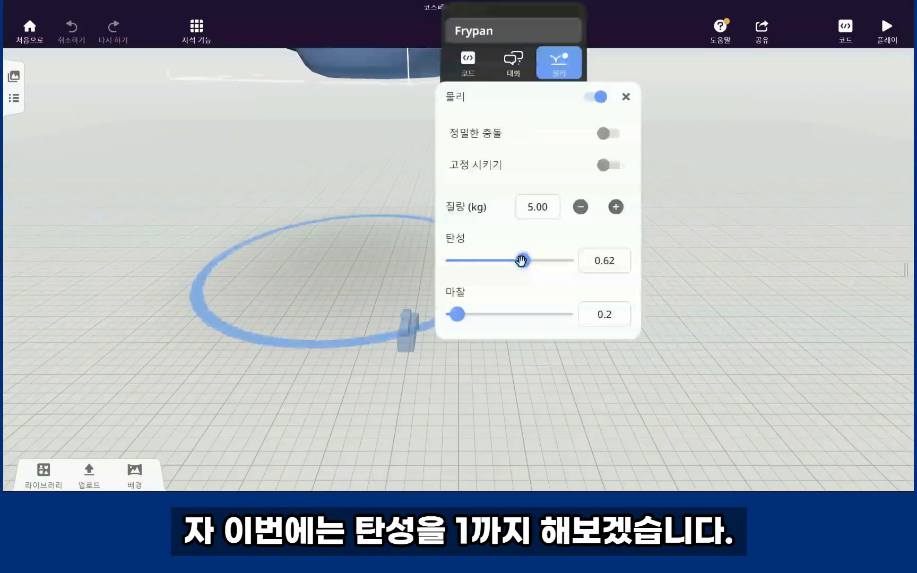
pyautogui.moveTo(524, 260); pyautogui.dragTo(566, 260)
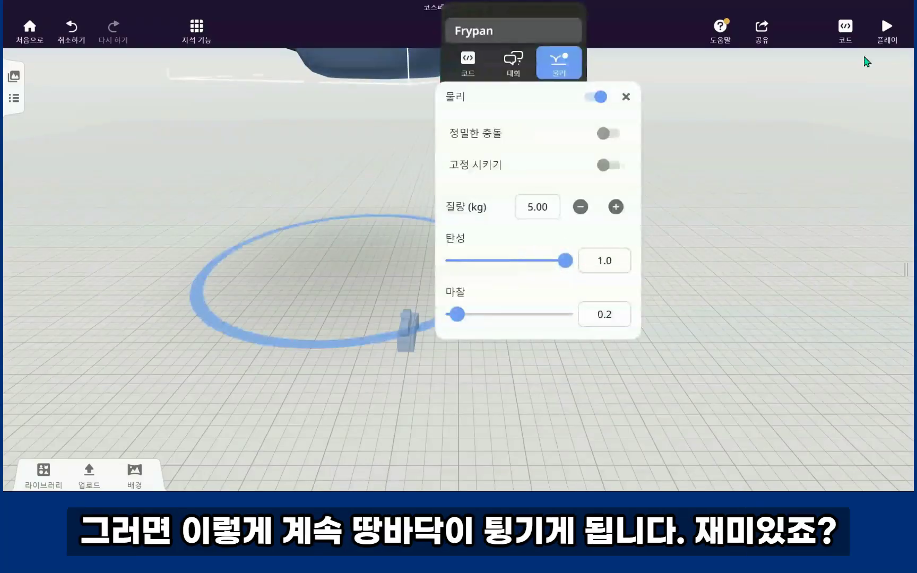
pyautogui.click(887, 35)
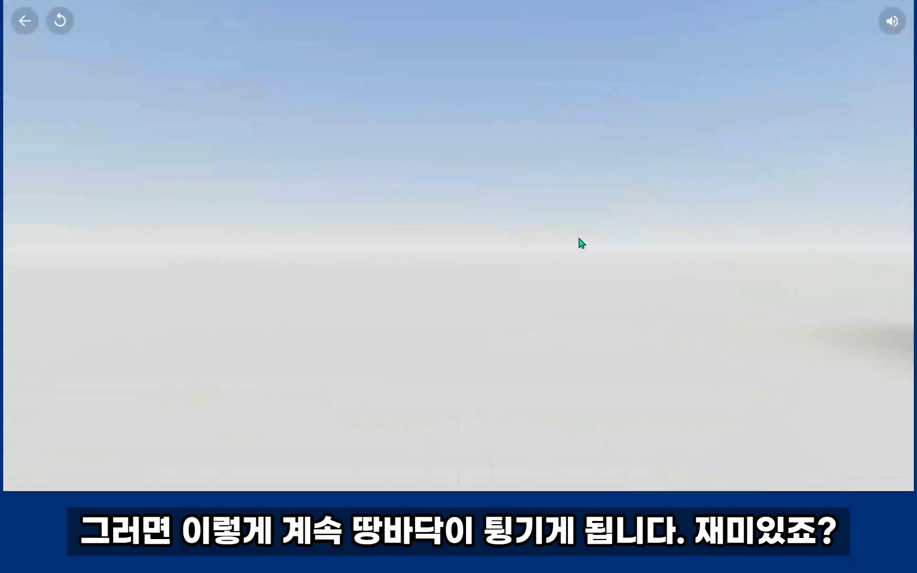
pyautogui.click(25, 24)
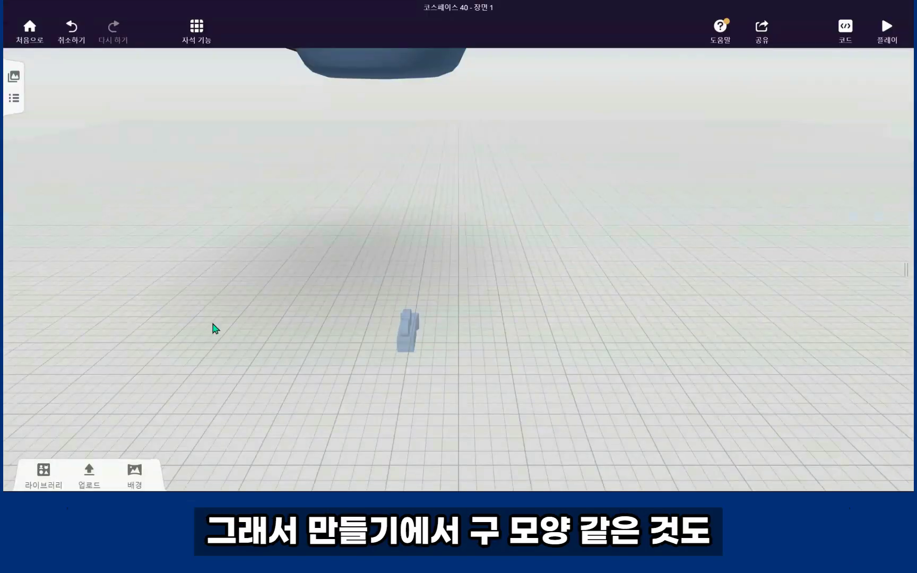
# Step: Add a sphere from the library's 3D building shapes to the ground near the camera
pyautogui.click(45, 472)
pyautogui.click(43, 461)
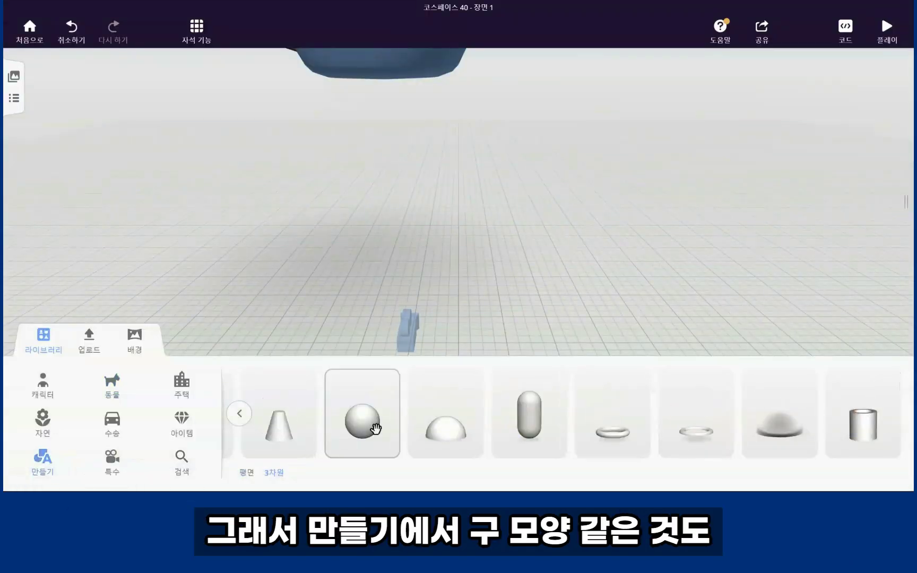
pyautogui.moveTo(375, 429); pyautogui.dragTo(431, 256)
# Step: Enlarge the sphere, shift it to the right and raise it into the air beside the frying pan
pyautogui.click(449, 185)
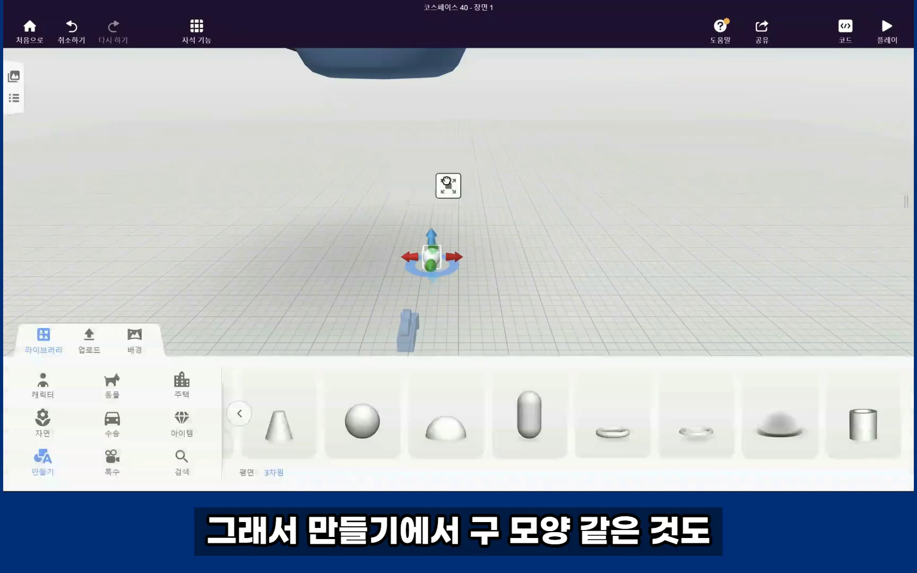
pyautogui.moveTo(448, 184); pyautogui.dragTo(474, 142)
pyautogui.moveTo(413, 136); pyautogui.dragTo(414, 109)
pyautogui.moveTo(450, 211); pyautogui.dragTo(517, 204)
pyautogui.moveTo(477, 93); pyautogui.dragTo(481, 20)
pyautogui.moveTo(481, 66); pyautogui.dragTo(480, 35)
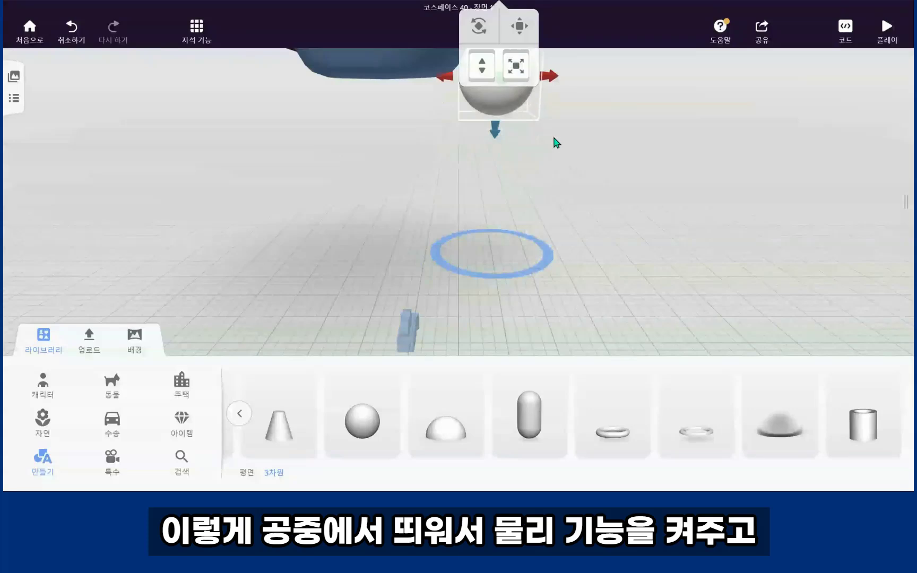
# Step: Enable physics (물리) on the sphere, set its elasticity (탄성) to 1.0 and play the scene
pyautogui.click(522, 93)
pyautogui.click(635, 62)
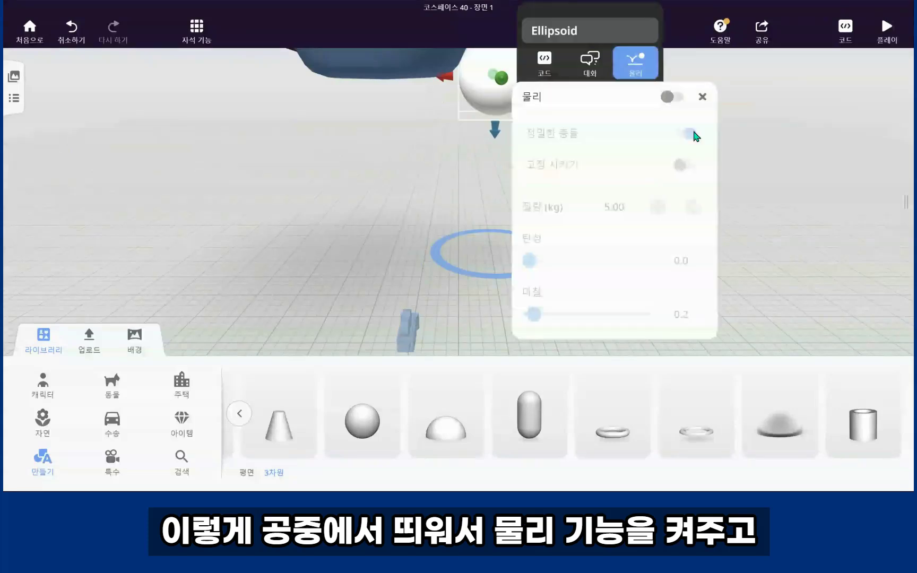
pyautogui.moveTo(530, 260); pyautogui.dragTo(657, 276)
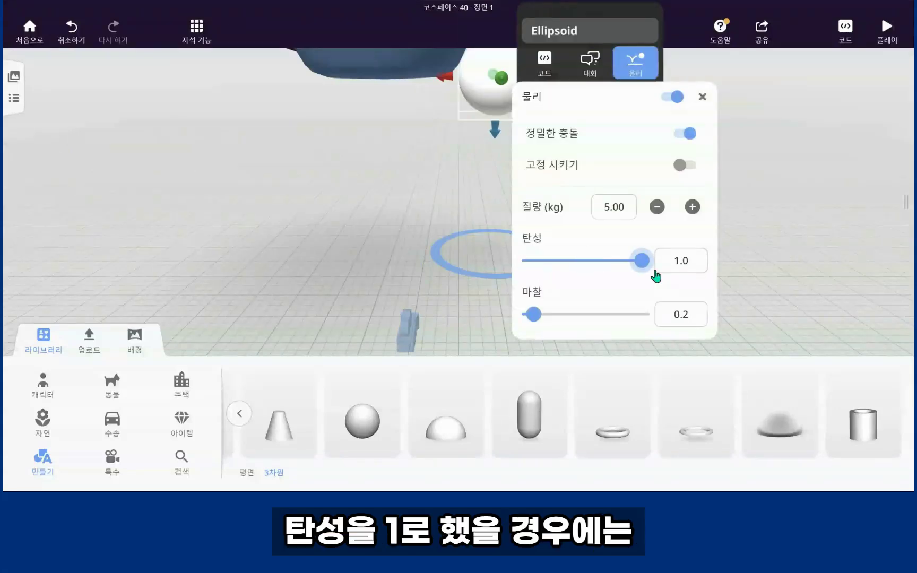
pyautogui.click(887, 29)
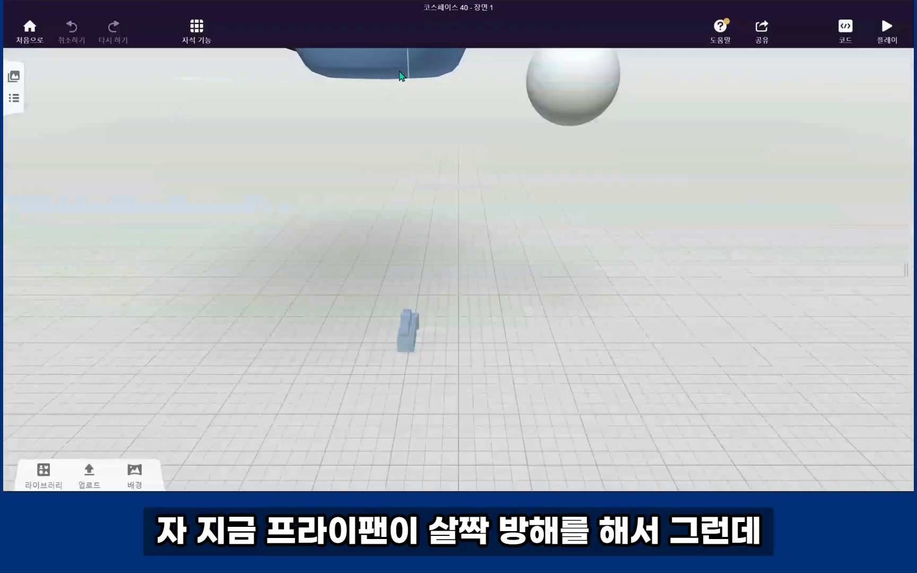
# Step: Delete the frying pan, shift the sphere to where it hung and play the scene with the sphere alone
pyautogui.click(403, 72)
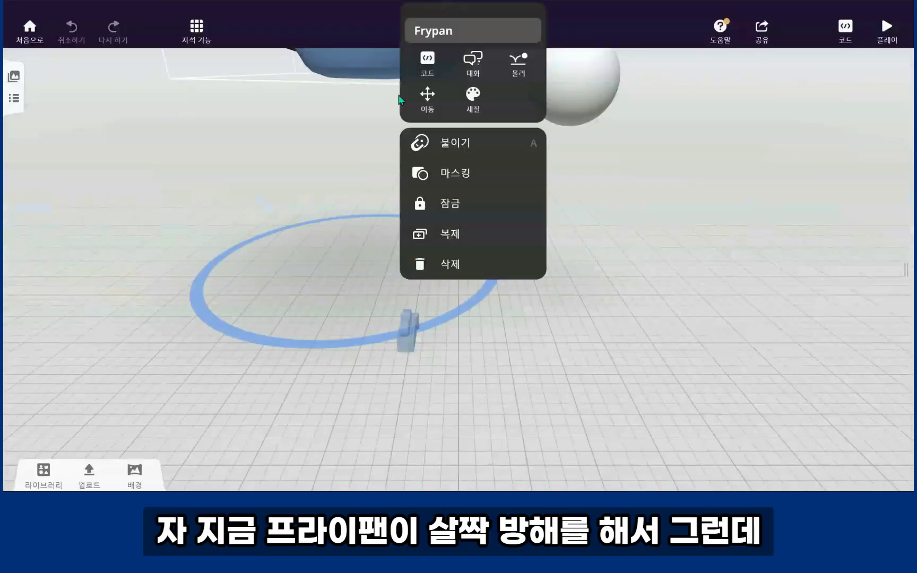
pyautogui.click(452, 276)
pyautogui.moveTo(552, 125); pyautogui.dragTo(440, 119)
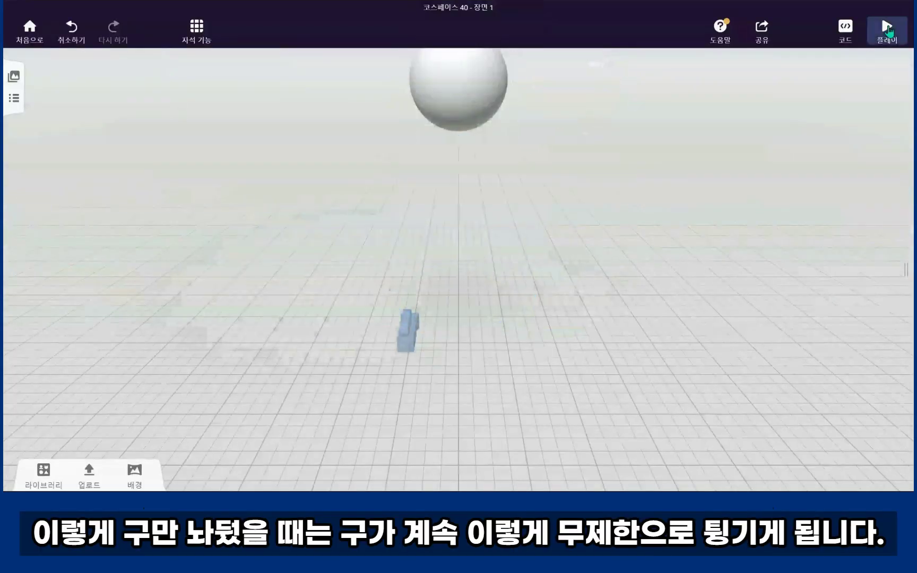
pyautogui.click(888, 27)
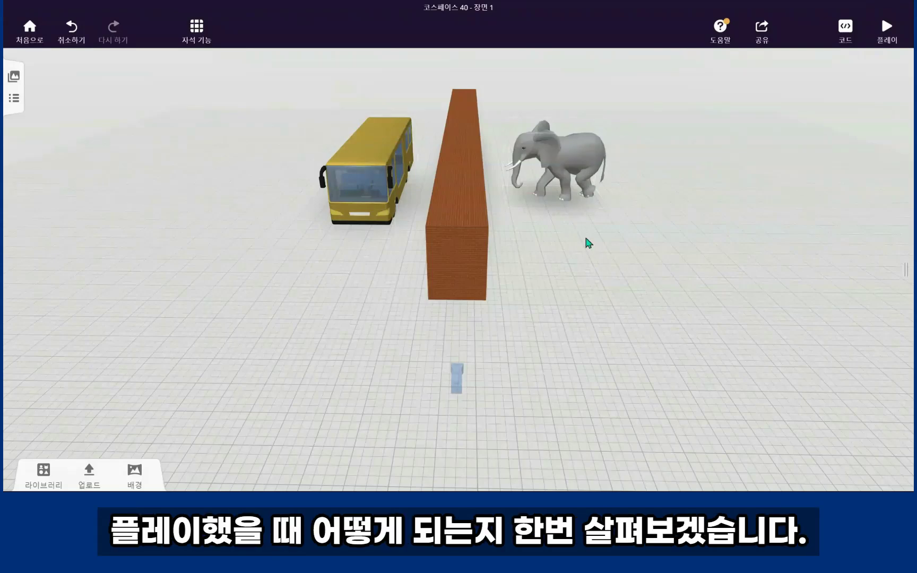
# Step: Play the bus, brick wall and elephant scene twice to examine how the elephant moves without physics
pyautogui.click(883, 38)
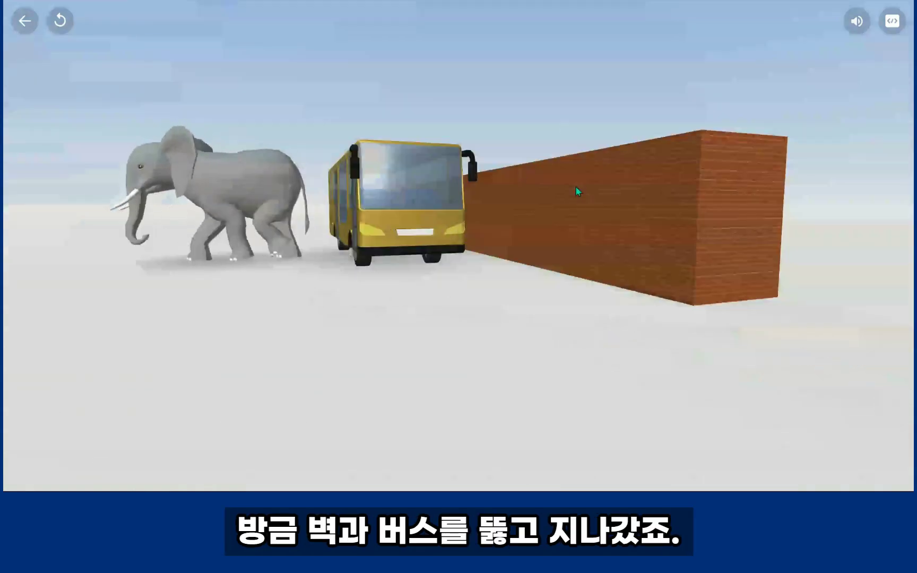
pyautogui.click(25, 21)
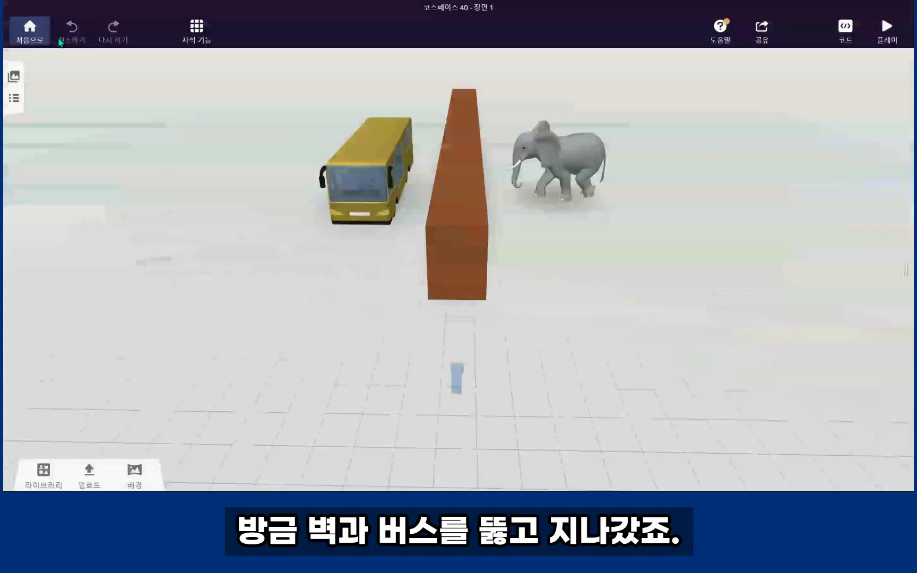
pyautogui.click(887, 28)
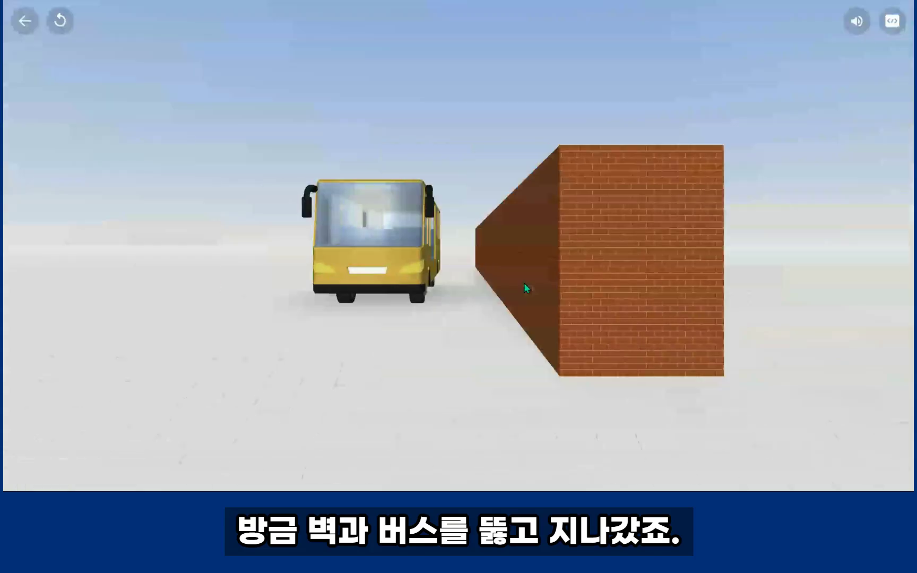
pyautogui.click(32, 32)
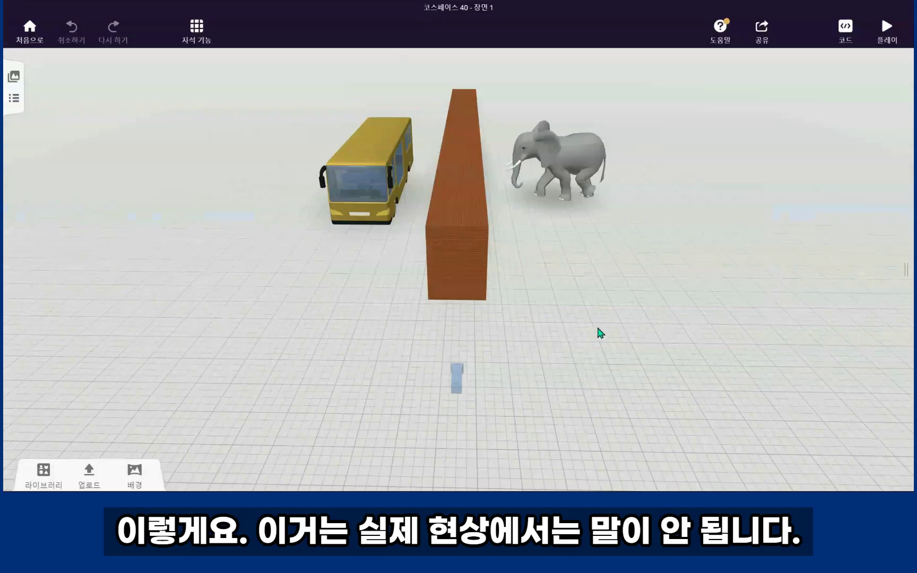
# Step: Enable physics (물리) on the brick wall between the bus and the elephant
pyautogui.moveTo(589, 246); pyautogui.dragTo(582, 281)
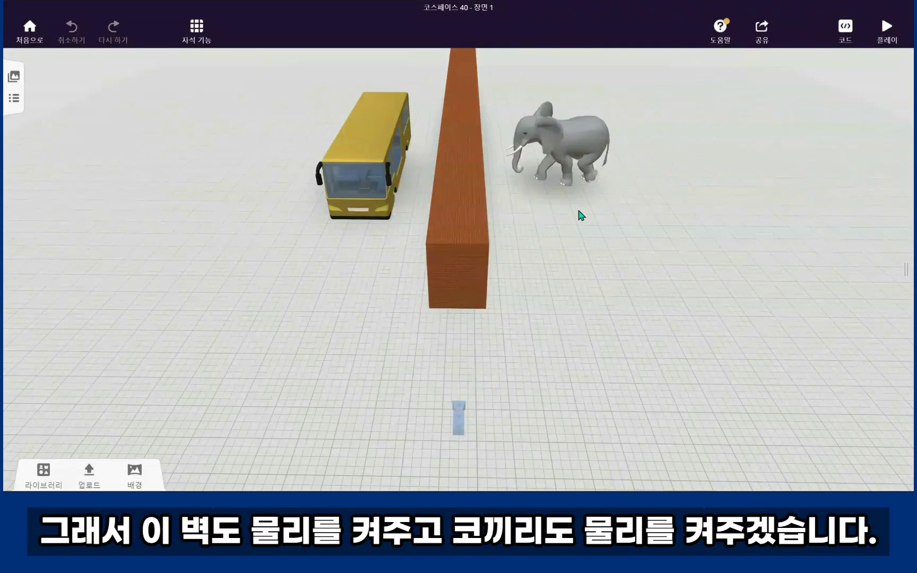
pyautogui.click(476, 155)
pyautogui.click(587, 75)
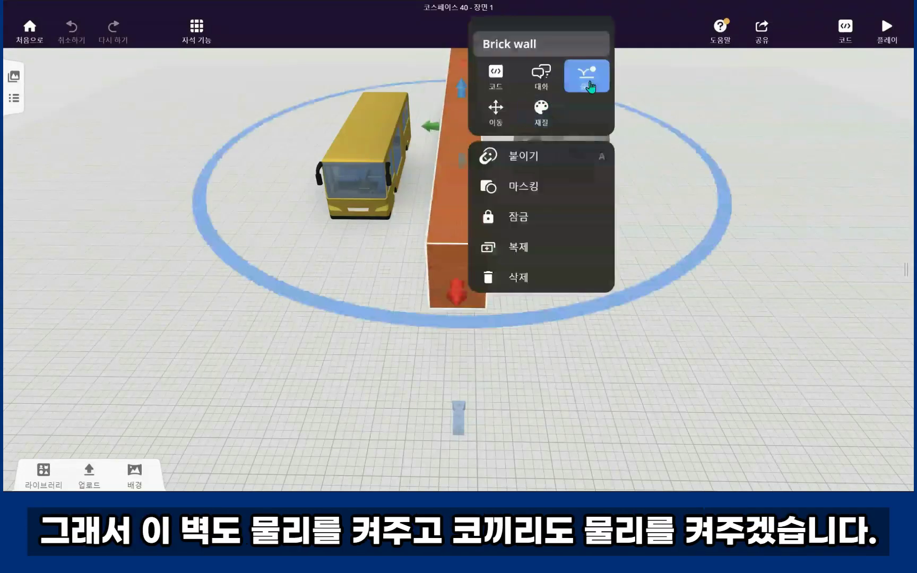
pyautogui.click(624, 112)
pyautogui.click(750, 288)
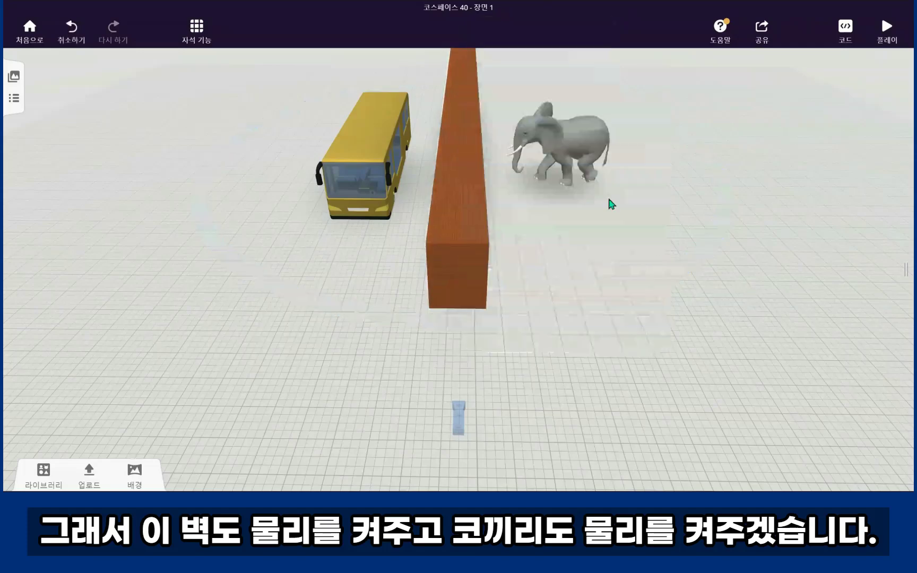
# Step: Enable physics (물리) on the elephant
pyautogui.click(575, 149)
pyautogui.click(692, 76)
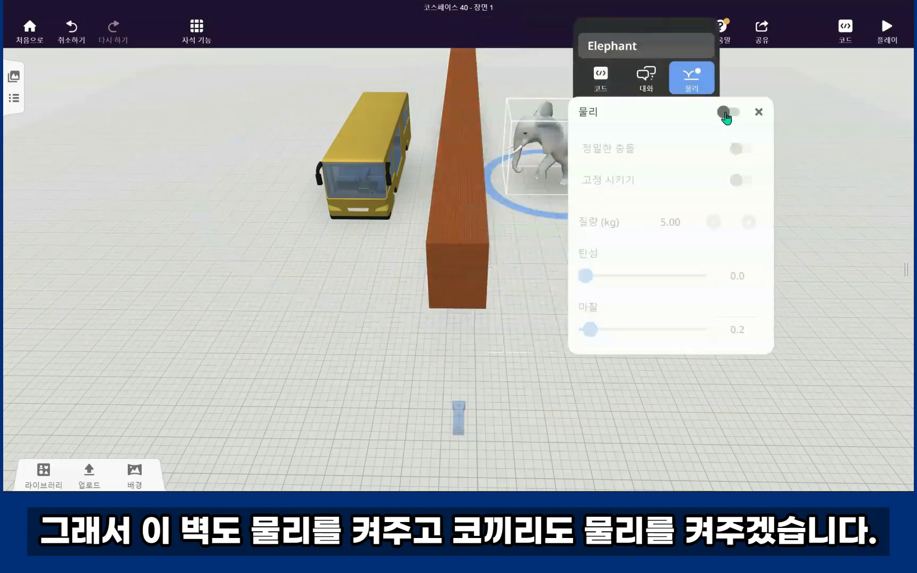
pyautogui.click(726, 114)
pyautogui.click(830, 199)
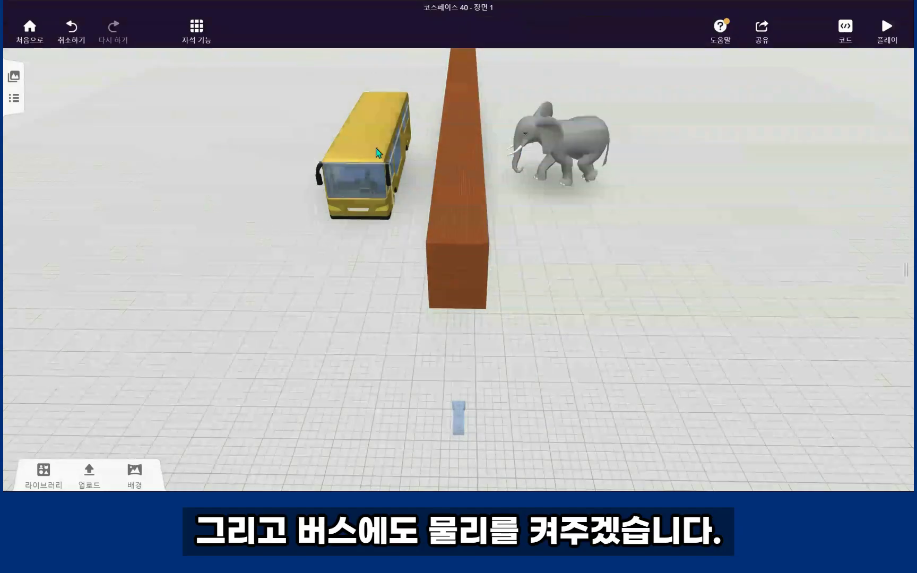
# Step: Enable physics (물리) on the yellow bus
pyautogui.click(355, 130)
pyautogui.click(502, 87)
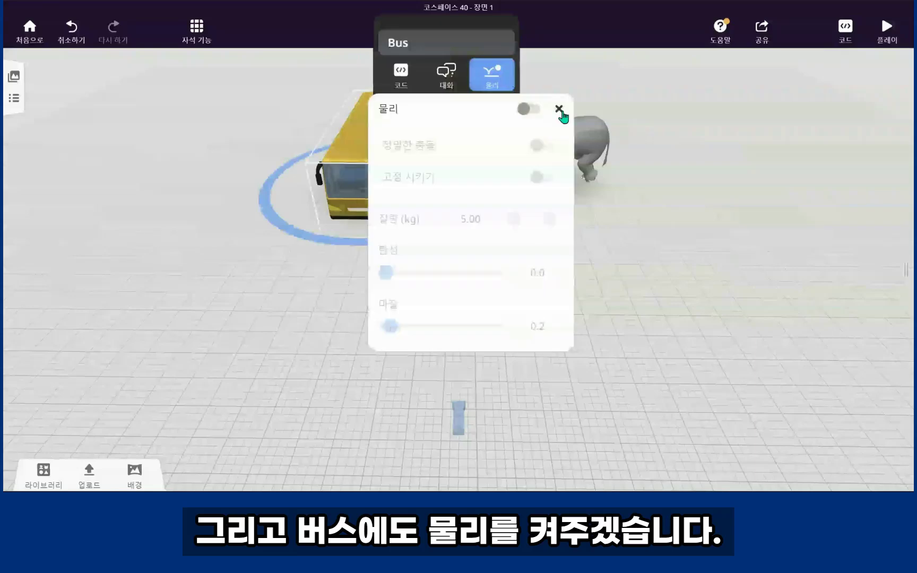
pyautogui.click(531, 110)
pyautogui.click(685, 315)
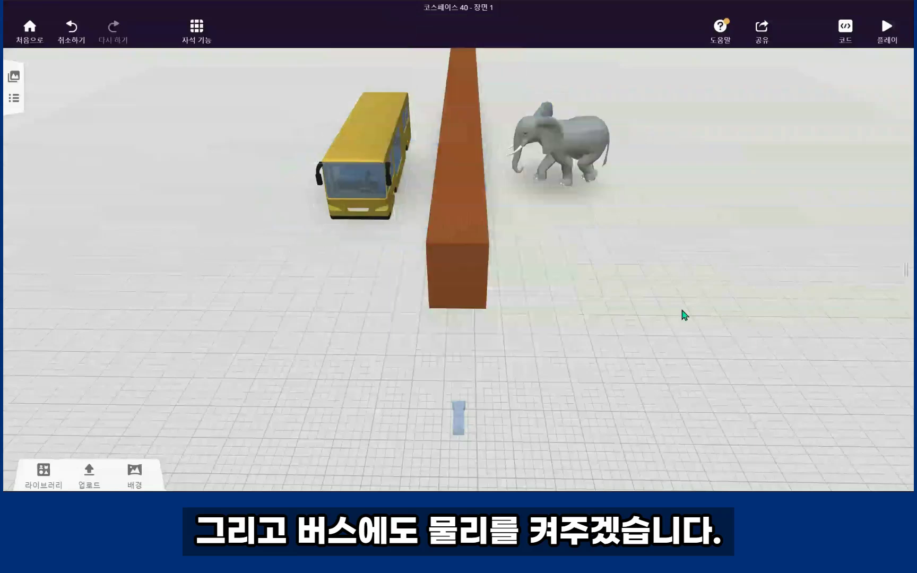
# Step: Play the scene again to examine how the elephant interacts with the wall and bus, and return to editing
pyautogui.click(883, 33)
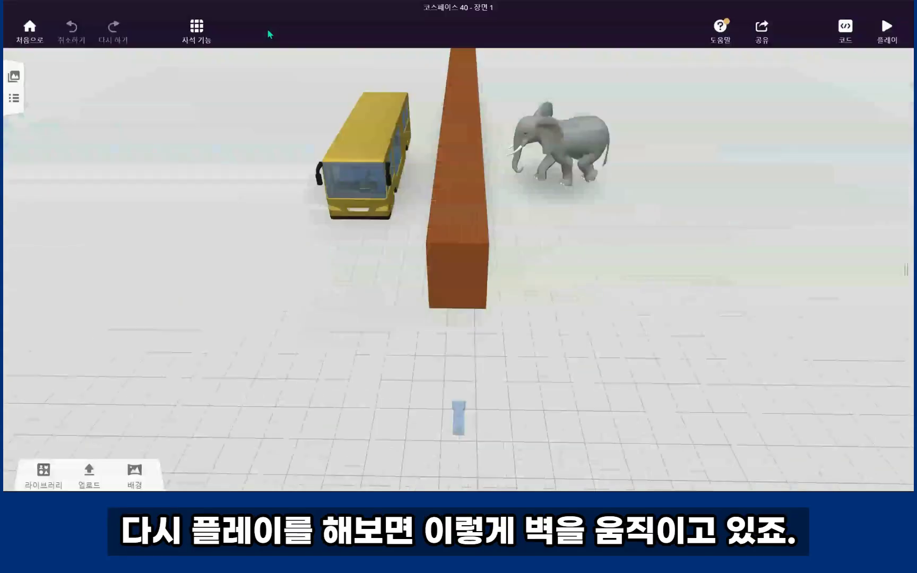
pyautogui.click(884, 29)
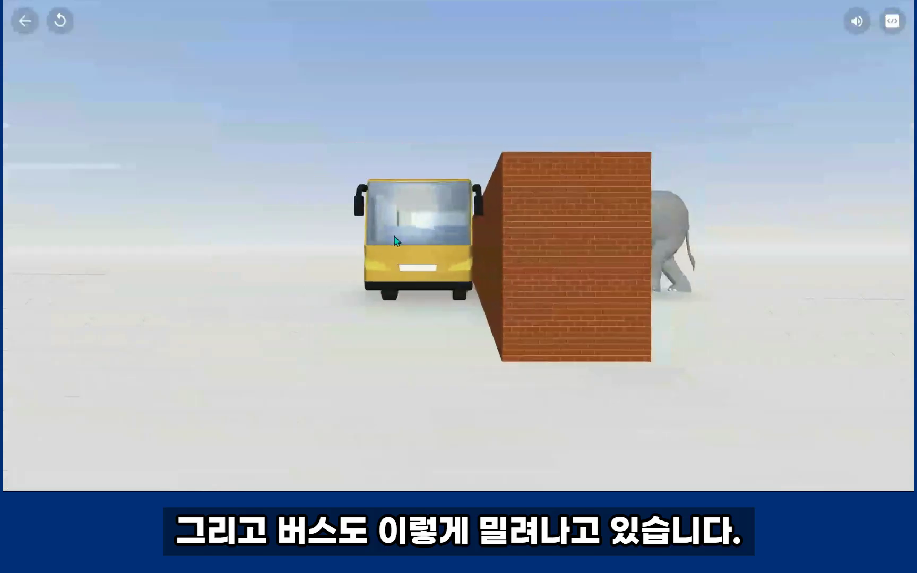
pyautogui.click(27, 22)
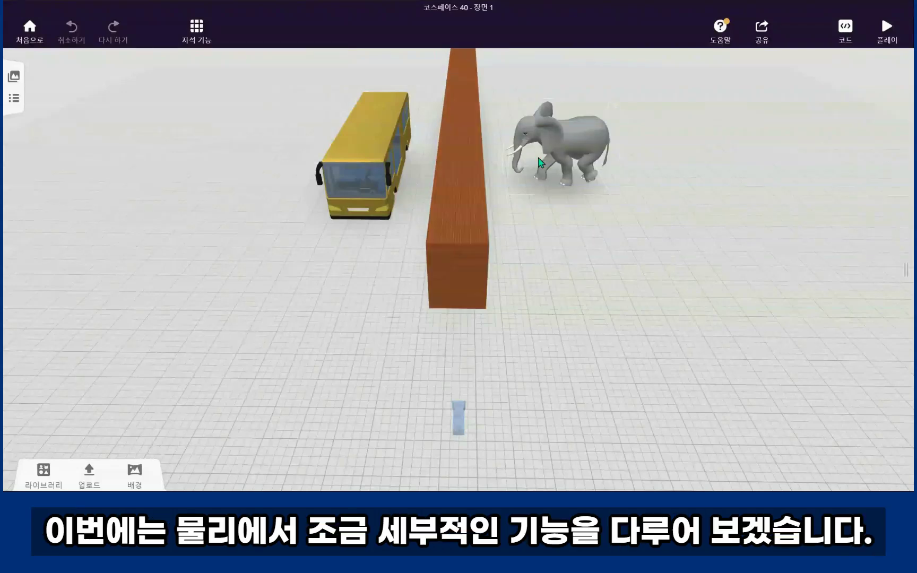
# Step: Set the brick wall's mass (질량) to 100 kg in its physics settings
pyautogui.click(459, 152)
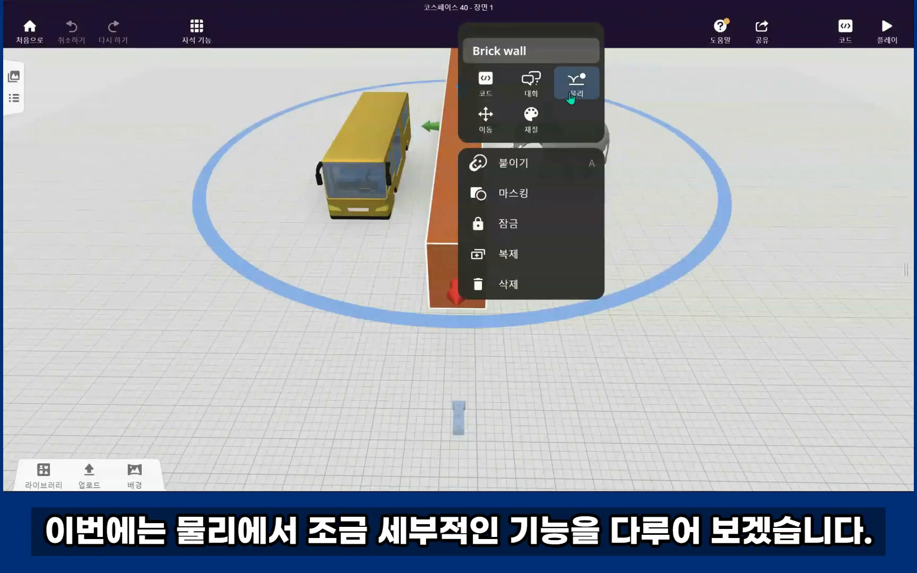
pyautogui.click(571, 95)
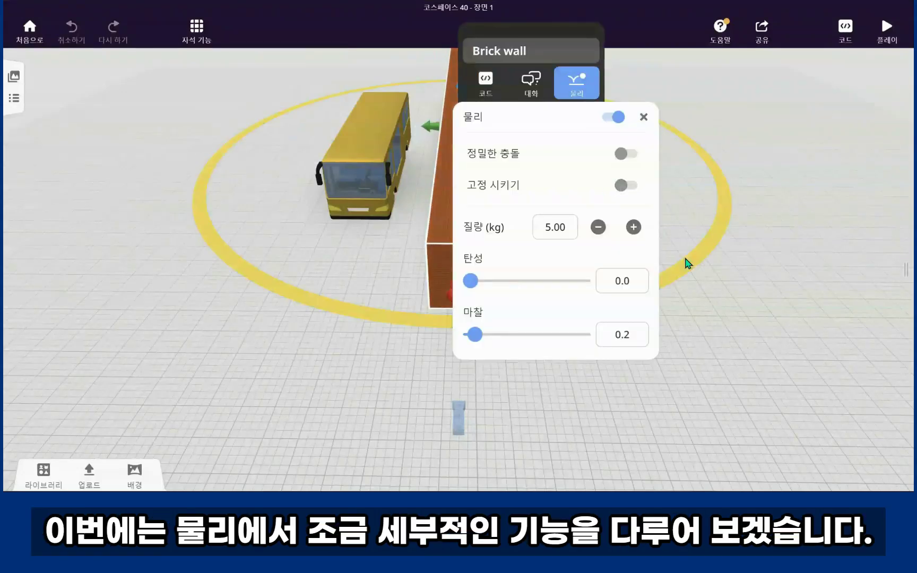
pyautogui.click(694, 283)
pyautogui.click(468, 235)
pyautogui.click(587, 163)
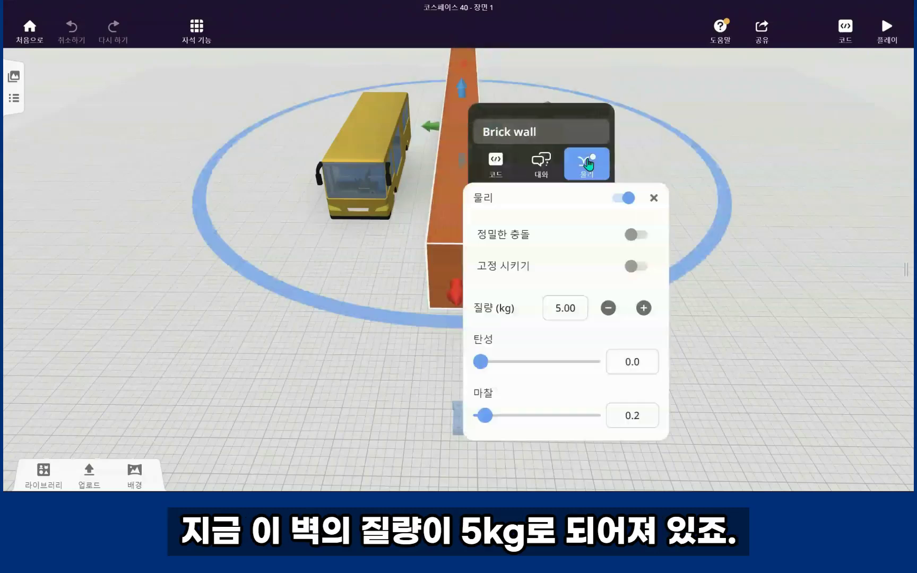
pyautogui.click(555, 312)
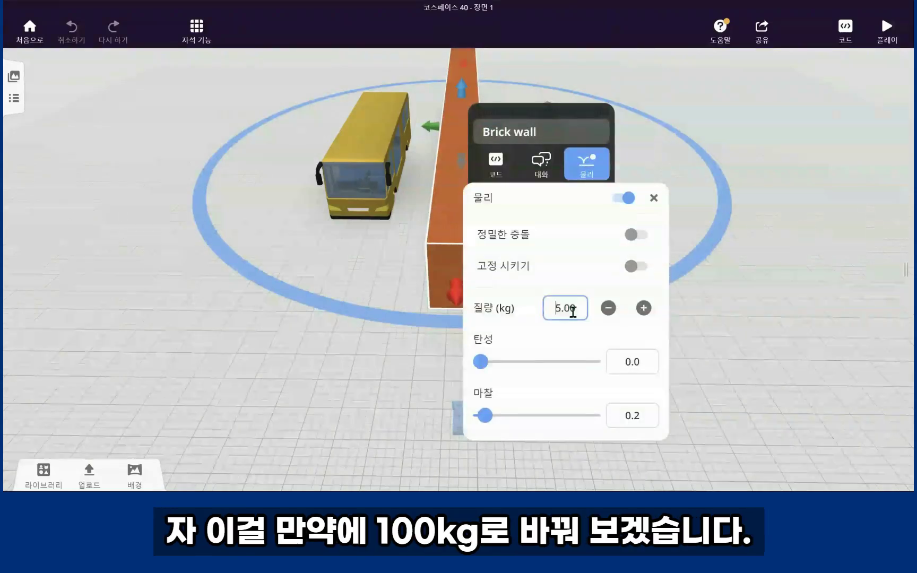
pyautogui.write('100')
pyautogui.click(714, 342)
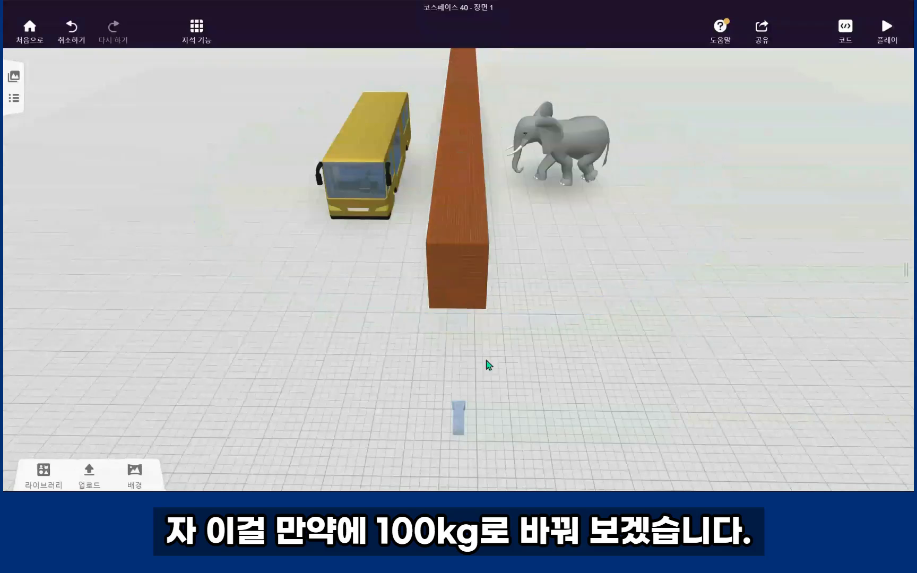
# Step: Check the elephant's mass in its physics settings and play the scene to test it against the heavier wall
pyautogui.click(587, 128)
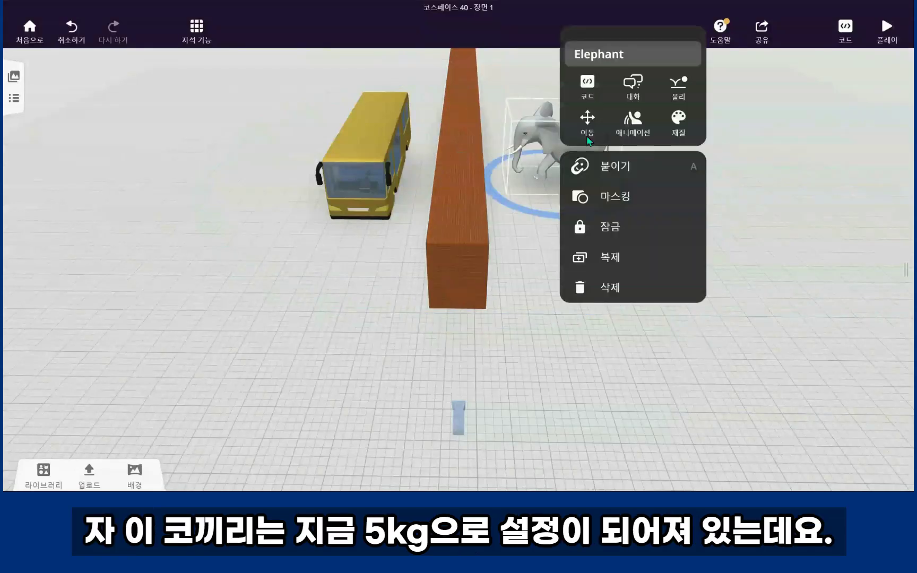
pyautogui.click(679, 85)
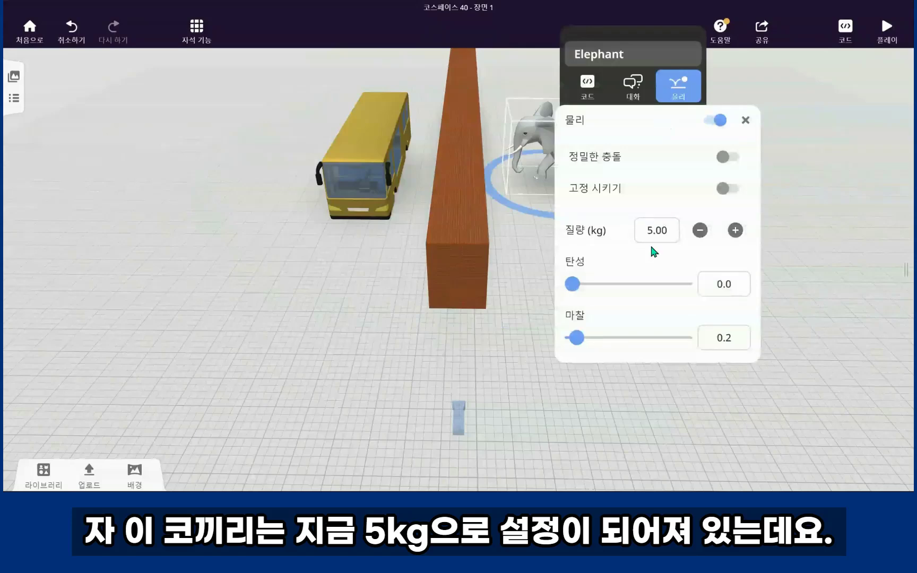
pyautogui.click(514, 320)
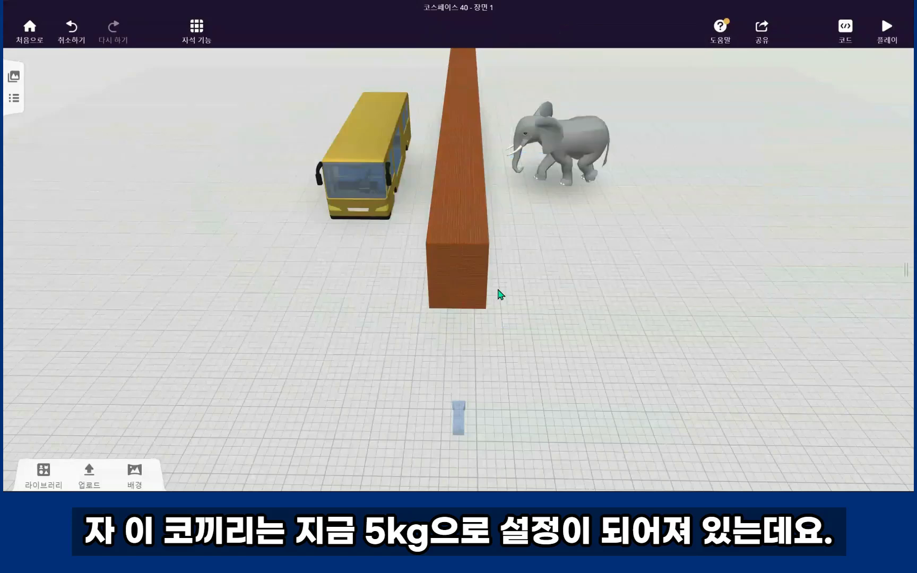
pyautogui.click(887, 26)
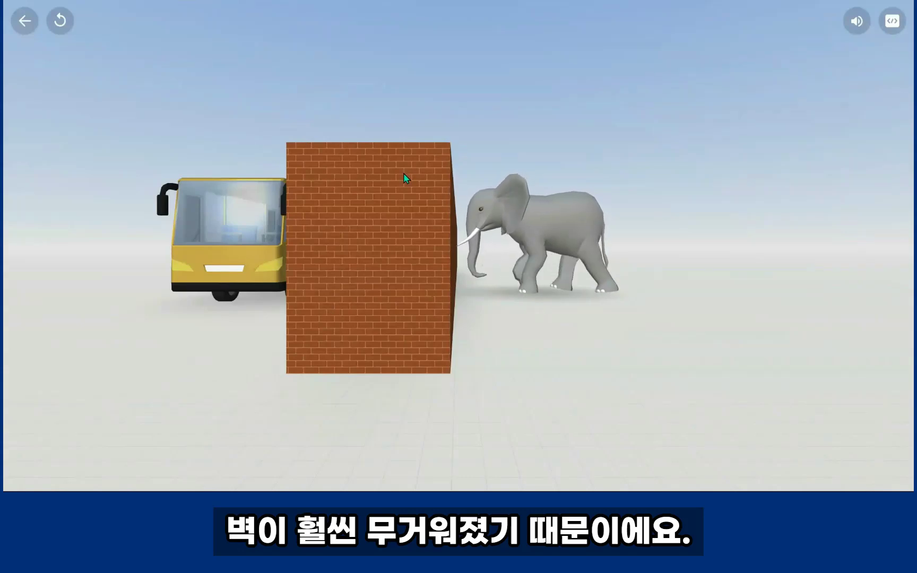
pyautogui.click(36, 35)
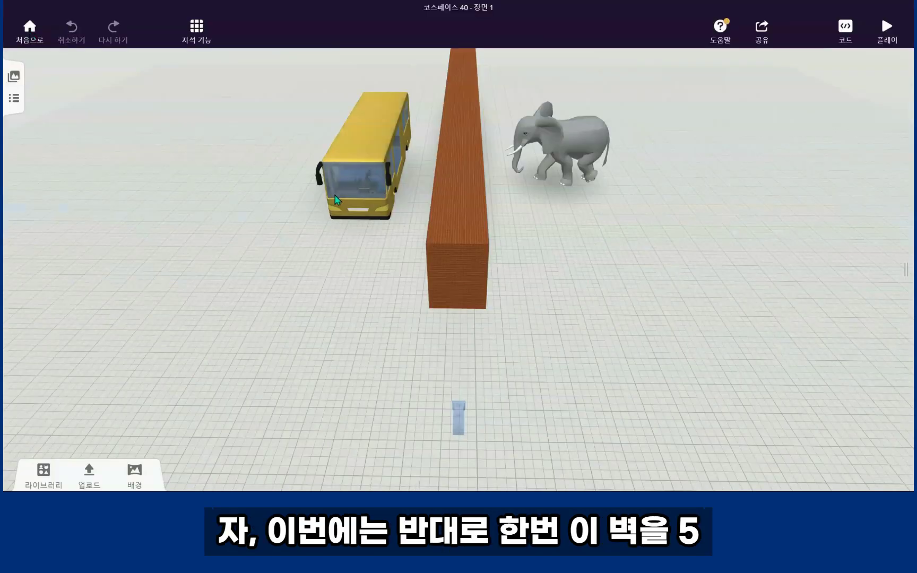
# Step: Set the brick wall's mass (질량) to 5 kg
pyautogui.click(460, 207)
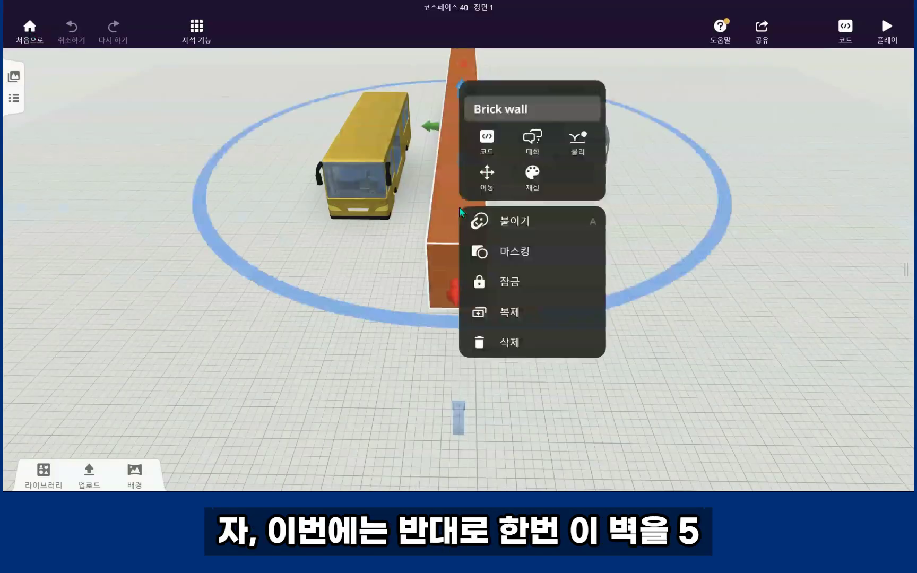
pyautogui.click(577, 141)
pyautogui.doubleClick(570, 286)
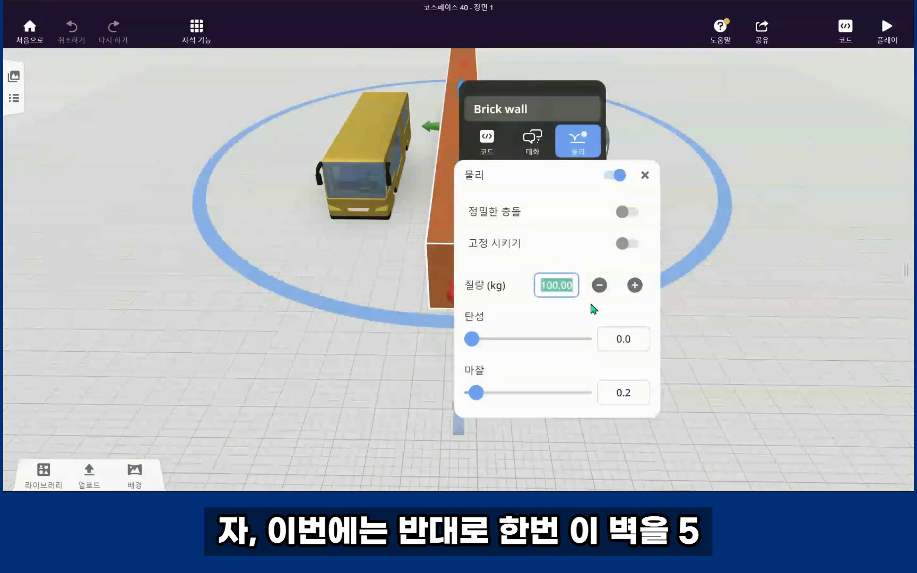
pyautogui.write('5')
pyautogui.click(702, 318)
# Step: Set the elephant's mass (질량) to 100 kg in its physics settings
pyautogui.click(570, 142)
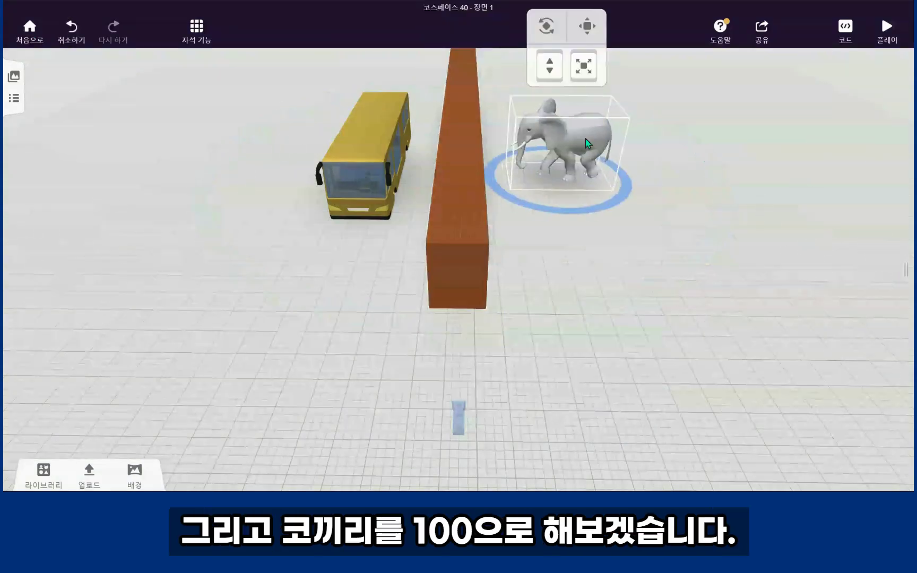
pyautogui.click(584, 152)
pyautogui.click(697, 85)
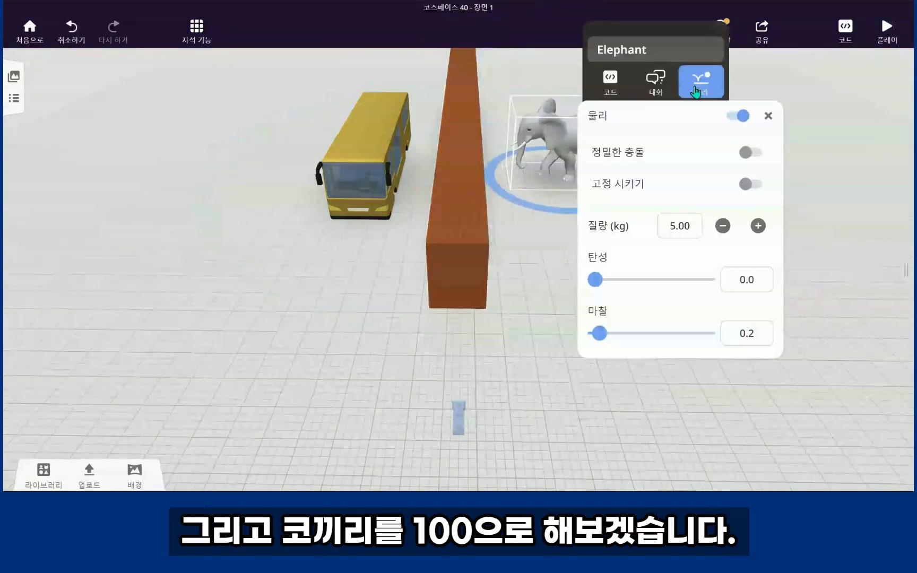
pyautogui.doubleClick(677, 229)
pyautogui.write('100')
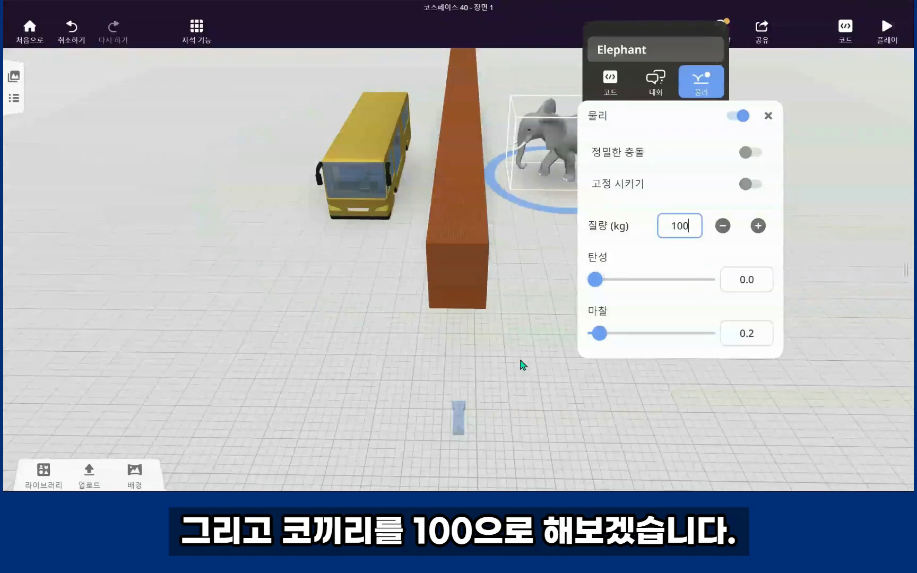
# Step: Play the scene to test the heavier elephant's collision with the brick wall, and return to the editor
pyautogui.click(565, 333)
pyautogui.click(888, 29)
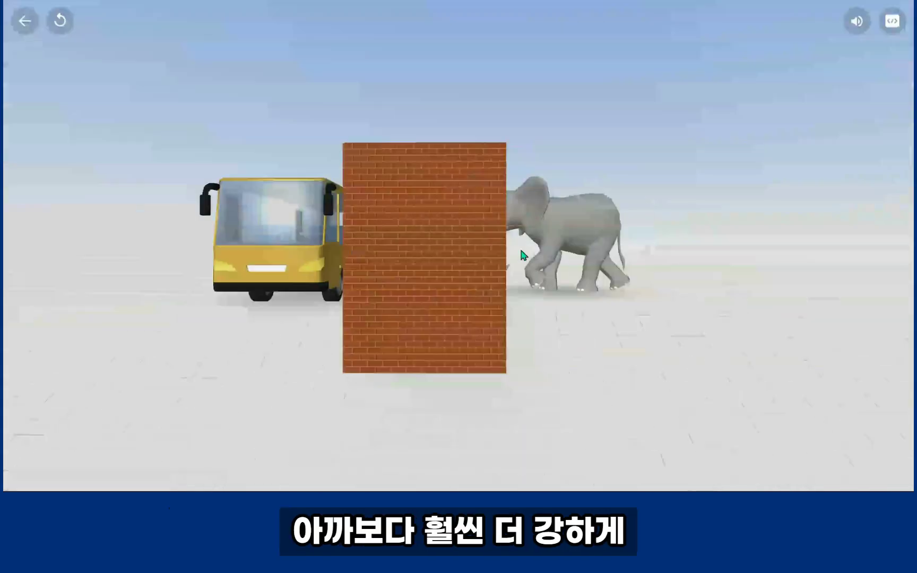
pyautogui.click(25, 22)
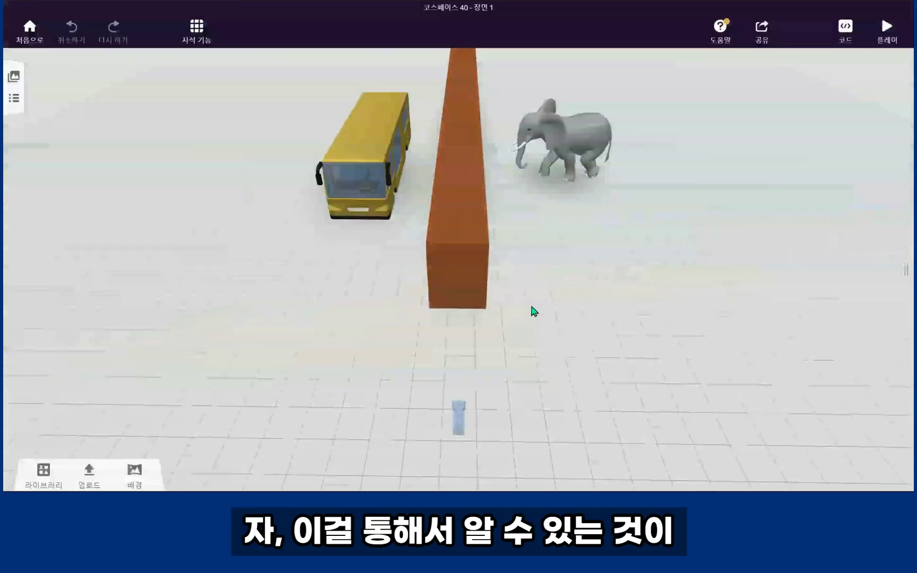
# Step: Check the brick wall's mass (질량) in its physics settings and open the elephant's physics settings
pyautogui.click(456, 266)
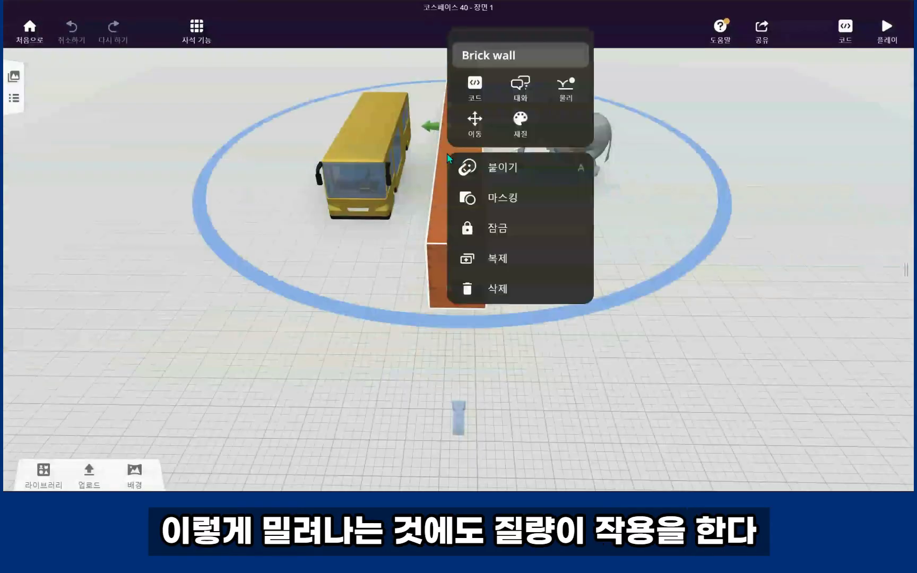
pyautogui.click(567, 94)
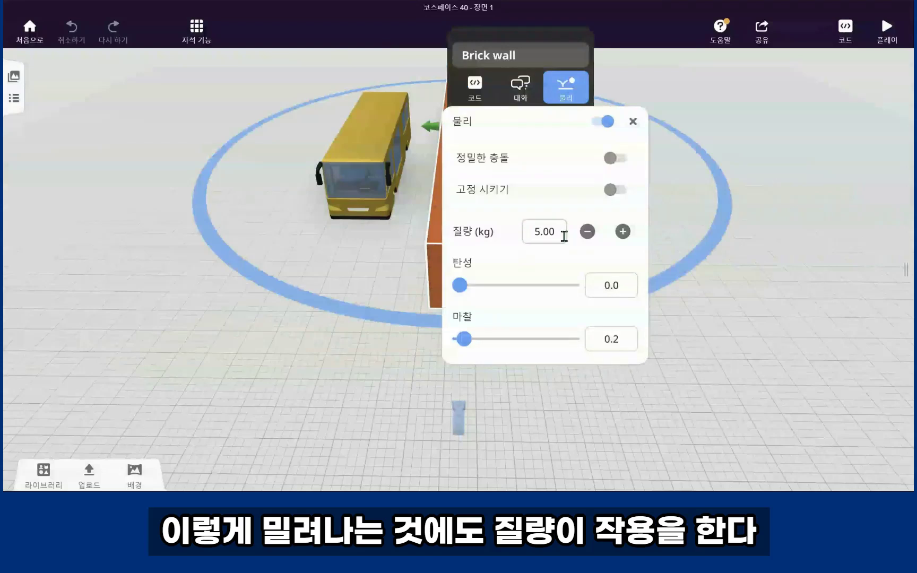
pyautogui.click(753, 290)
pyautogui.doubleClick(578, 155)
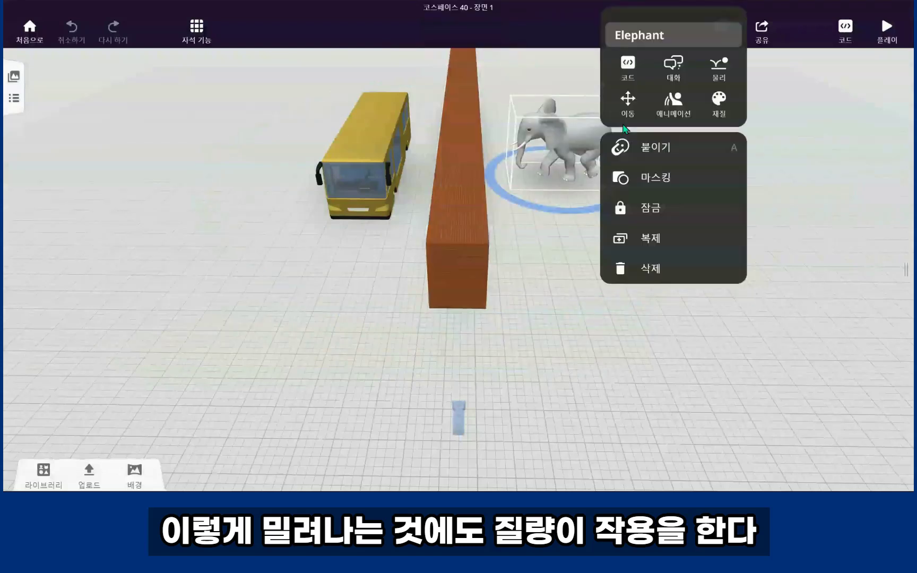
pyautogui.click(719, 67)
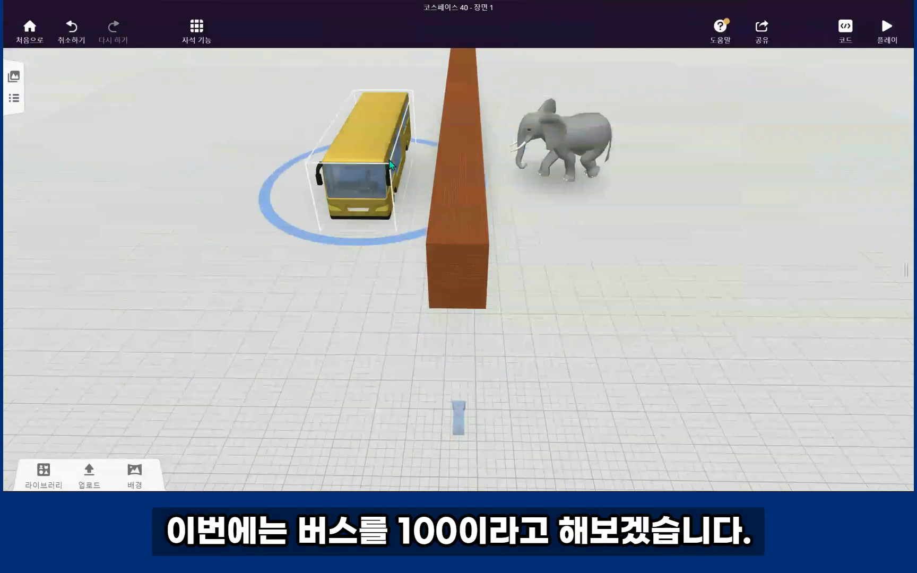
# Step: Set the bus's mass (질량) to 100 kg in its physics settings
pyautogui.doubleClick(388, 160)
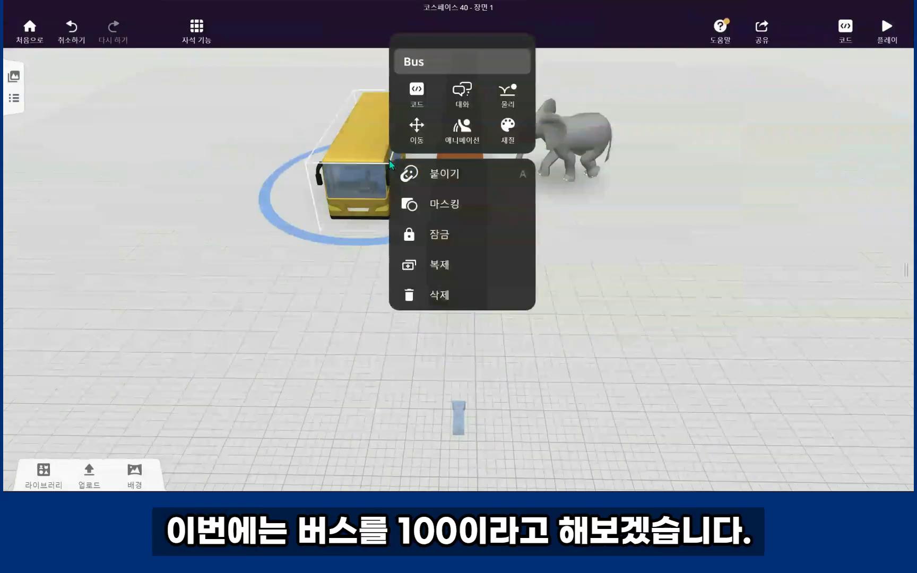
pyautogui.click(507, 95)
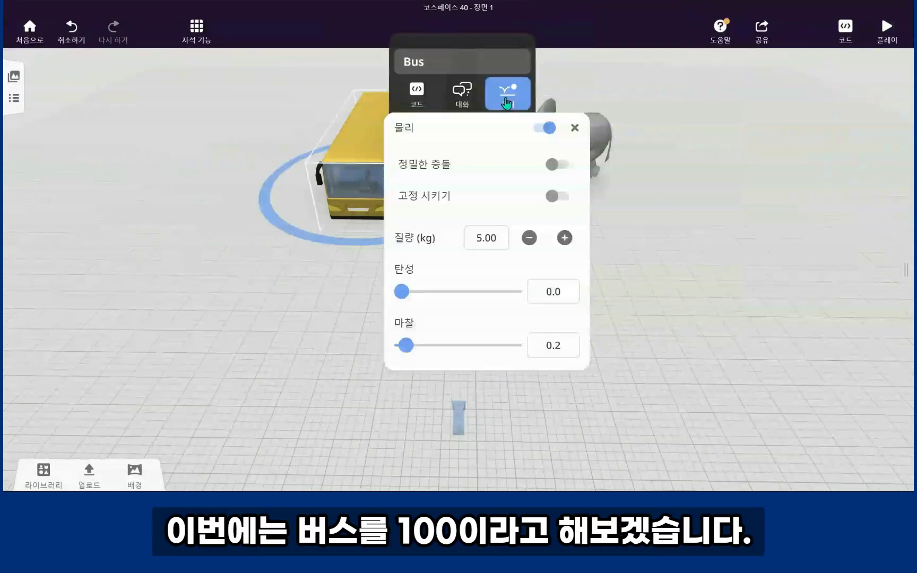
pyautogui.click(492, 244)
pyautogui.write('10')
pyautogui.click(670, 263)
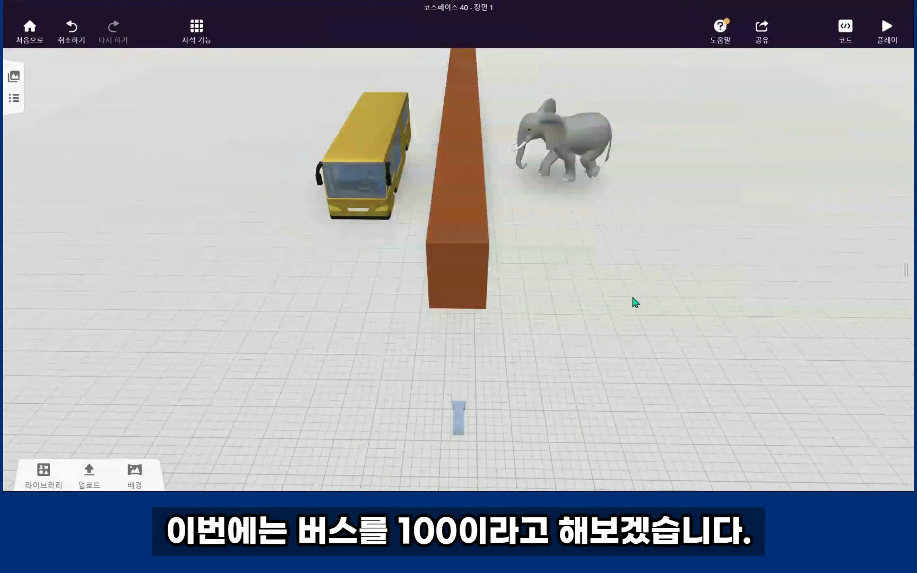
# Step: Play the scene to test how the wall collides with the heavier bus, and return to the editor
pyautogui.click(887, 29)
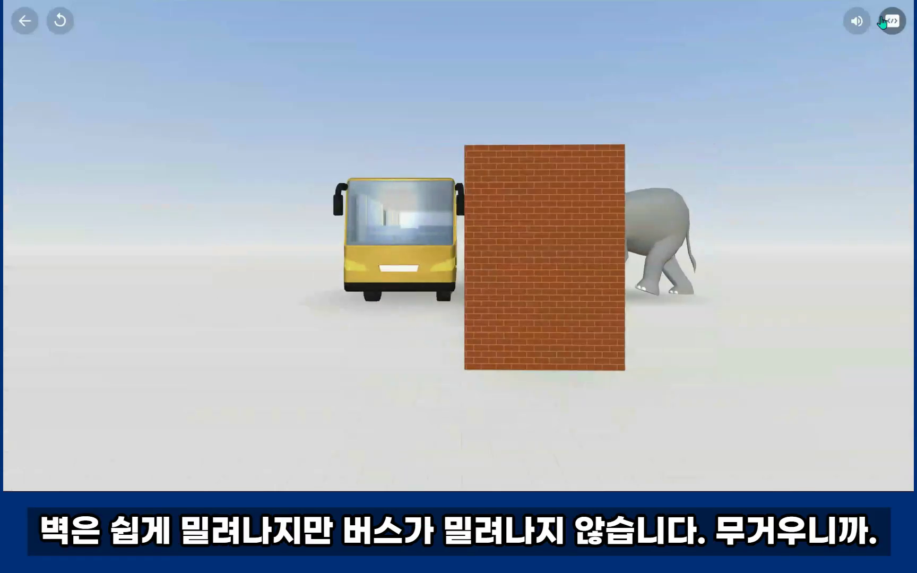
pyautogui.click(25, 21)
pyautogui.click(887, 29)
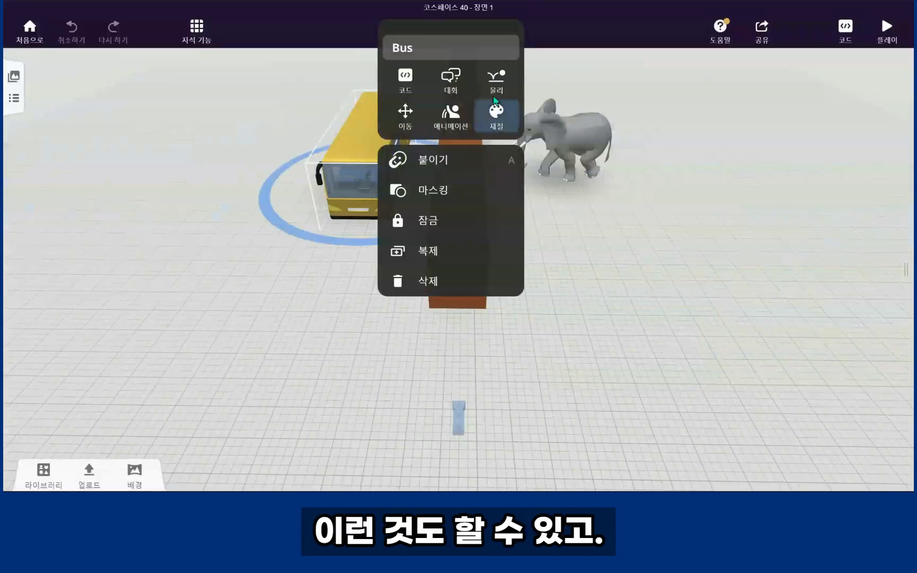
# Step: Set the bus's mass (질량) to 5 kg in its physics settings
pyautogui.click(496, 80)
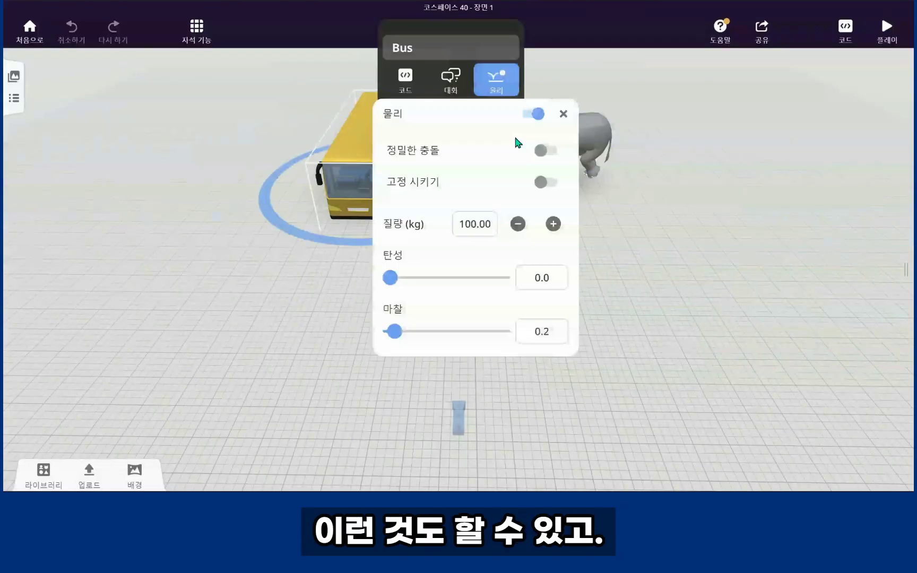
pyautogui.click(475, 224)
pyautogui.write('5')
pyautogui.click(577, 217)
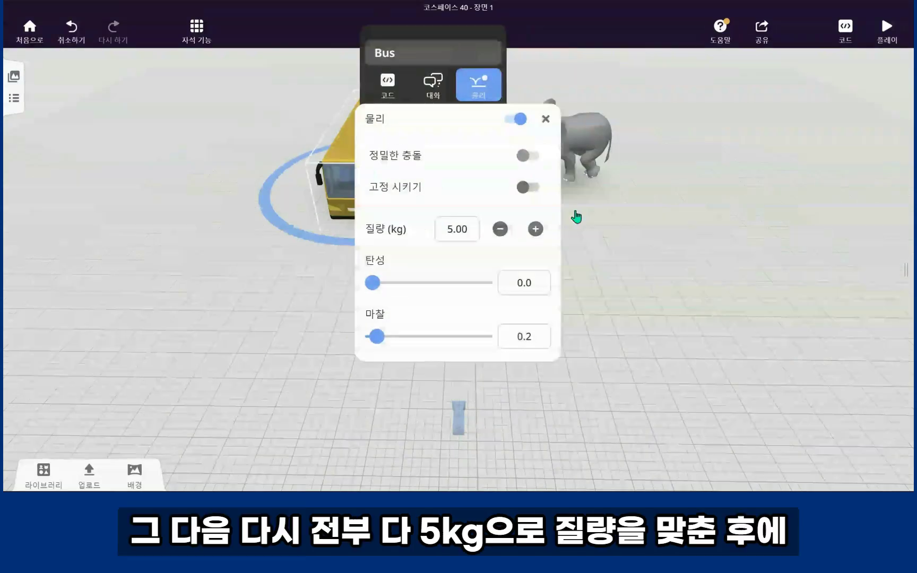
pyautogui.click(643, 334)
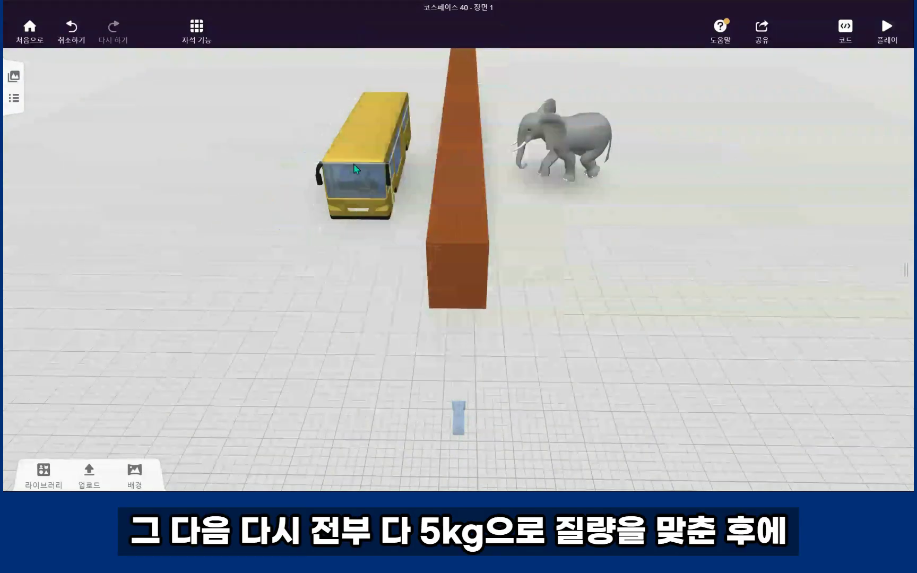
# Step: Move the bus and the elephant farther away from the brick wall on their respective sides
pyautogui.moveTo(376, 154); pyautogui.dragTo(333, 154)
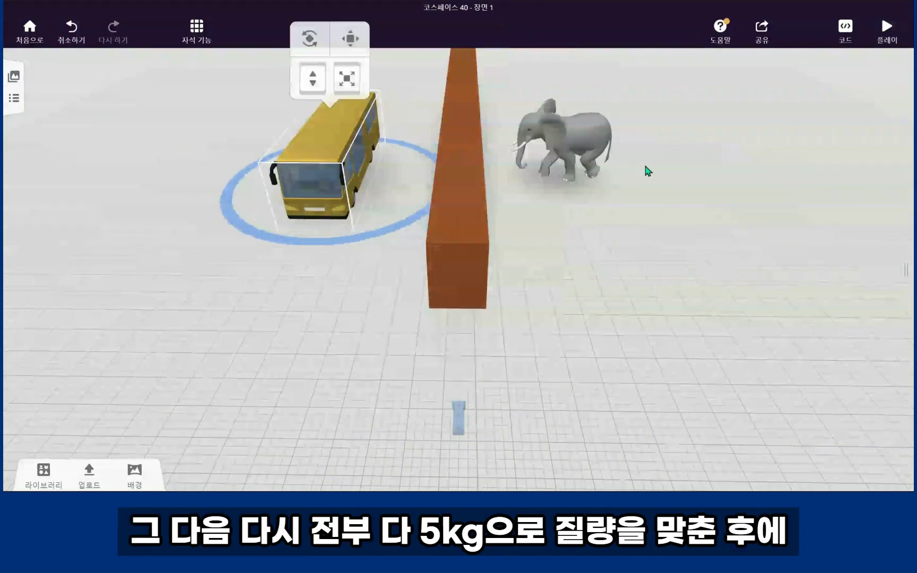
pyautogui.moveTo(578, 143); pyautogui.dragTo(602, 145)
pyautogui.click(640, 227)
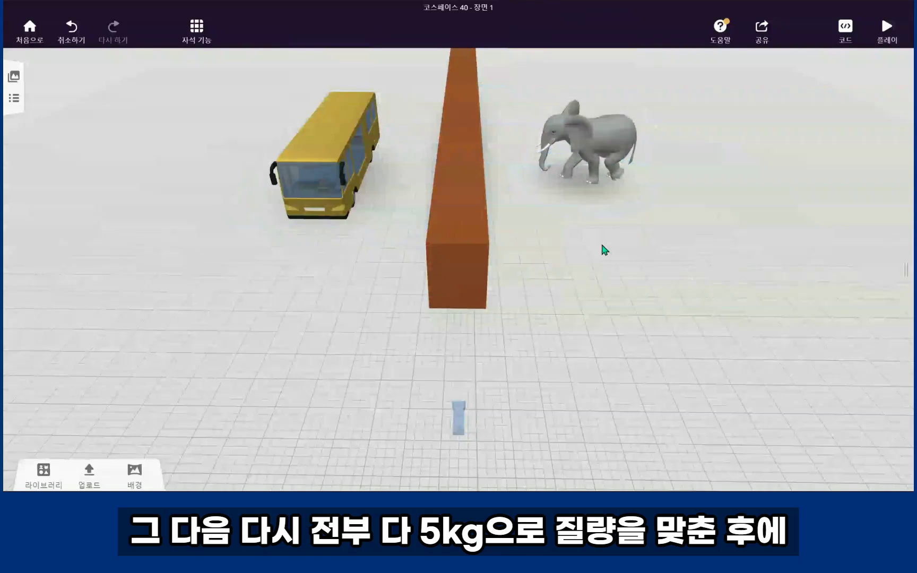
# Step: Raise the brick wall's friction (마찰) to a high level in its physics settings and play the scene to test the collision
pyautogui.click(462, 223)
pyautogui.click(581, 150)
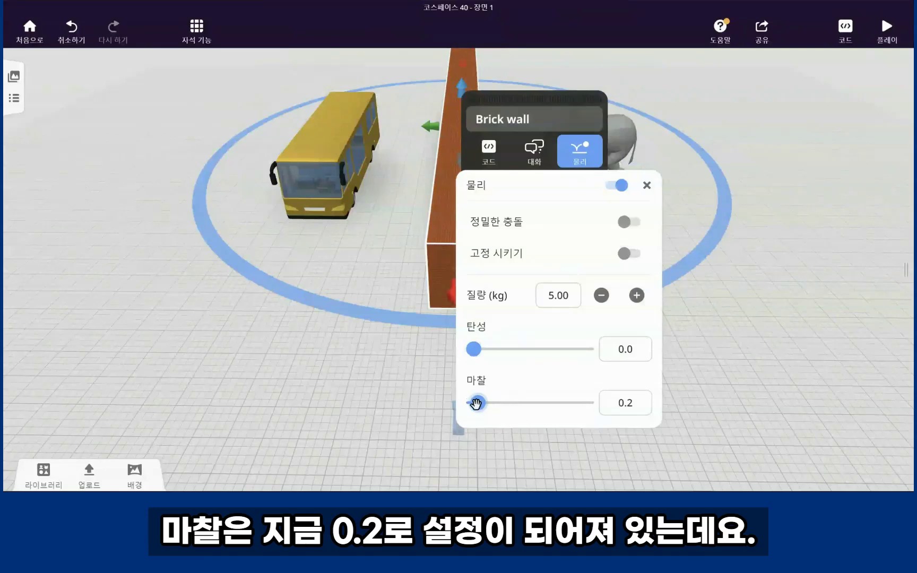
pyautogui.moveTo(481, 407); pyautogui.dragTo(578, 424)
pyautogui.click(573, 461)
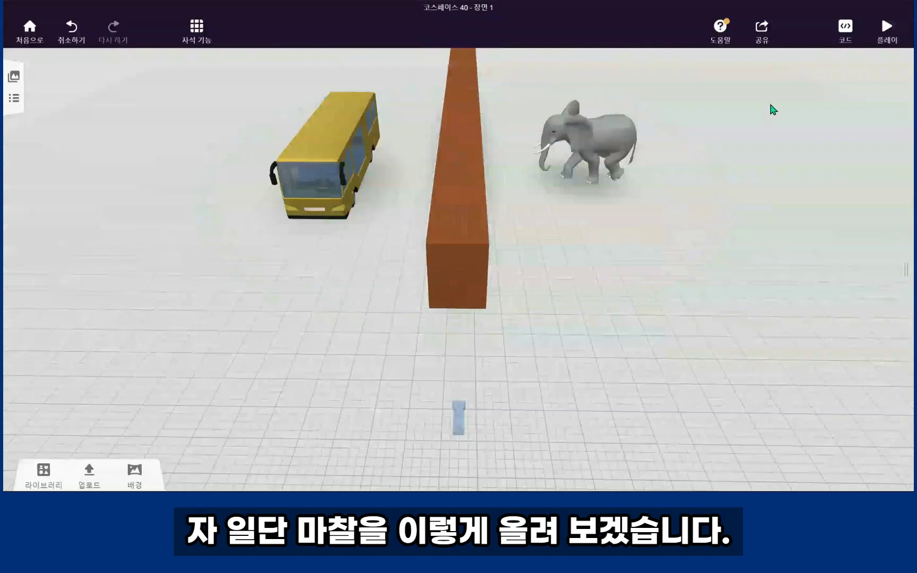
pyautogui.click(887, 29)
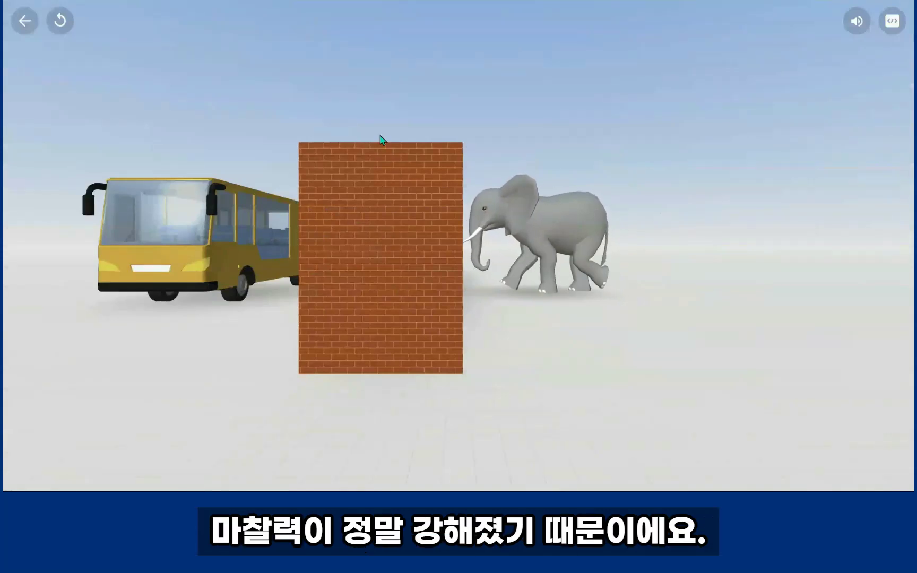
pyautogui.click(24, 20)
# Step: Lower the brick wall's friction (마찰) to 1.46 and play the scene to test the collision
pyautogui.click(476, 251)
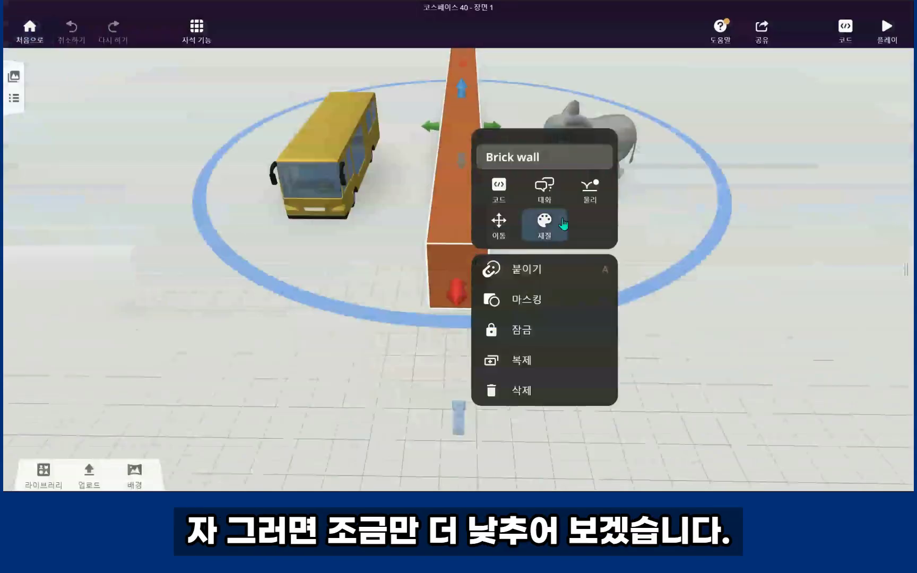
pyautogui.click(577, 189)
pyautogui.moveTo(586, 441); pyautogui.dragTo(517, 441)
pyautogui.click(887, 27)
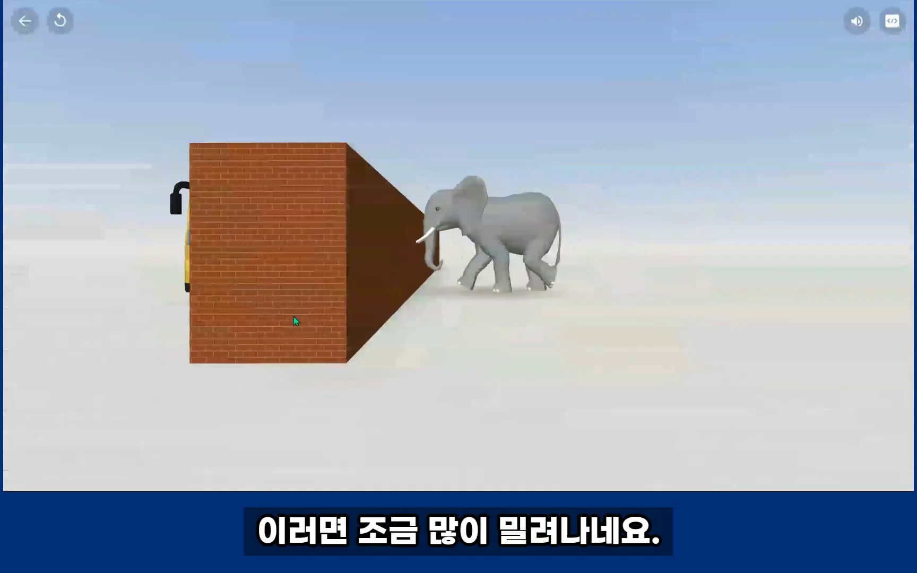
pyautogui.click(25, 21)
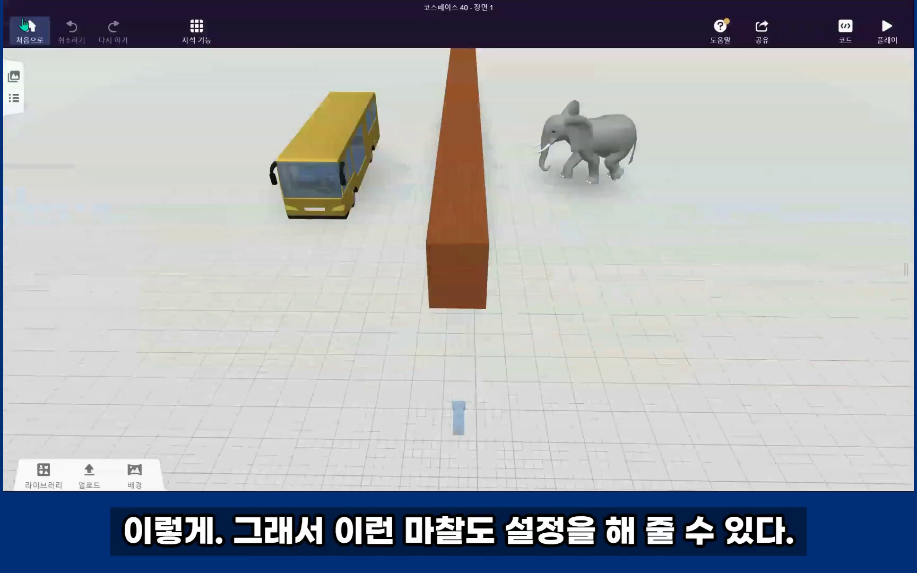
# Step: Turn on 고정 시키기 (fix in place) in the brick wall's physics settings and play the scene to test it
pyautogui.click(469, 237)
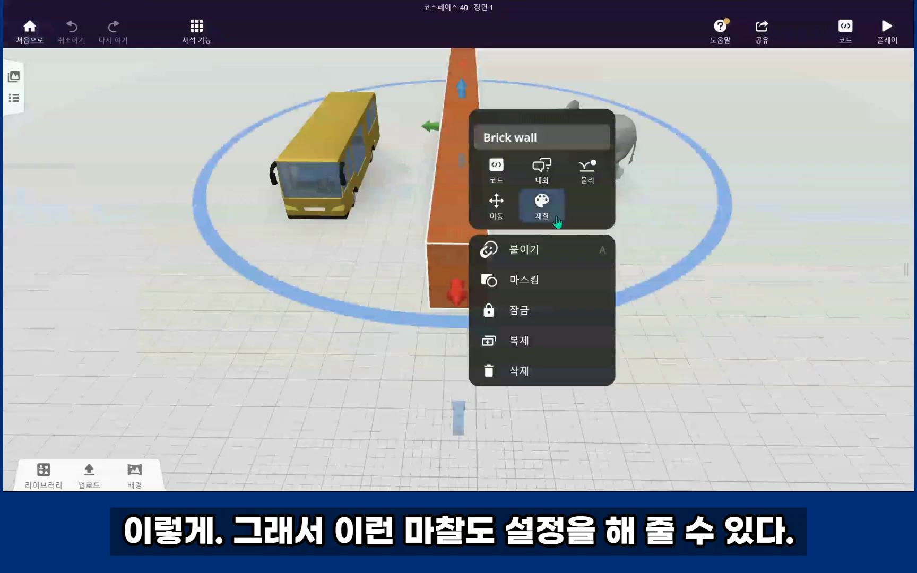
pyautogui.click(586, 173)
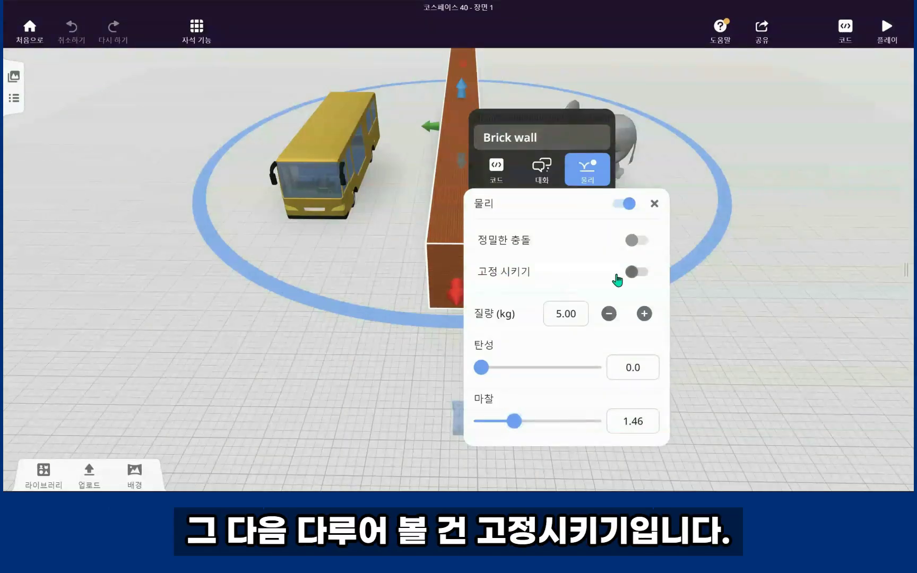
pyautogui.click(736, 321)
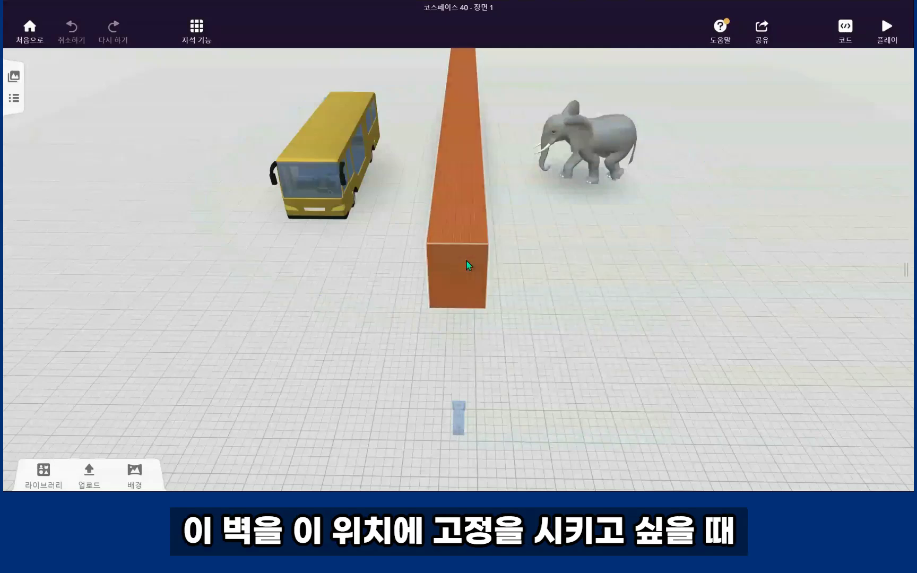
pyautogui.click(460, 224)
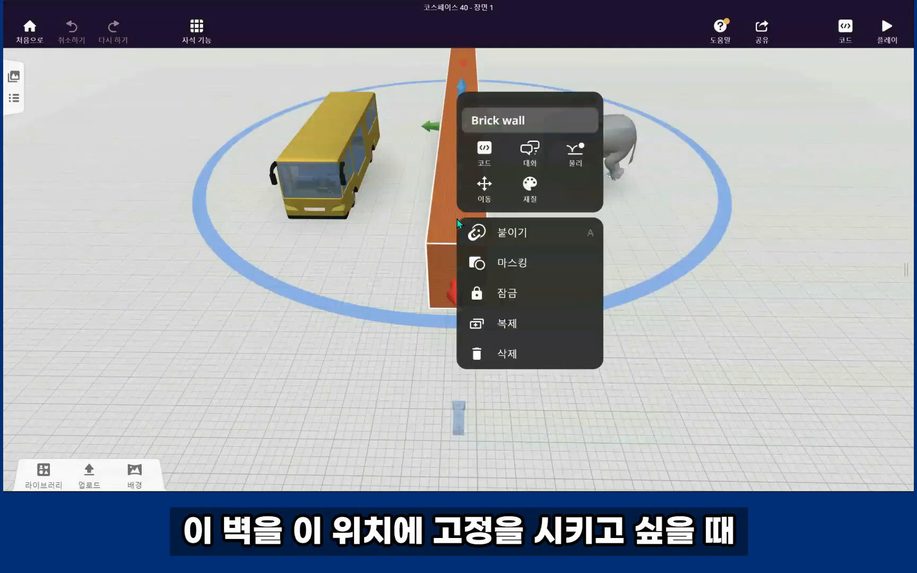
pyautogui.click(576, 151)
pyautogui.click(625, 256)
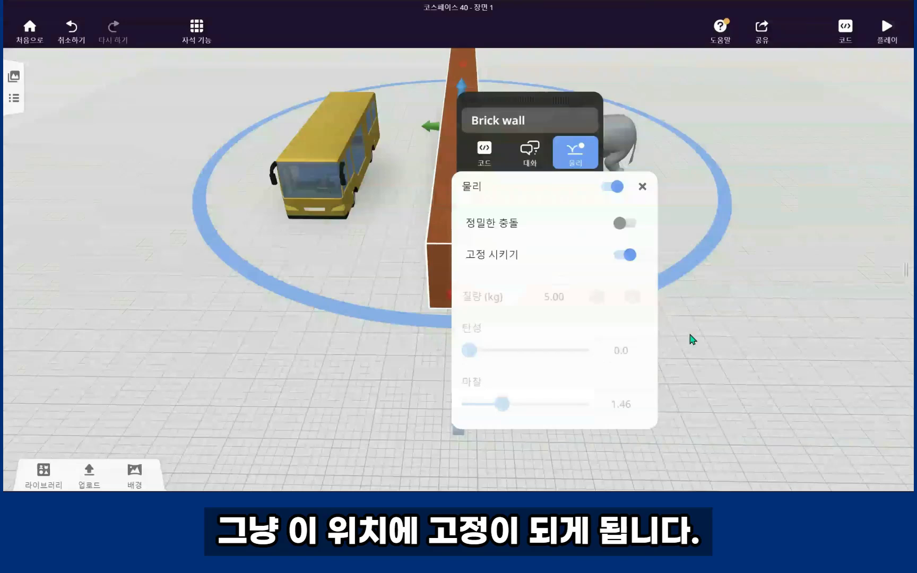
pyautogui.click(643, 187)
pyautogui.click(887, 29)
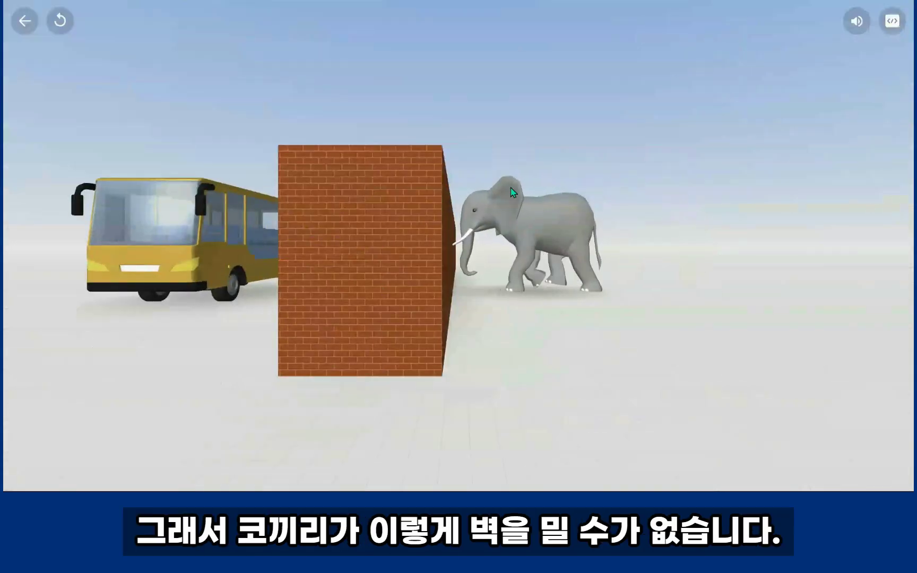
pyautogui.press('Escape')
# Step: Set the elephant's mass (질량) to 100 kg and play the scene to test it against the fixed wall
pyautogui.click(611, 145)
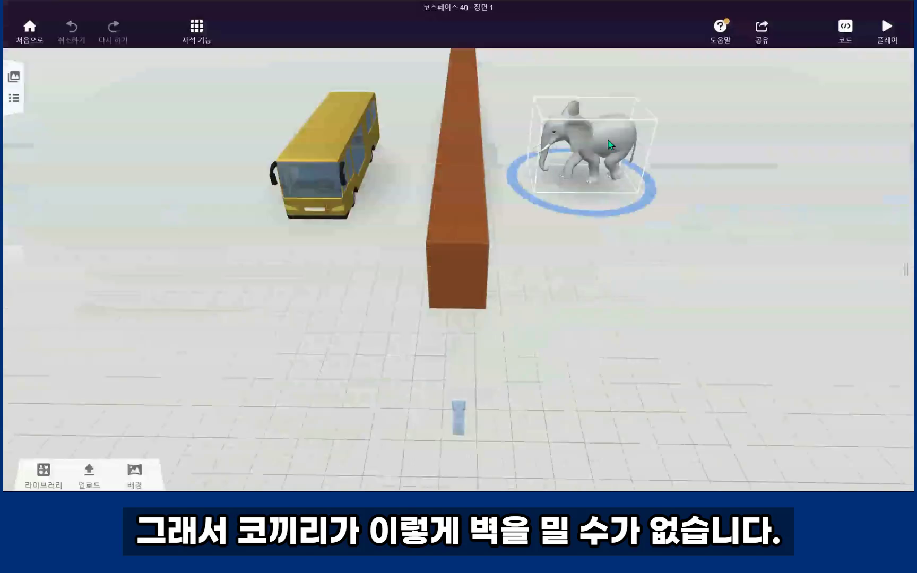
pyautogui.click(611, 145)
pyautogui.click(725, 70)
pyautogui.click(719, 218)
pyautogui.write('1')
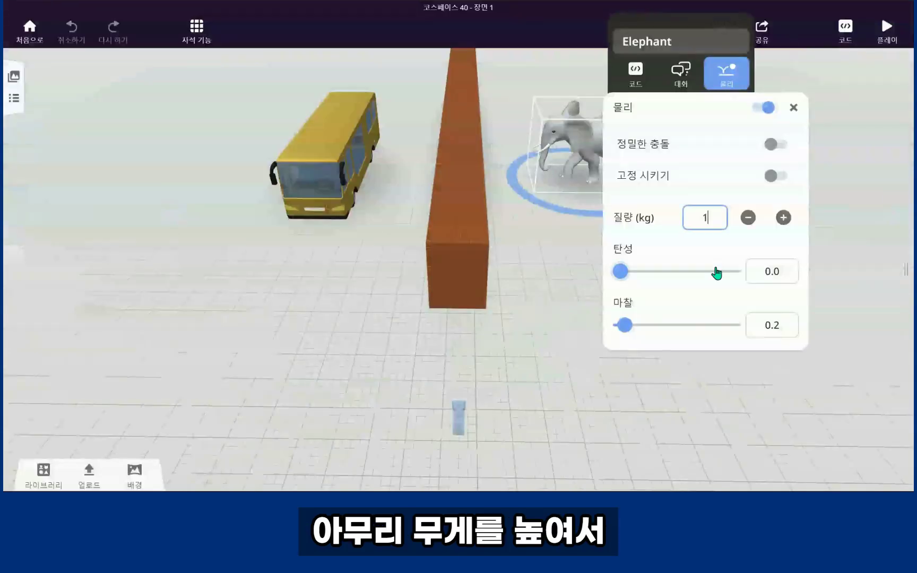
pyautogui.write('00')
pyautogui.click(850, 258)
pyautogui.click(887, 27)
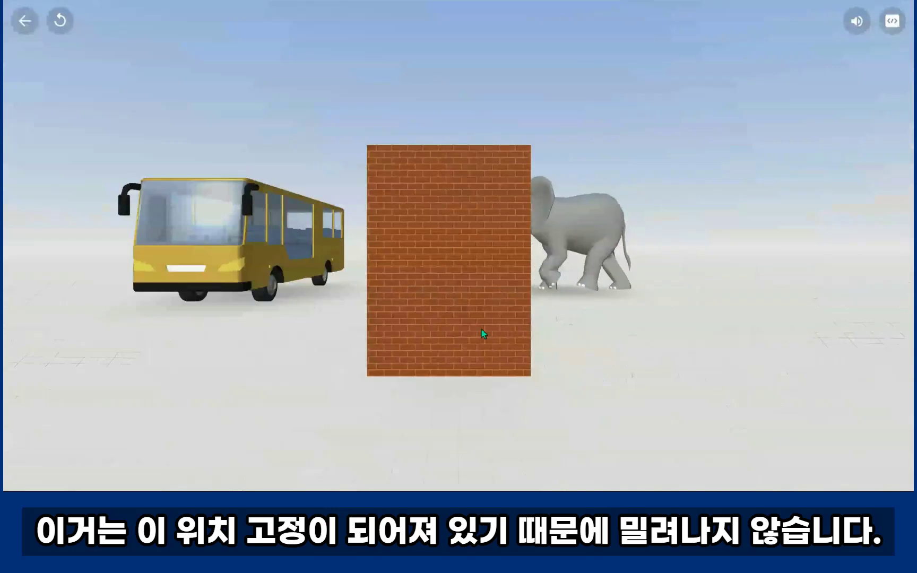
pyautogui.click(25, 21)
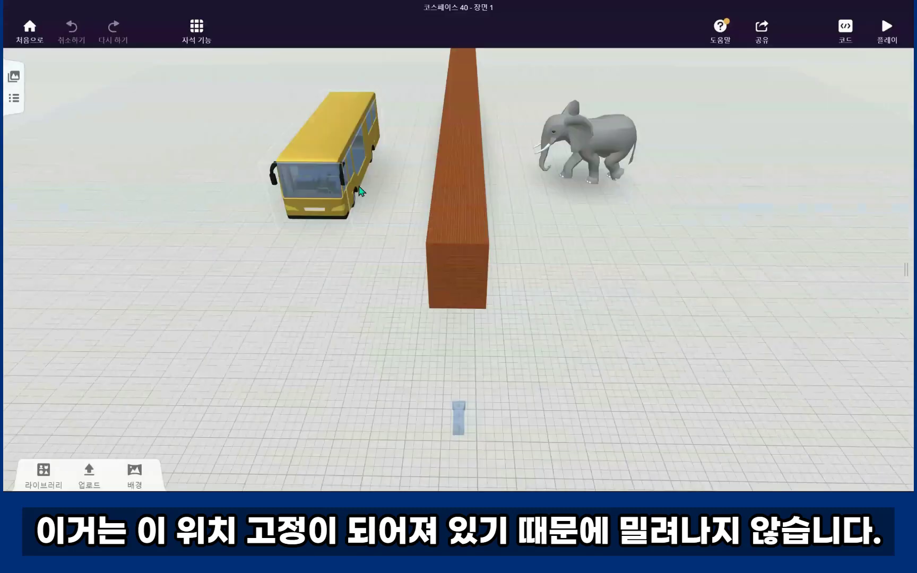
# Step: Turn off 고정 시키기 (fix in place) in the brick wall's physics settings
pyautogui.click(455, 229)
pyautogui.click(573, 156)
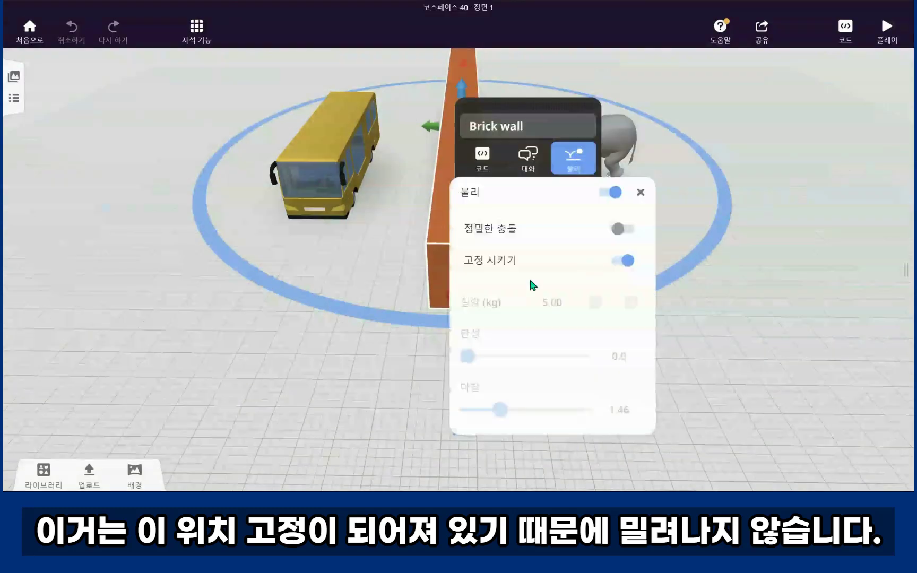
pyautogui.click(621, 262)
pyautogui.click(679, 342)
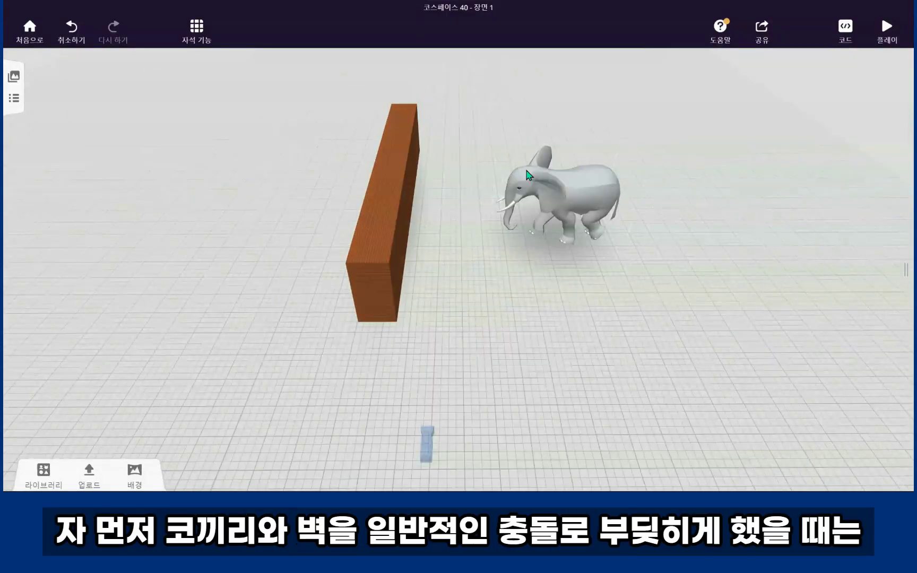
# Step: Open the elephant's physics settings and play the scene to test its ordinary collision with the brick wall
pyautogui.click(562, 182)
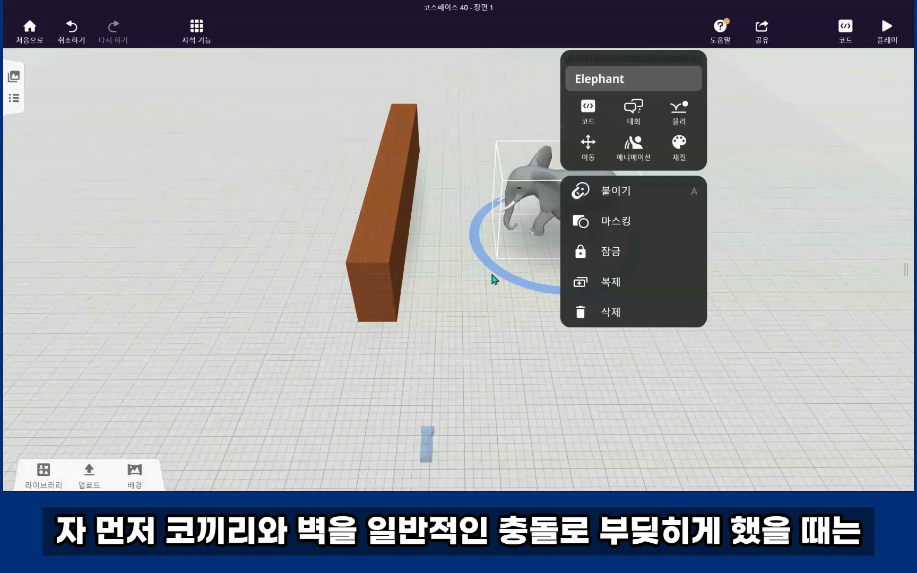
pyautogui.click(679, 109)
pyautogui.click(881, 51)
pyautogui.click(886, 29)
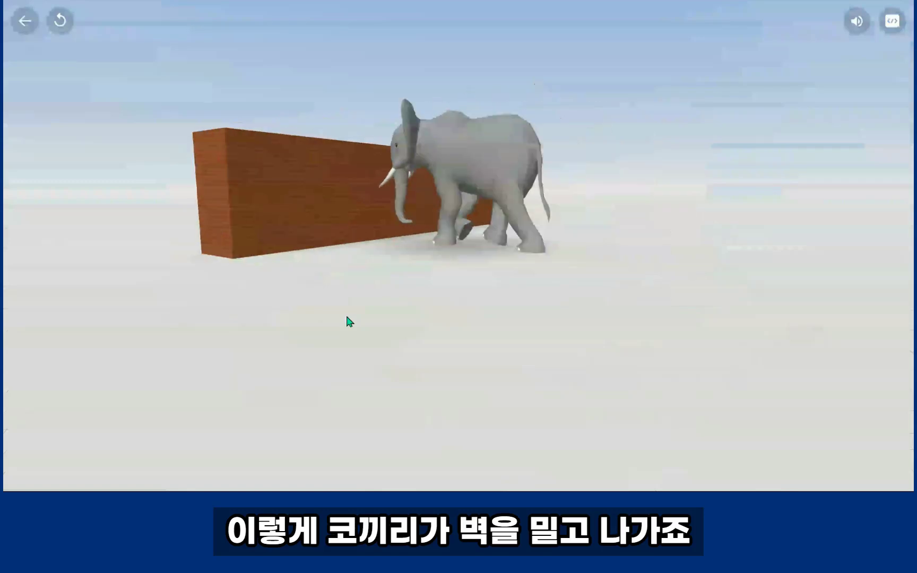
pyautogui.click(27, 24)
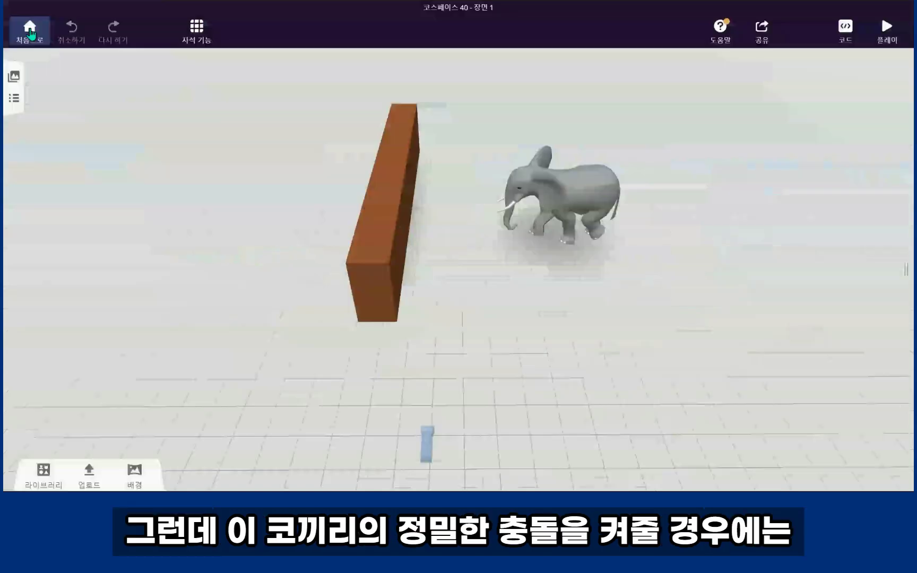
# Step: Turn on 정밀한 충돌 (precise collision) in the elephant's physics settings and play the scene to test it
pyautogui.click(508, 193)
pyautogui.click(685, 127)
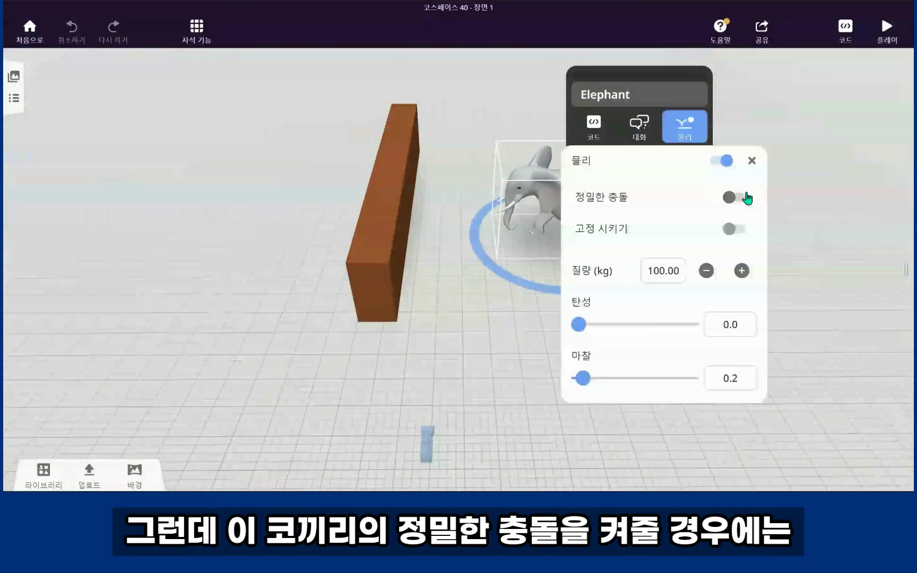
pyautogui.click(735, 198)
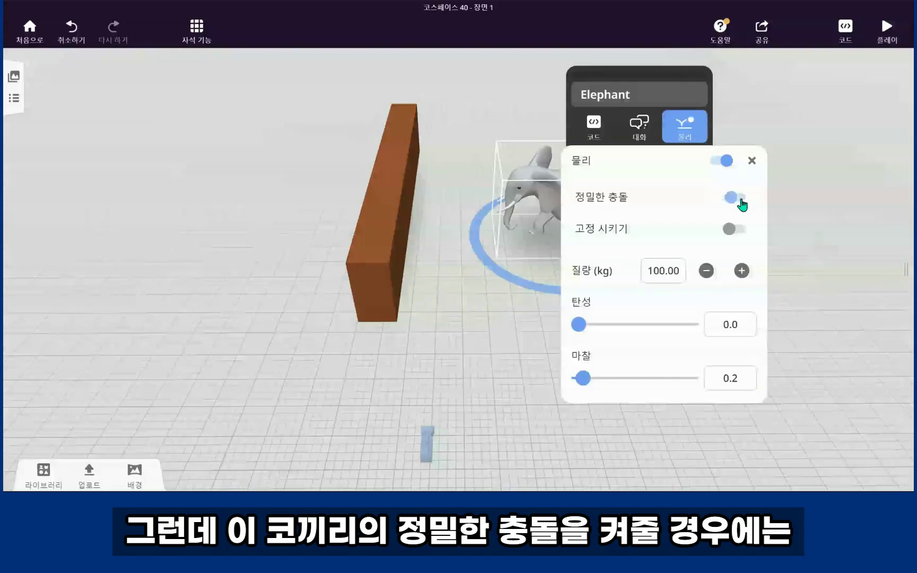
pyautogui.click(504, 334)
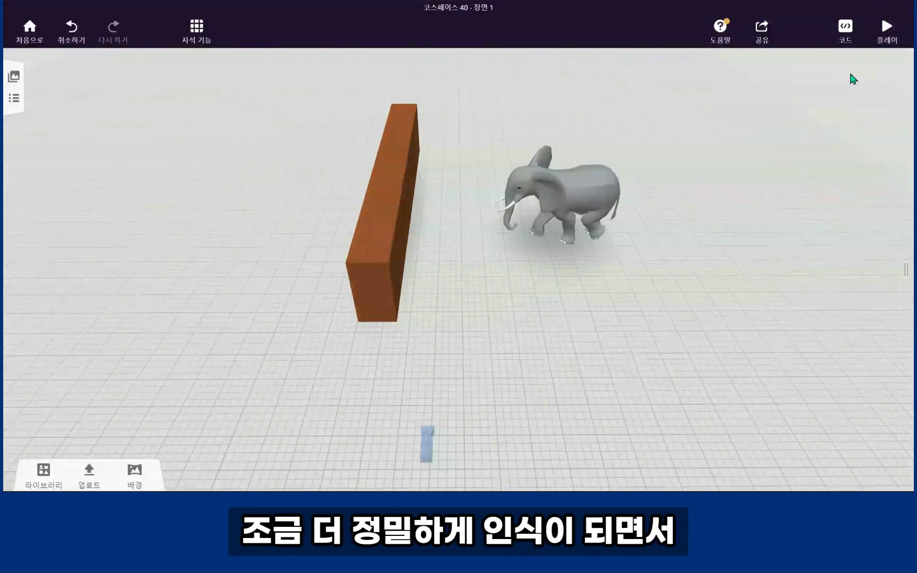
pyautogui.click(608, 198)
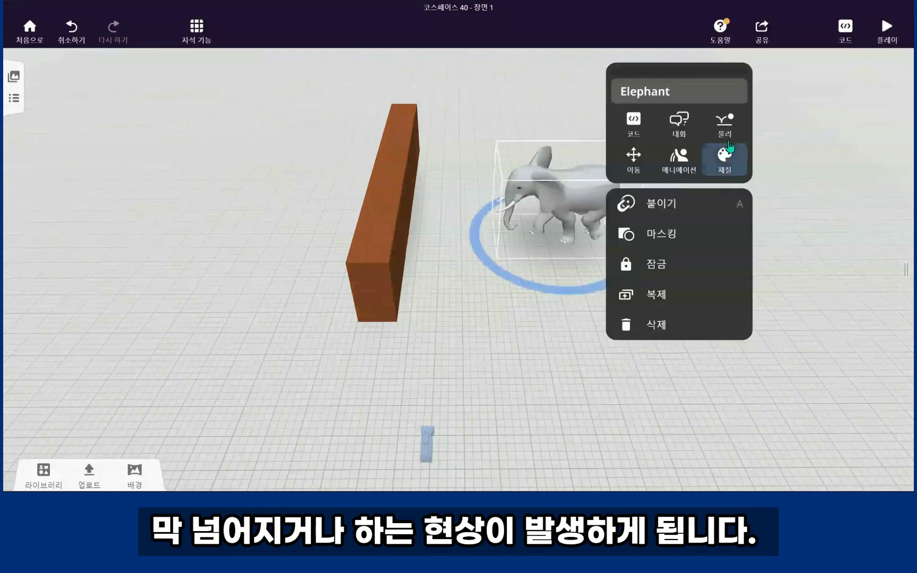
pyautogui.click(724, 157)
pyautogui.click(885, 55)
pyautogui.click(887, 30)
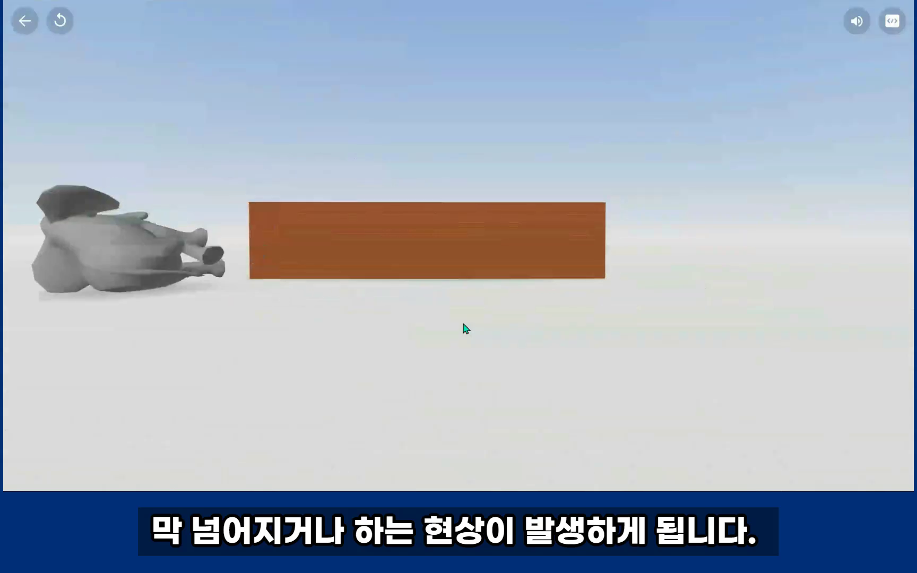
pyautogui.click(24, 22)
# Step: Turn on 정밀한 충돌 (precise collision) in the brick wall's physics settings and play the scene to test it
pyautogui.click(399, 210)
pyautogui.click(519, 143)
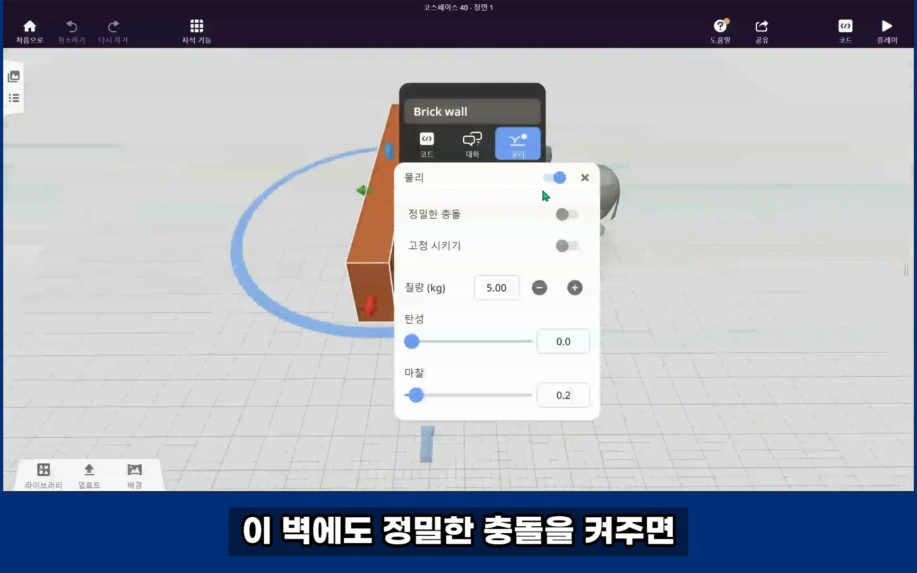
pyautogui.click(566, 214)
pyautogui.click(628, 264)
pyautogui.click(628, 264)
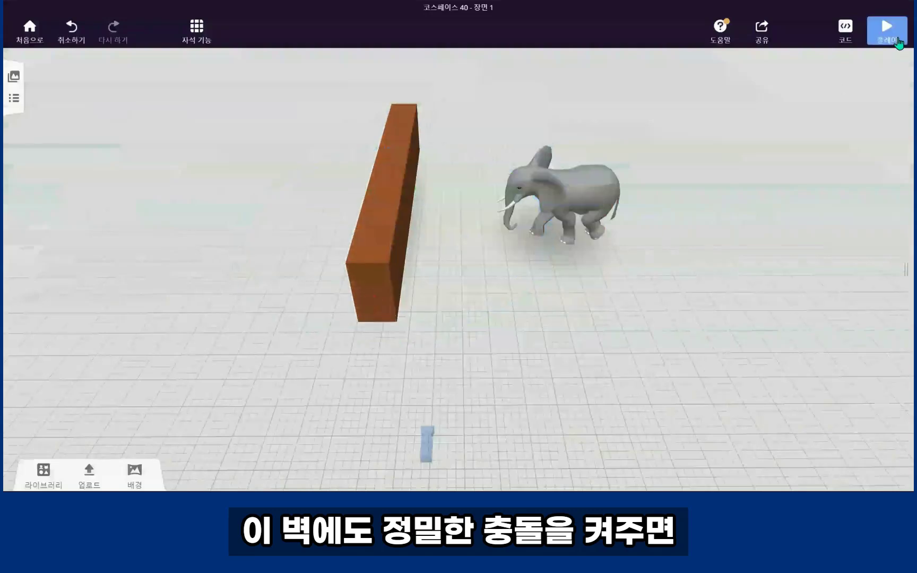
pyautogui.click(887, 29)
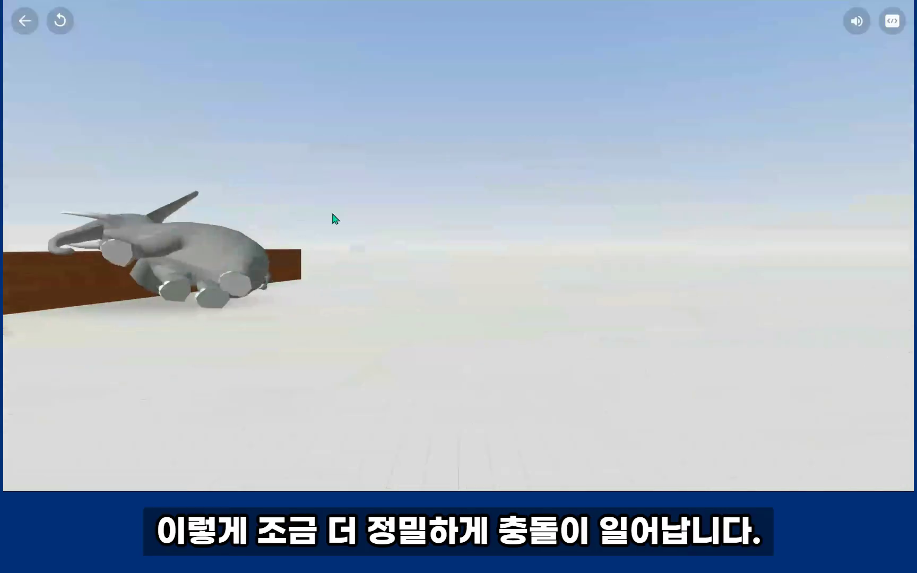
pyautogui.click(25, 21)
# Step: Review the elephant's physics settings, including precise collision, fixing in place, mass, elasticity and friction
pyautogui.click(563, 201)
pyautogui.click(725, 126)
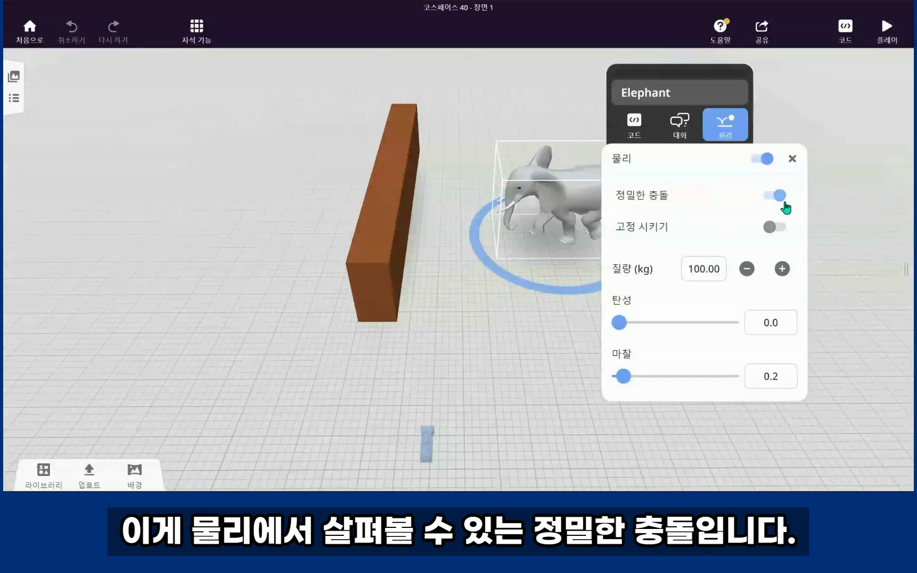
pyautogui.click(793, 158)
pyautogui.click(604, 205)
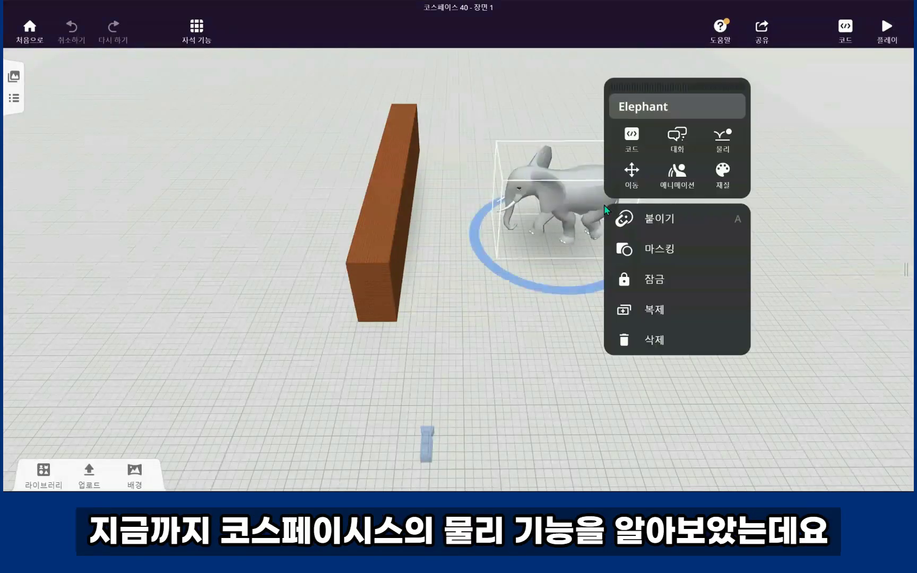
pyautogui.click(723, 137)
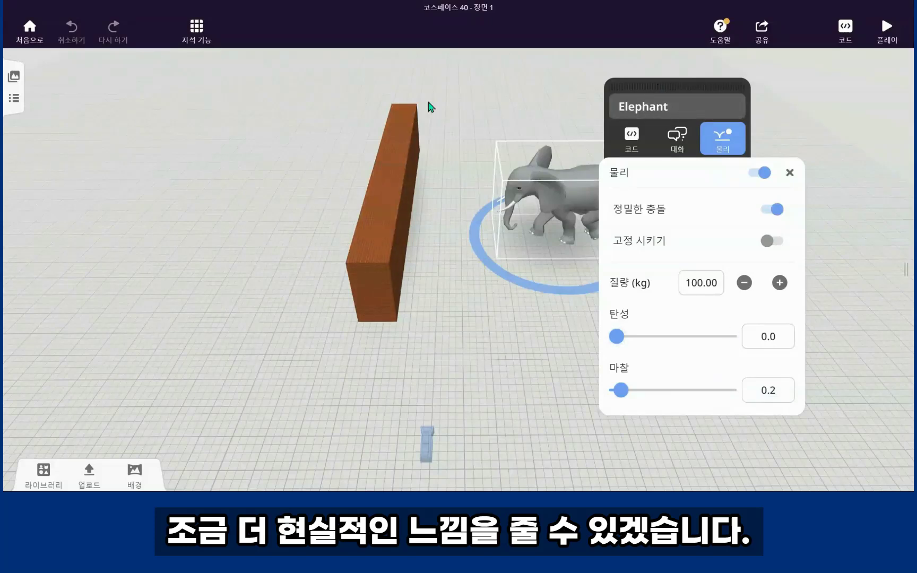
pyautogui.click(534, 293)
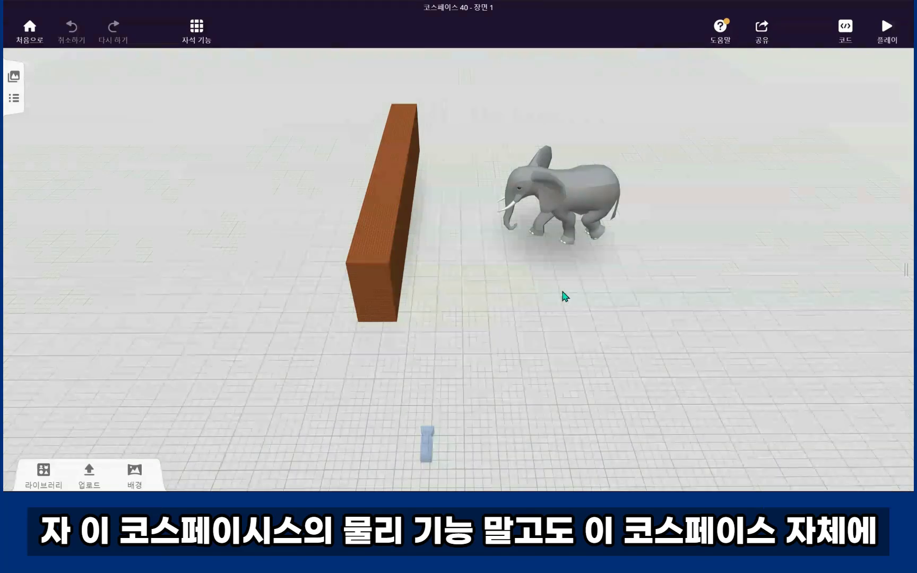
pyautogui.moveTo(564, 297); pyautogui.dragTo(578, 295)
pyautogui.click(568, 191)
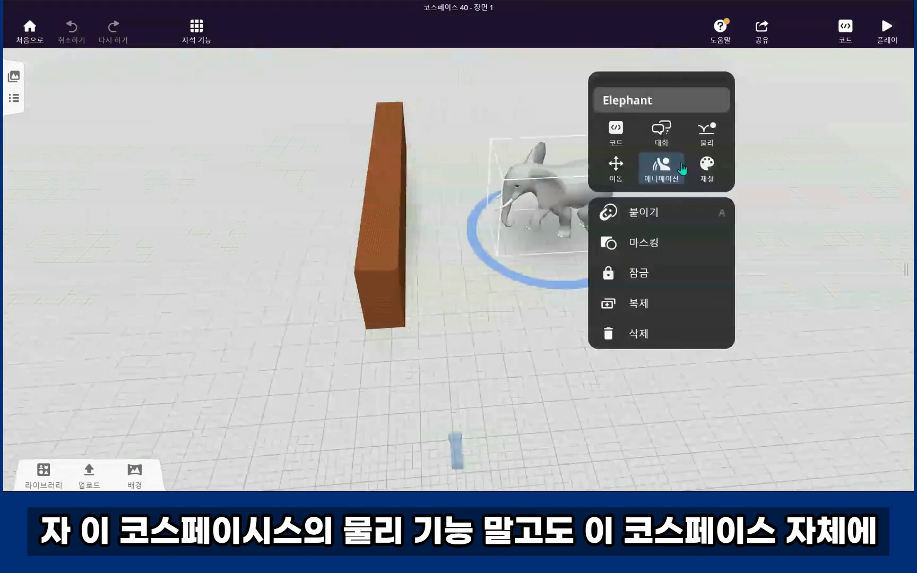
pyautogui.click(702, 141)
pyautogui.click(514, 320)
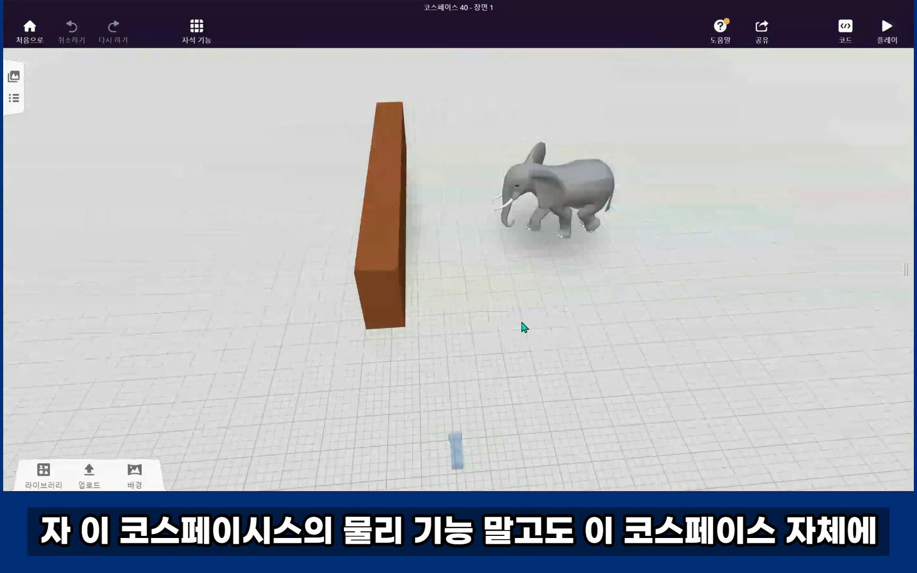
pyautogui.moveTo(520, 318); pyautogui.dragTo(501, 317)
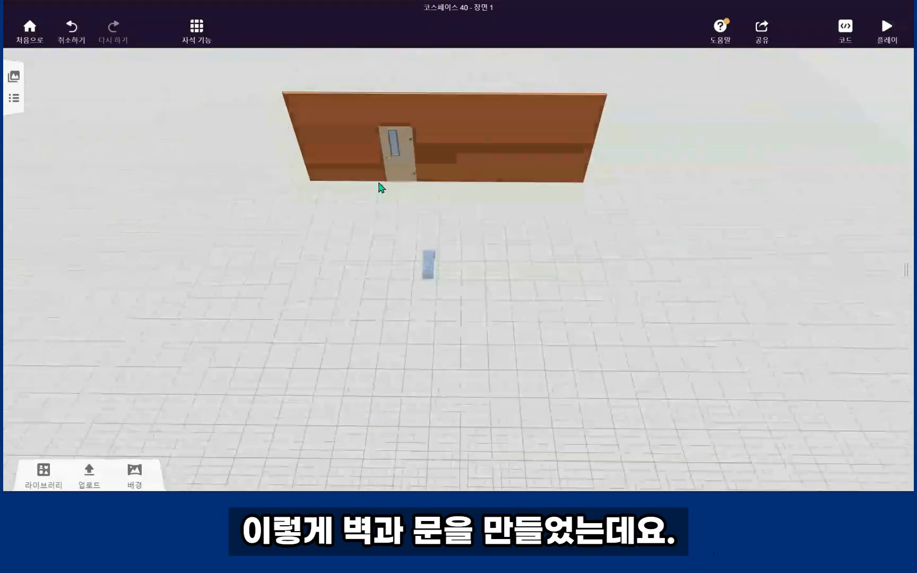
# Step: Set the animation of the door in the brick wall to open
pyautogui.click(408, 173)
pyautogui.click(483, 137)
pyautogui.click(511, 265)
pyautogui.click(703, 184)
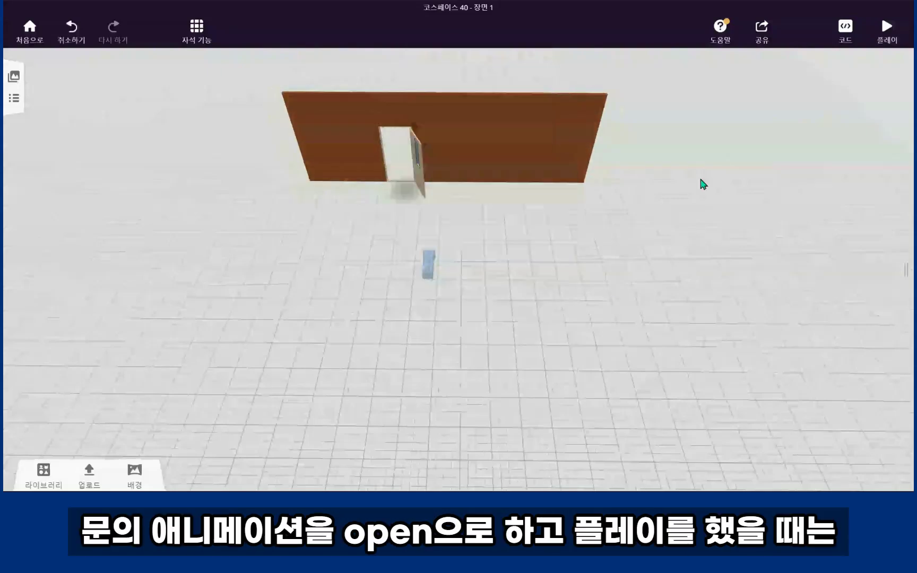
# Step: Play the scene, line the camera up with the open door and walk through the doorway
pyautogui.click(887, 30)
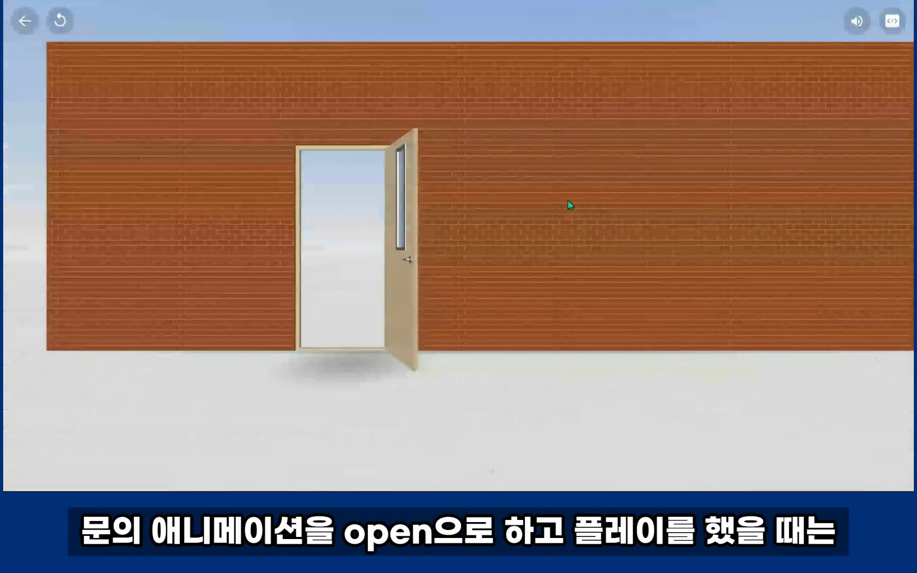
pyautogui.press('a')
pyautogui.press('d')
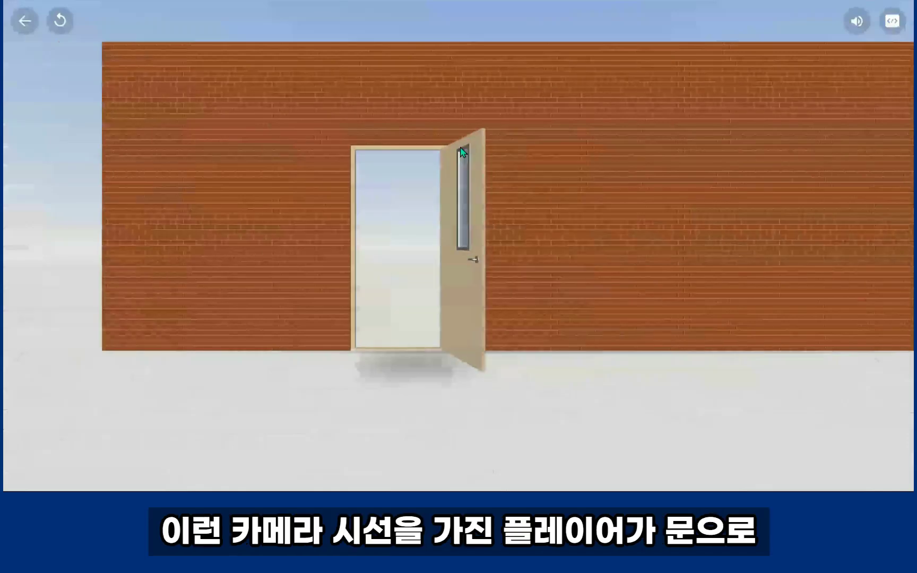
pyautogui.press('a')
pyautogui.press('w')
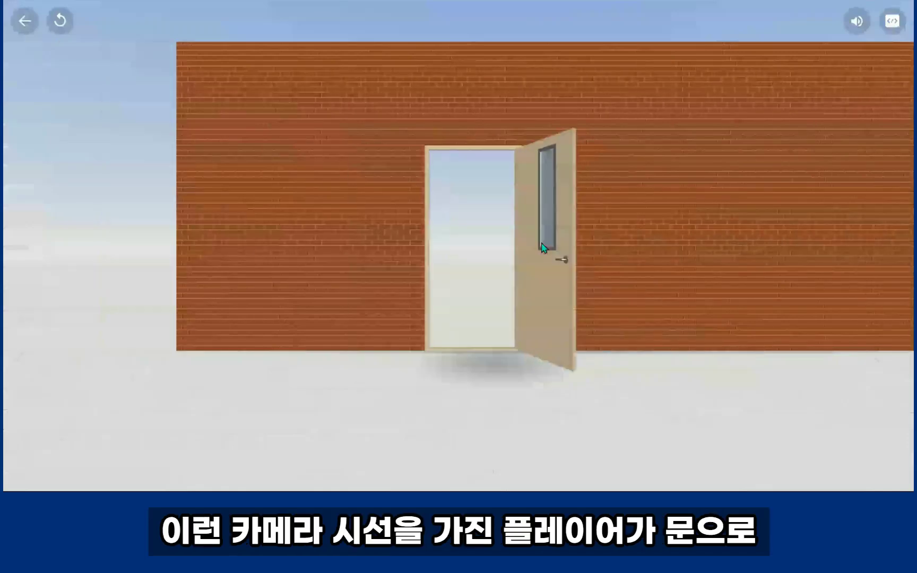
pyautogui.press('w')
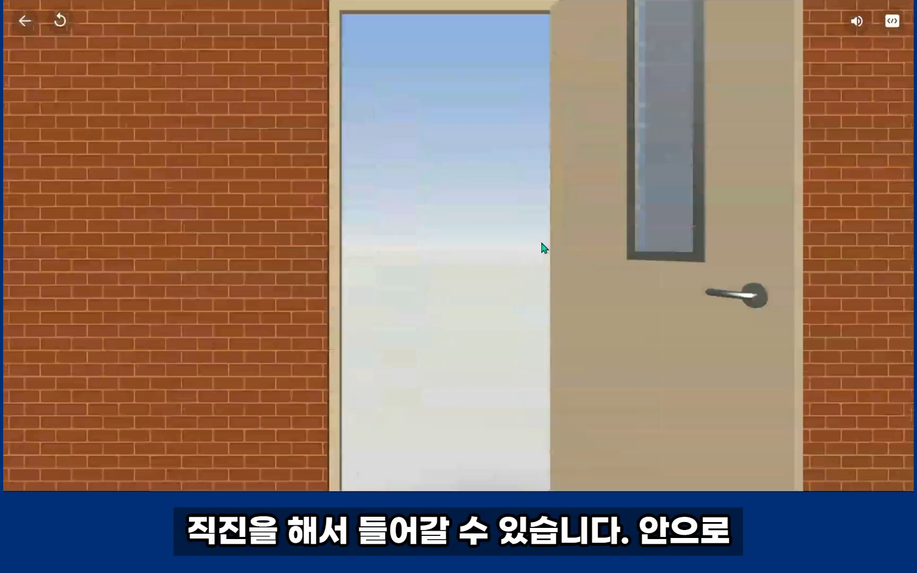
pyautogui.press('w')
pyautogui.moveTo(533, 246); pyautogui.dragTo(491, 289)
pyautogui.press('w')
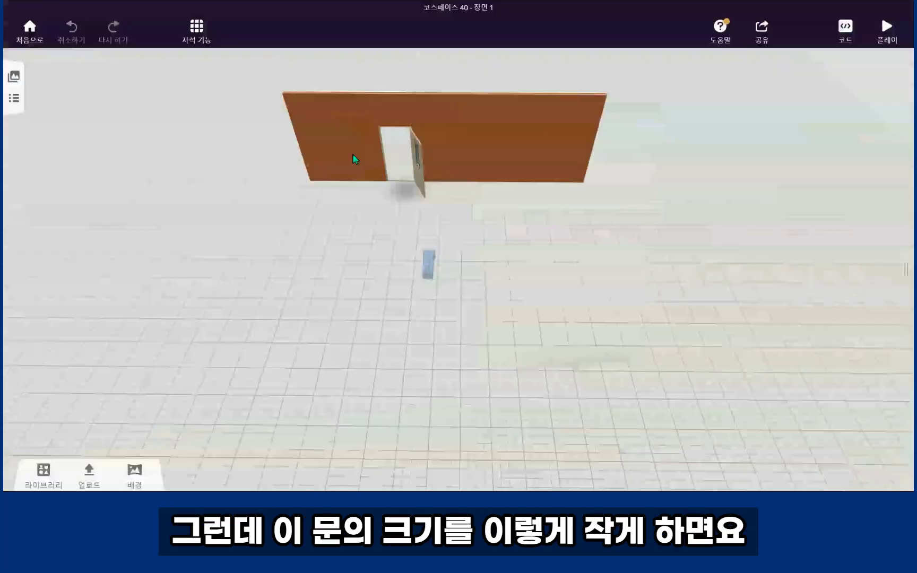
# Step: Shrink the open door to a small opening at the base of the brick wall
pyautogui.click(398, 155)
pyautogui.moveTo(414, 110); pyautogui.dragTo(417, 129)
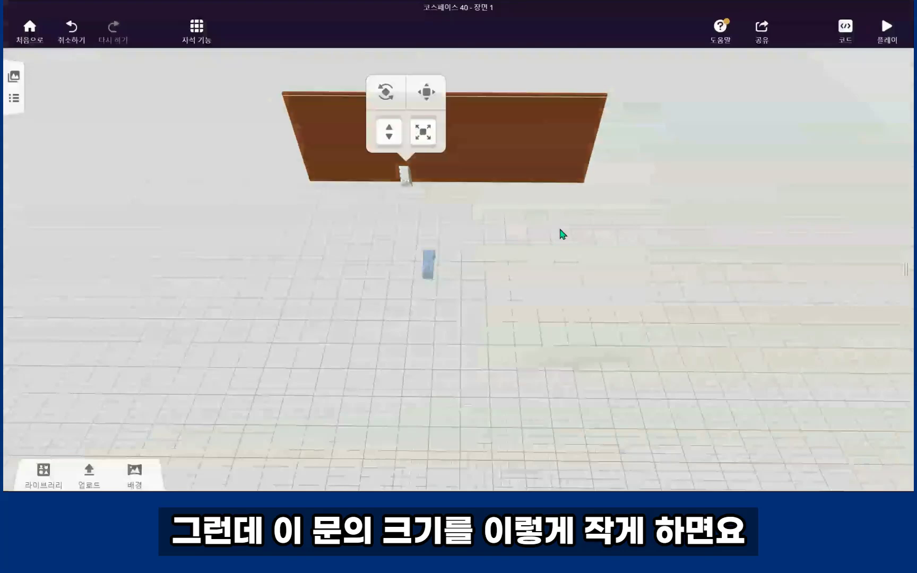
pyautogui.click(562, 233)
# Step: Play the scene, try to walk the camera through the shrunken door, and return to the editor
pyautogui.click(887, 26)
pyautogui.press('a')
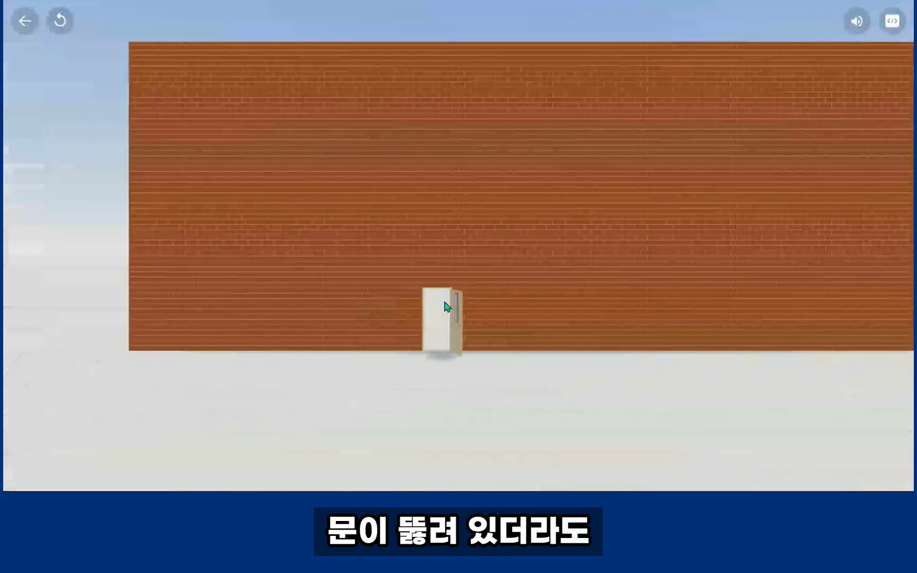
pyautogui.press('w')
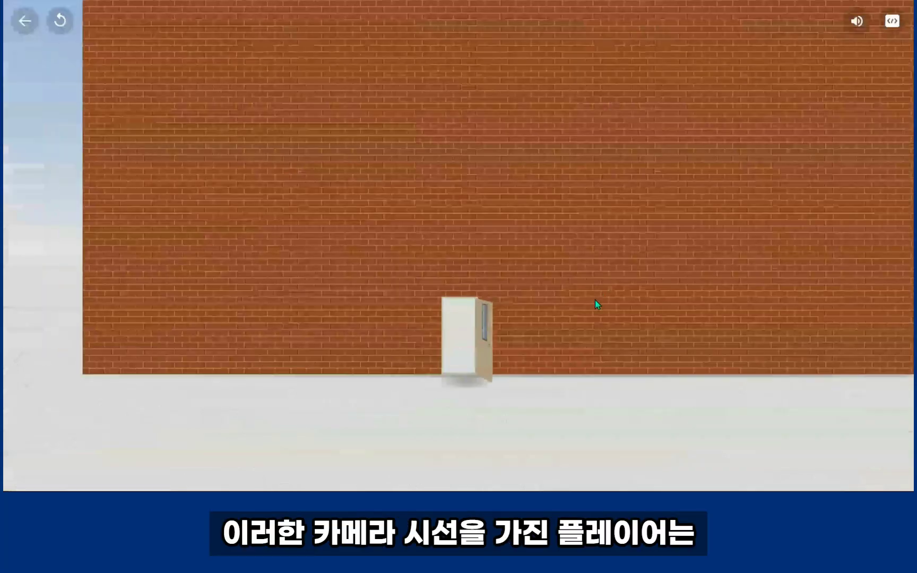
pyautogui.press('w')
pyautogui.press('w')
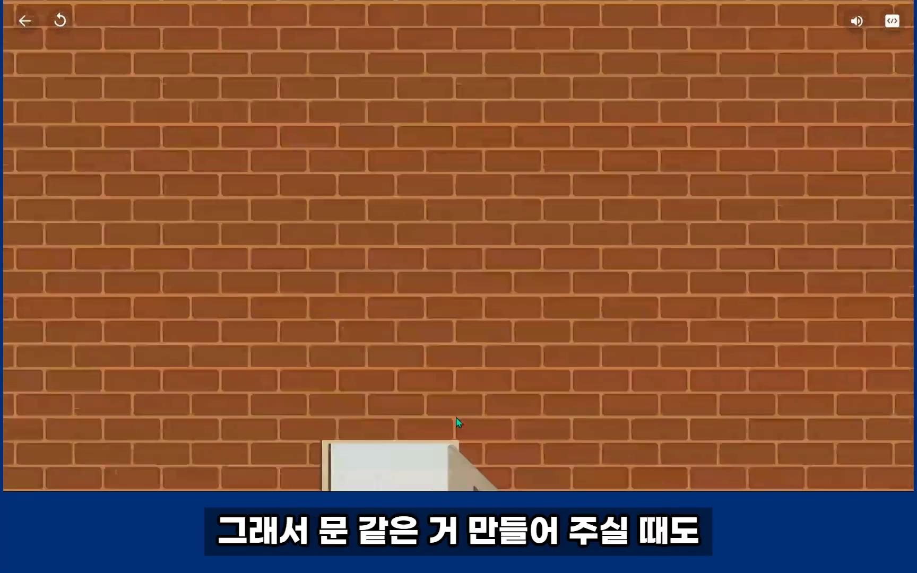
pyautogui.press('w')
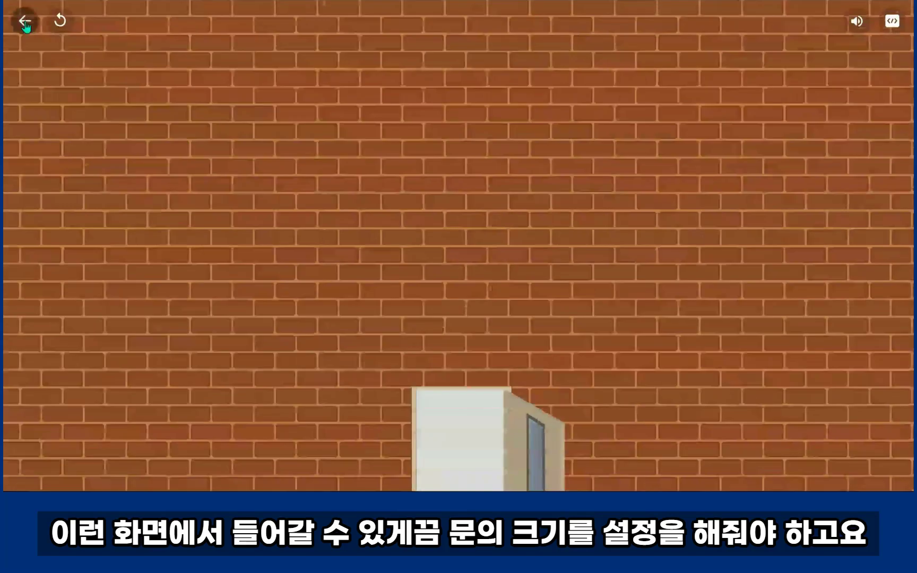
pyautogui.click(25, 20)
# Step: Enlarge the door again and raise it above the ground on the brick wall
pyautogui.click(406, 172)
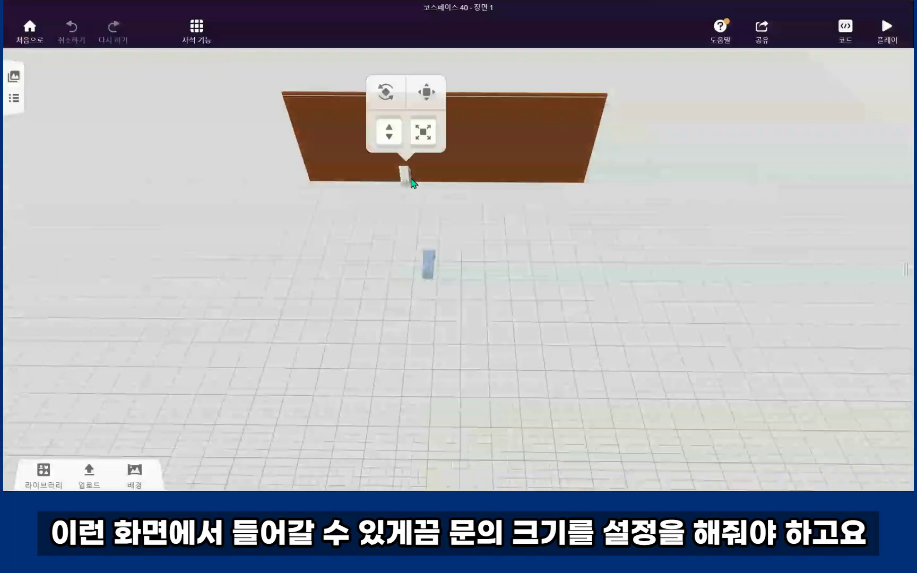
pyautogui.moveTo(422, 121)
pyautogui.mouseDown()
pyautogui.moveTo(422, 129)
pyautogui.moveTo(383, 118)
pyautogui.moveTo(386, 109)
pyautogui.mouseUp()
pyautogui.click(440, 203)
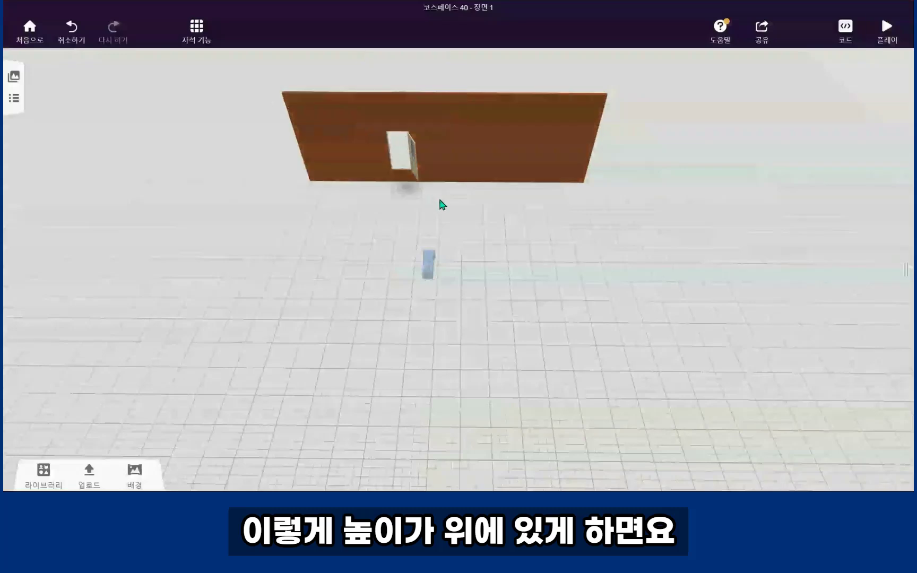
# Step: Play the scene, try walking straight into the raised door, and back up and jump through the opening
pyautogui.click(887, 26)
pyautogui.press('Up')
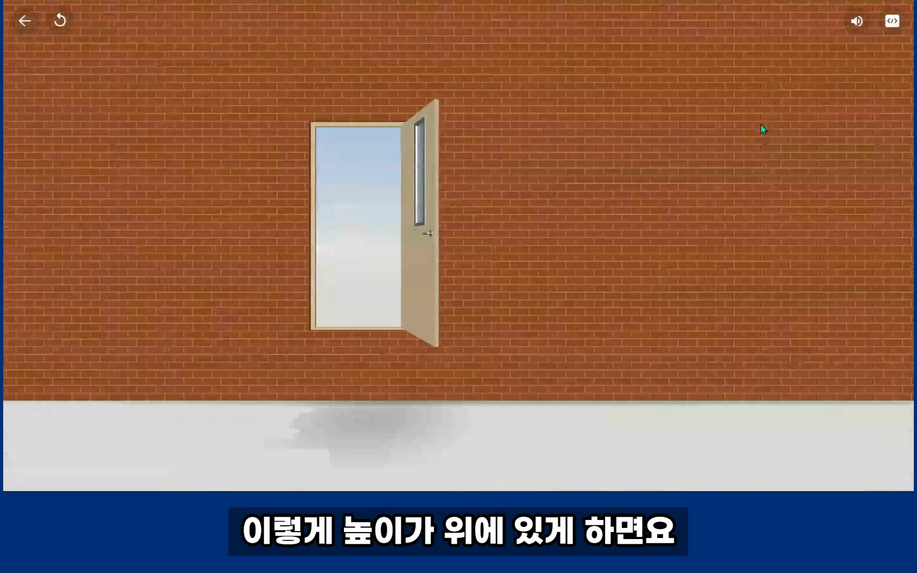
pyautogui.press('Up')
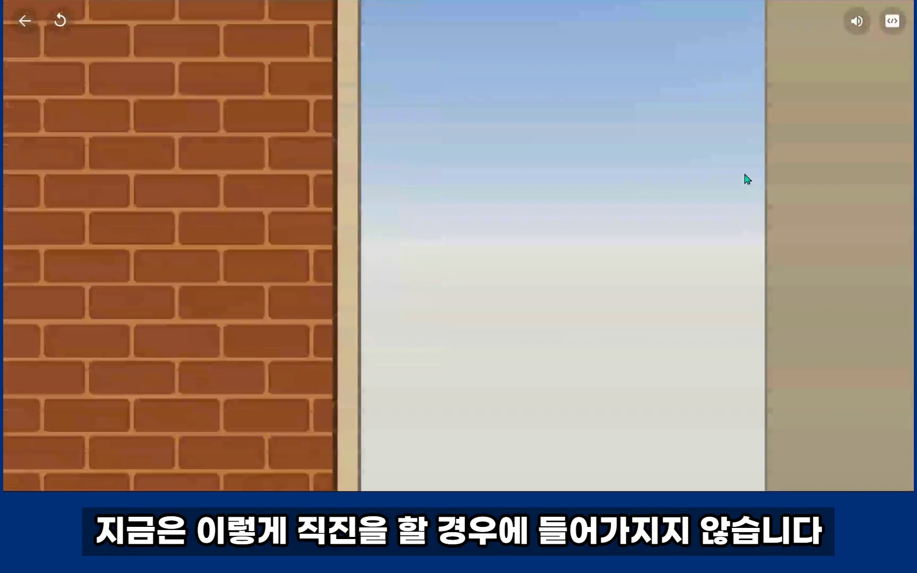
pyautogui.press('Down')
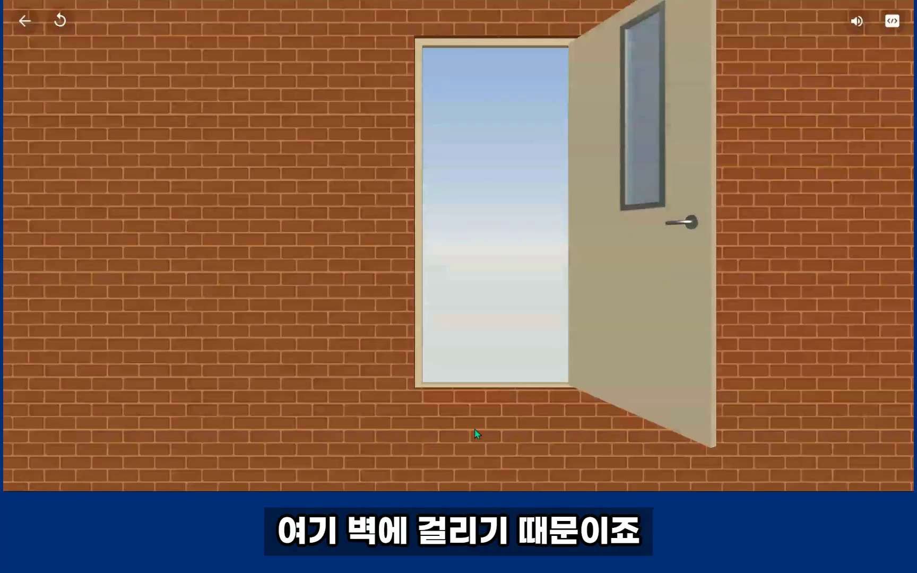
pyautogui.press('space')
pyautogui.press('Up')
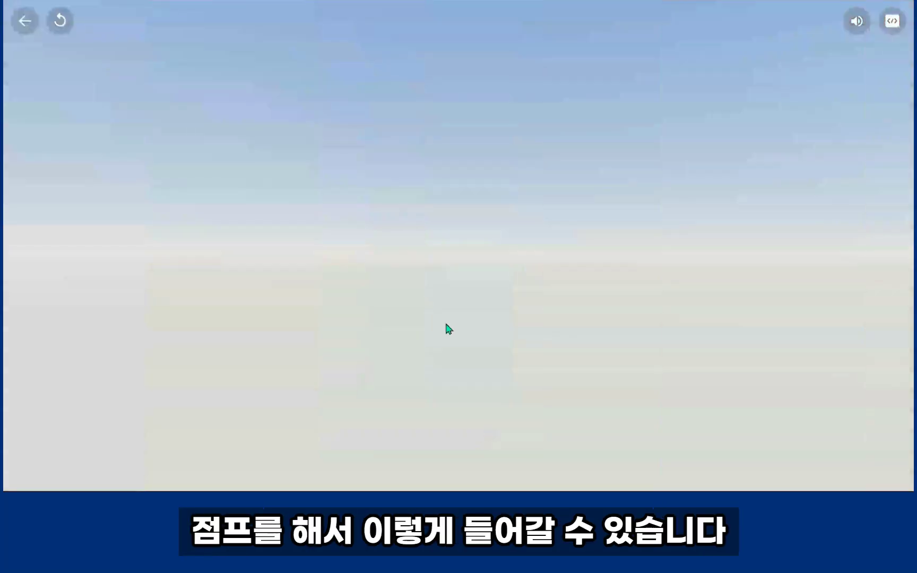
# Step: Look around and walk back through the raised door opening in the brick wall, and return to the editor
pyautogui.moveTo(445, 324); pyautogui.dragTo(107, 367)
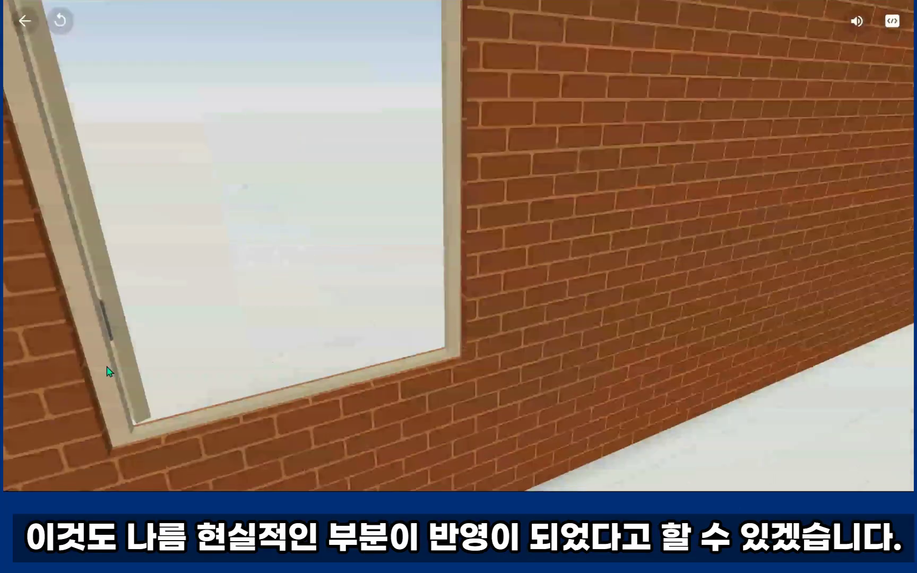
pyautogui.press('Up')
pyautogui.press('Right')
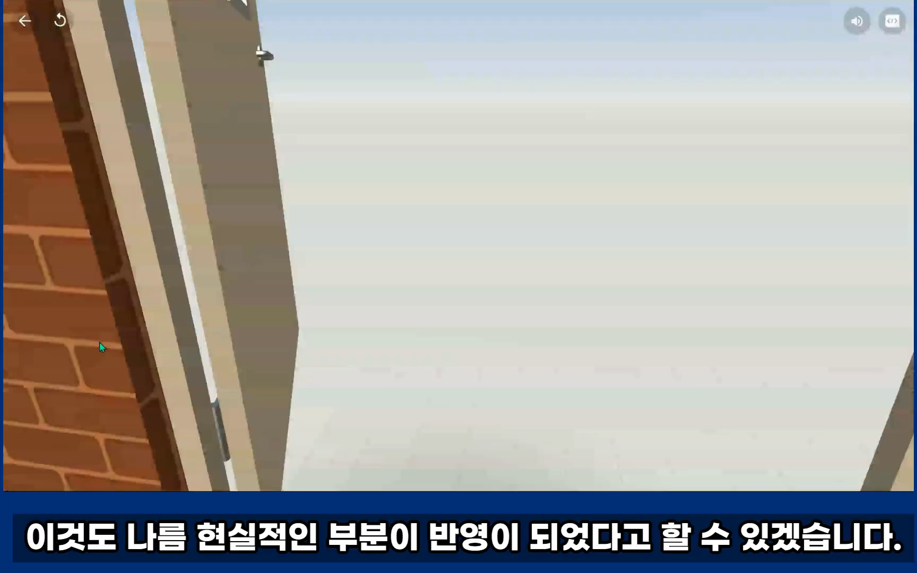
pyautogui.moveTo(101, 346); pyautogui.dragTo(458, 284)
pyautogui.press('Up')
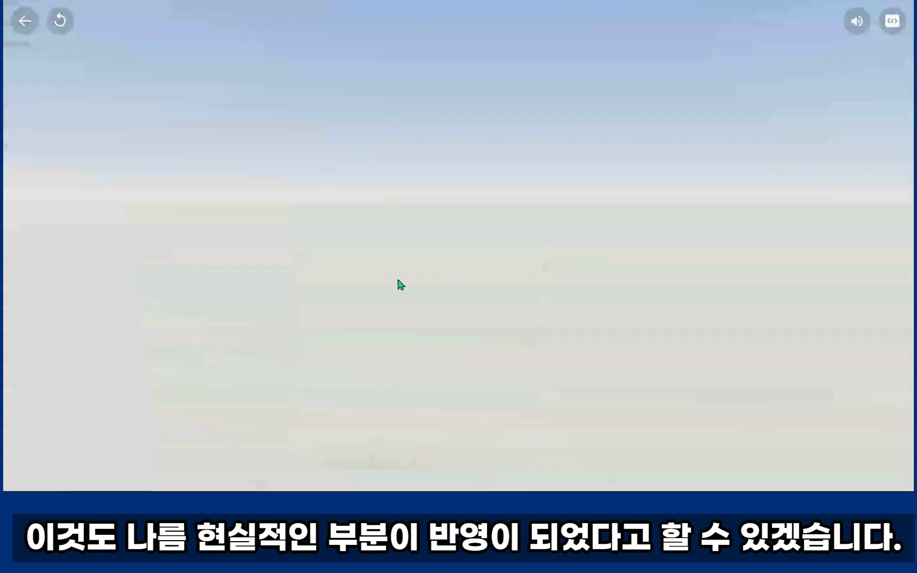
pyautogui.moveTo(399, 282); pyautogui.dragTo(531, 267)
pyautogui.press('Down')
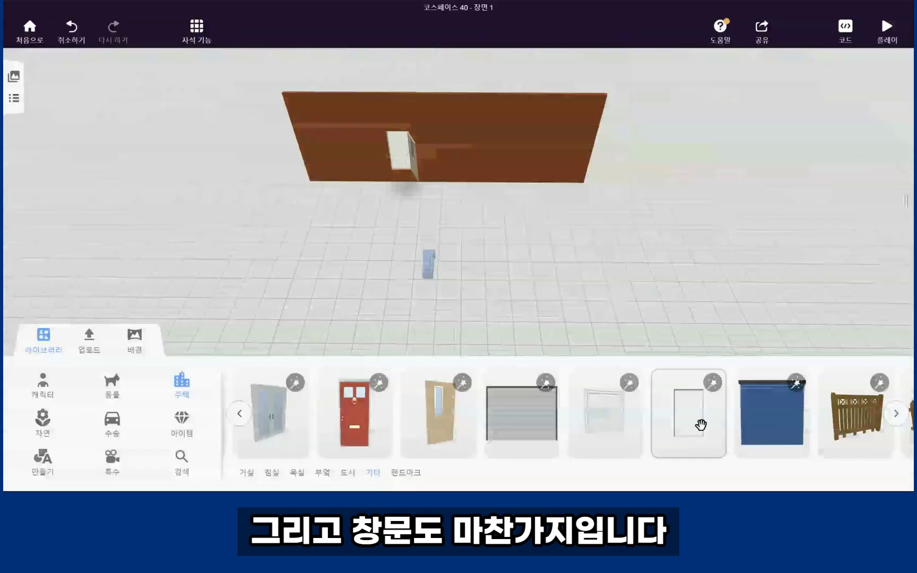
# Step: Mount a small window on the brick wall beside the door, and play the scene to try walking through it
pyautogui.moveTo(699, 424); pyautogui.dragTo(474, 162)
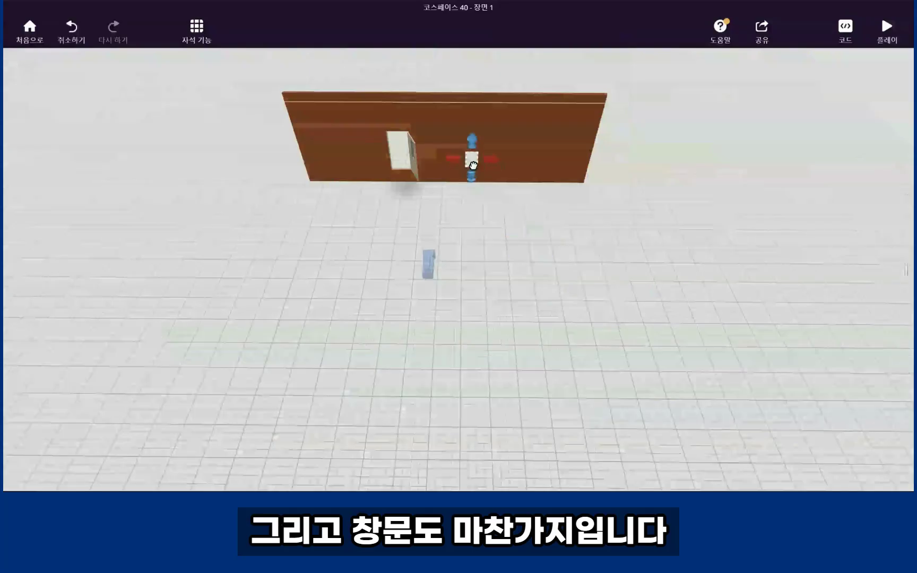
pyautogui.click(524, 215)
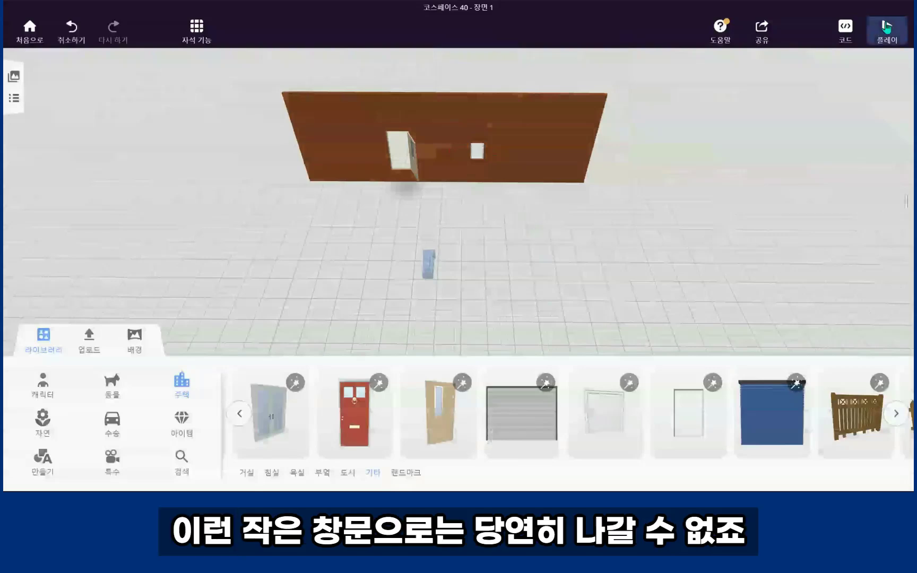
pyautogui.click(887, 27)
pyautogui.press('Up')
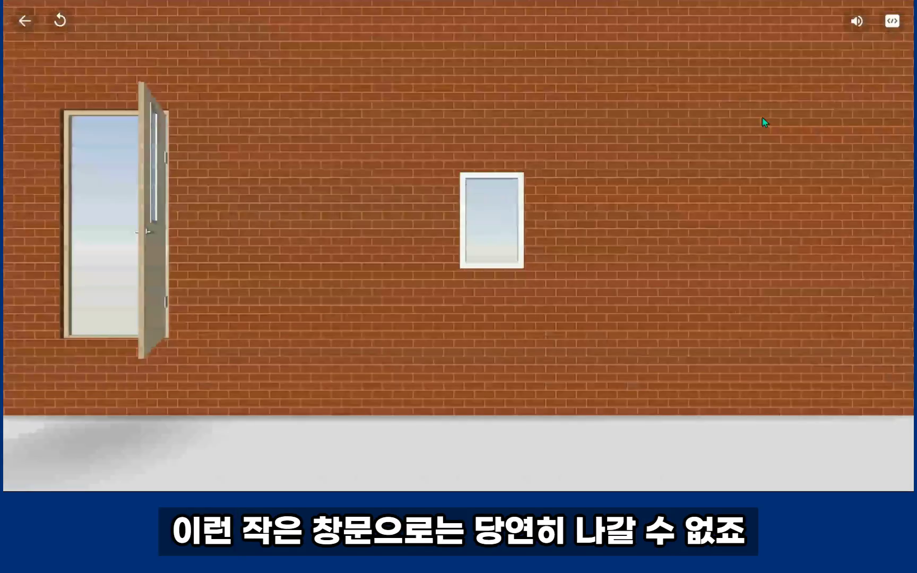
pyautogui.press('Up')
pyautogui.press('Up')
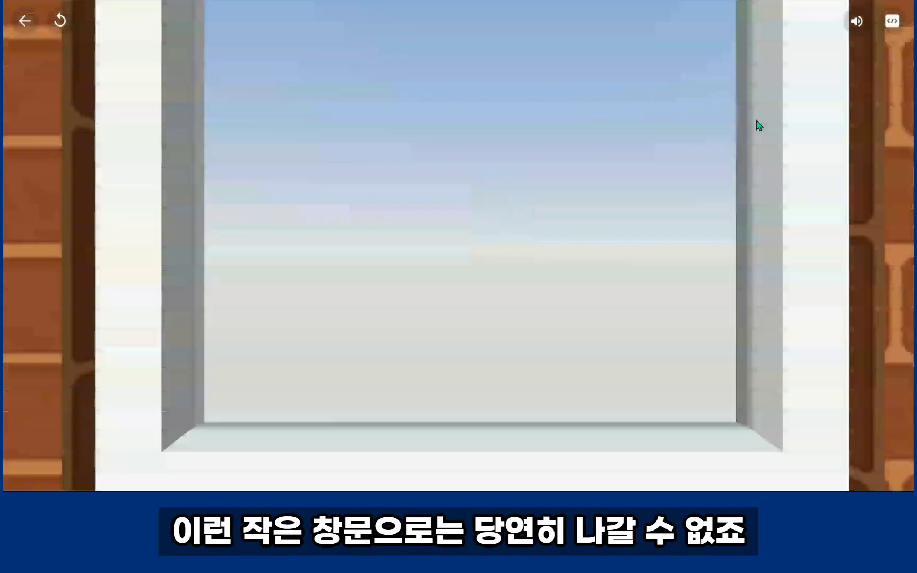
pyautogui.moveTo(756, 121); pyautogui.dragTo(165, 46)
pyautogui.press('Down')
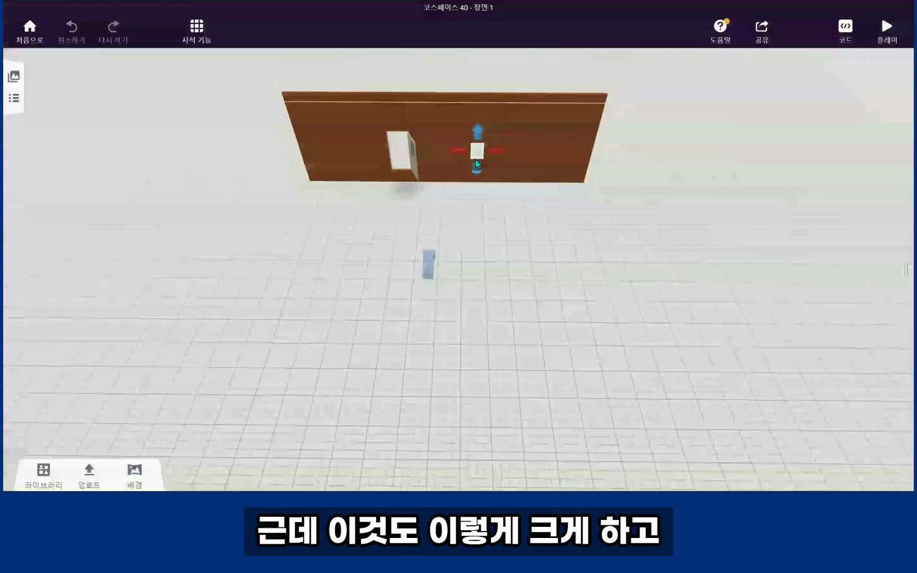
# Step: Enlarge the window to more than door size and lower it close to the base of the brick wall
pyautogui.moveTo(495, 100)
pyautogui.mouseDown()
pyautogui.moveTo(496, 86)
pyautogui.moveTo(499, 103)
pyautogui.moveTo(502, 94)
pyautogui.mouseUp()
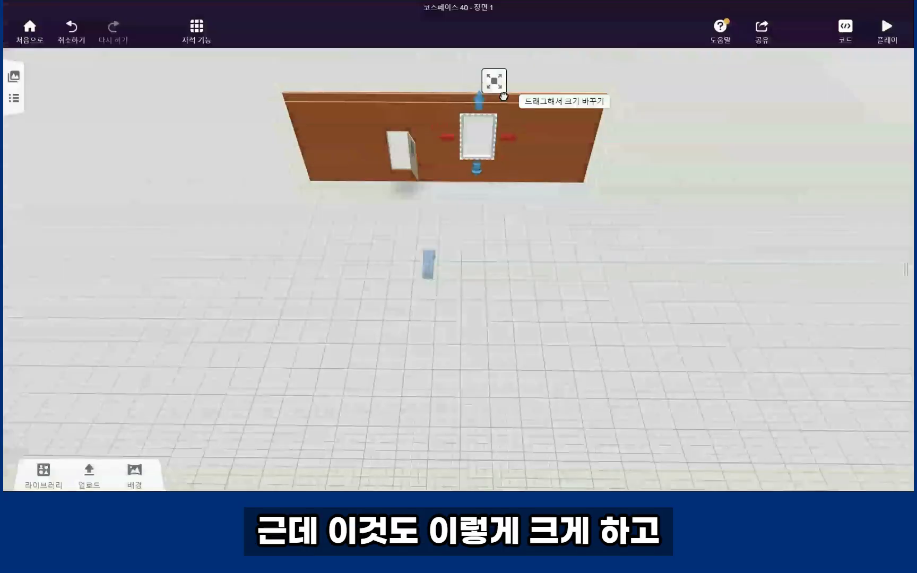
pyautogui.click(490, 164)
pyautogui.click(488, 161)
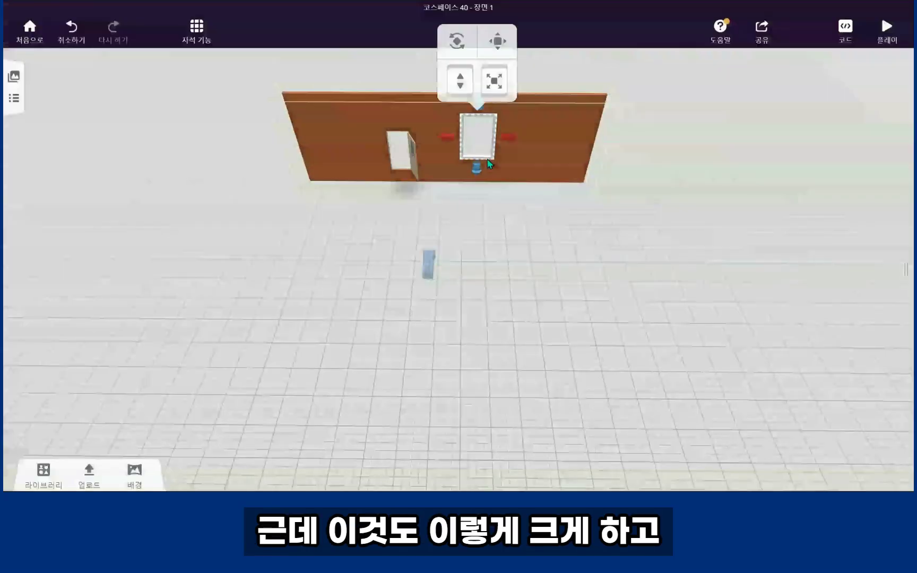
pyautogui.moveTo(487, 160); pyautogui.dragTo(489, 174)
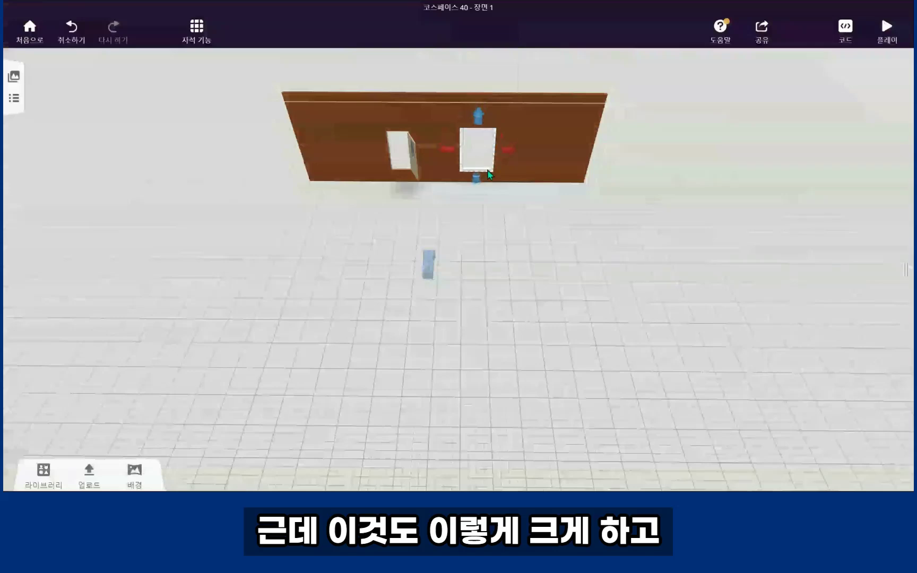
pyautogui.moveTo(494, 85); pyautogui.dragTo(502, 87)
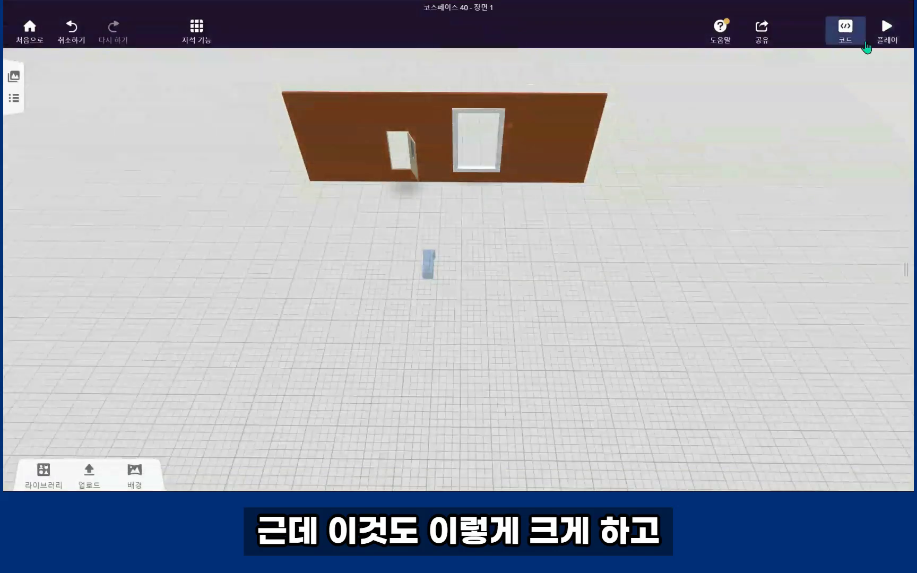
# Step: Play the scene and jump through the enlarged window to the other side of the wall
pyautogui.click(882, 43)
pyautogui.press('w')
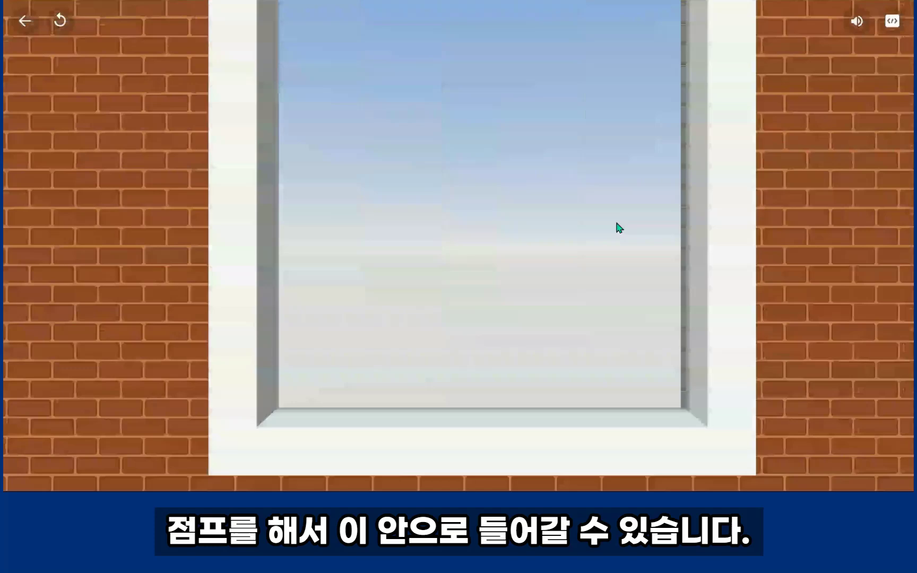
pyautogui.press('w')
pyautogui.moveTo(616, 223); pyautogui.dragTo(195, 232)
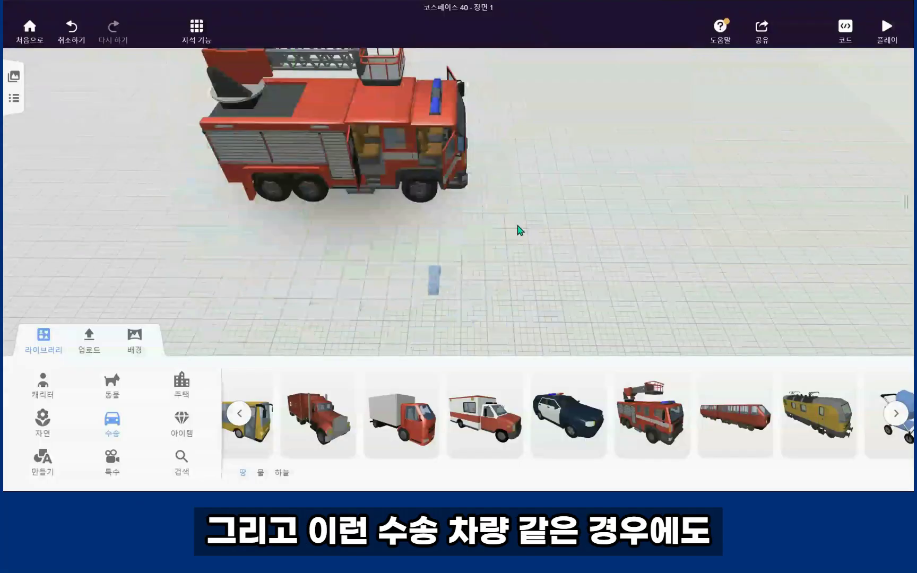
# Step: Reposition the camera on the ground in front of the fire truck's open doors
pyautogui.click(439, 291)
pyautogui.moveTo(434, 219); pyautogui.dragTo(489, 248)
pyautogui.click(496, 250)
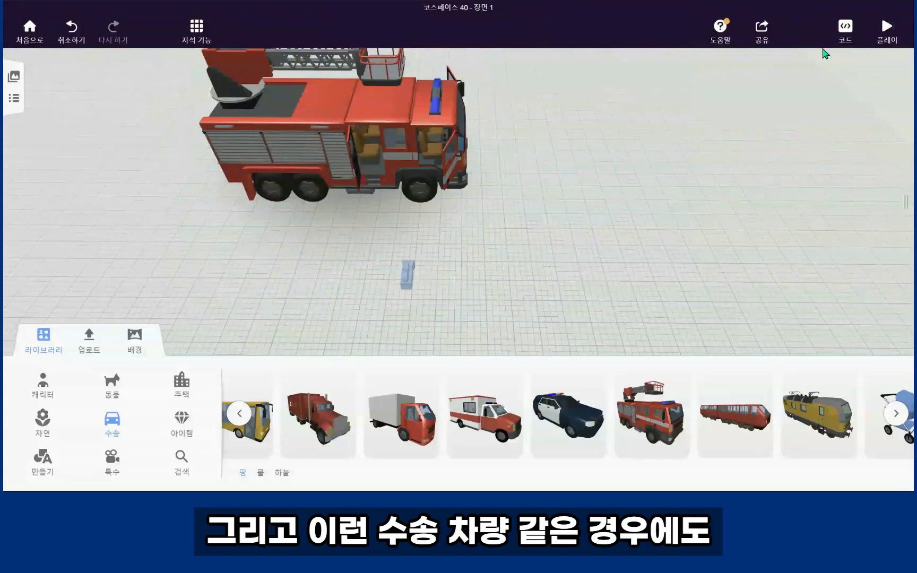
# Step: Play the scene, try repeatedly to walk and jump into the fire truck's open doors, and return to the editor
pyautogui.click(886, 30)
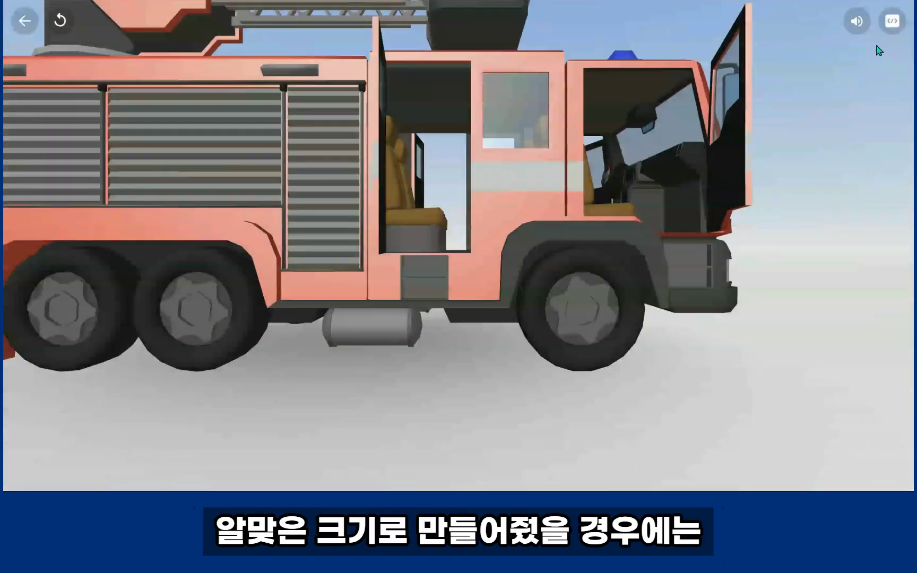
pyautogui.scroll(10, 465, 209)
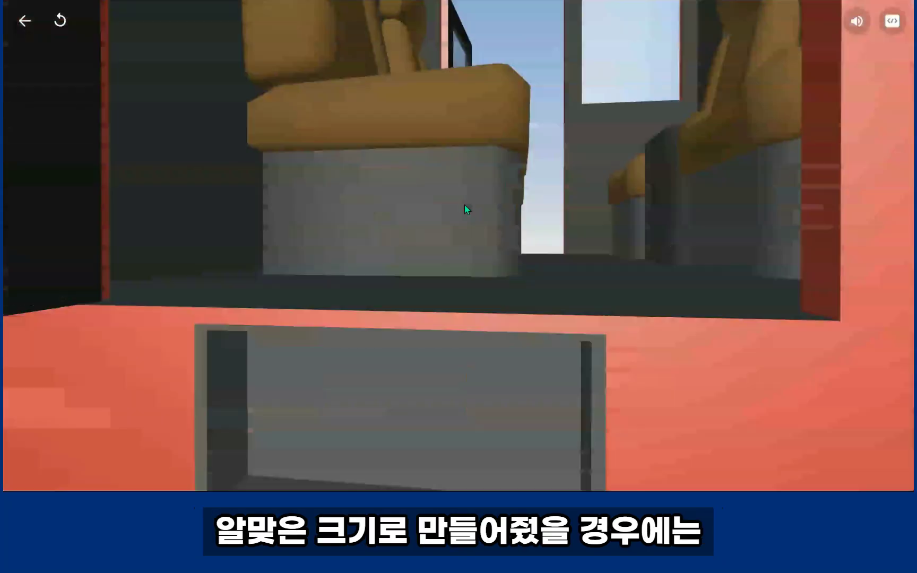
pyautogui.press('space')
pyautogui.moveTo(465, 205); pyautogui.dragTo(721, 202)
pyautogui.press('w')
pyautogui.press('s')
pyautogui.press('w')
pyautogui.press('w')
pyautogui.press('w')
pyautogui.press('s')
pyautogui.press('w')
pyautogui.press('s')
pyautogui.press('w')
pyautogui.press('space')
pyautogui.press('s')
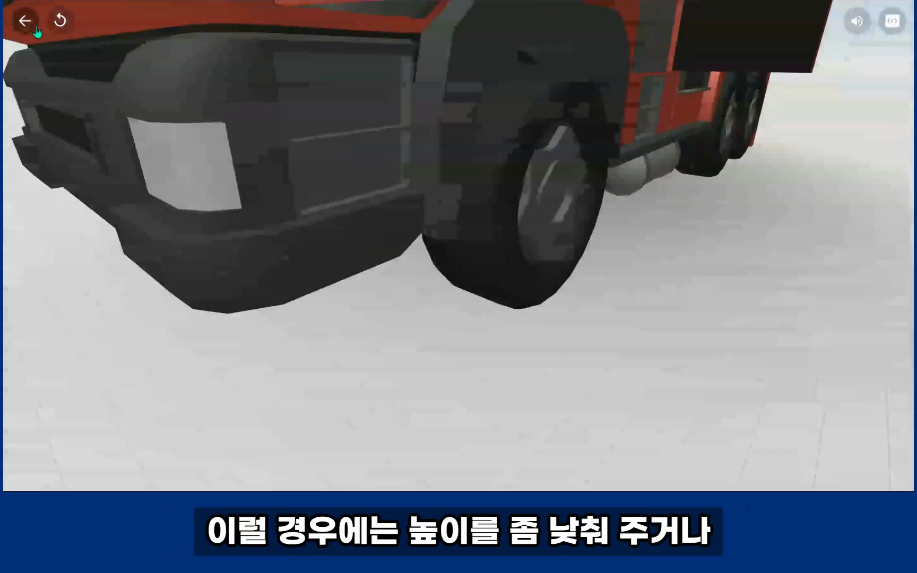
pyautogui.click(25, 21)
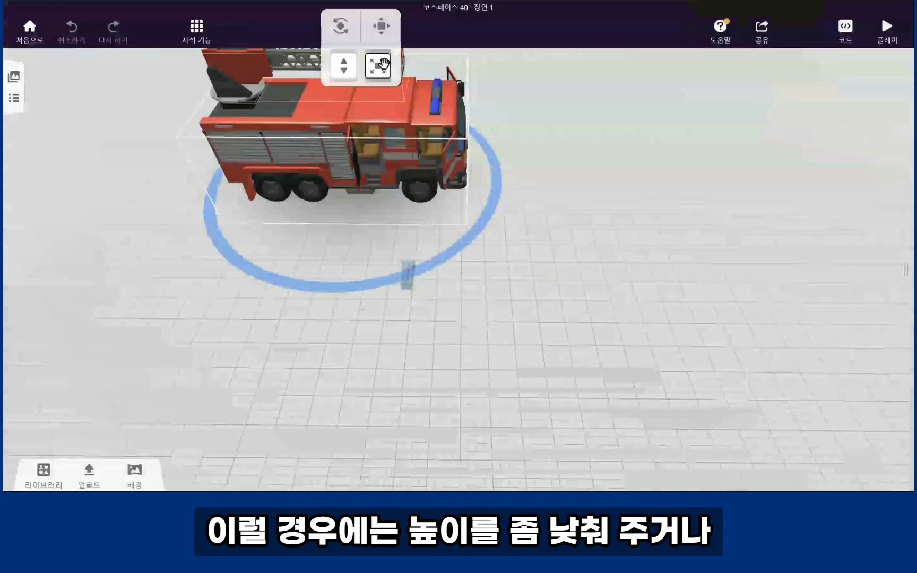
# Step: Shrink the fire truck slightly, and scale it up again to larger than its original size
pyautogui.moveTo(377, 66); pyautogui.dragTo(377, 75)
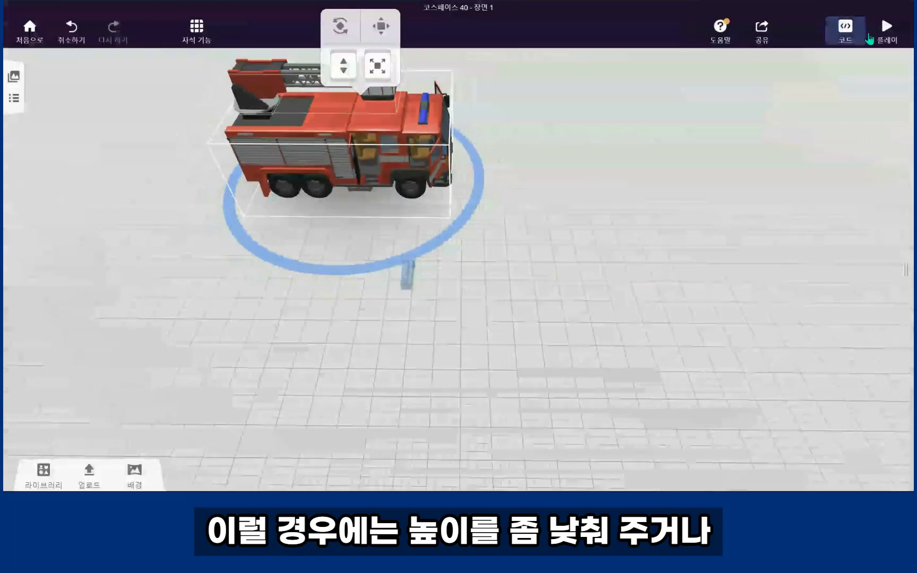
pyautogui.click(425, 198)
pyautogui.moveTo(378, 73); pyautogui.dragTo(497, 3)
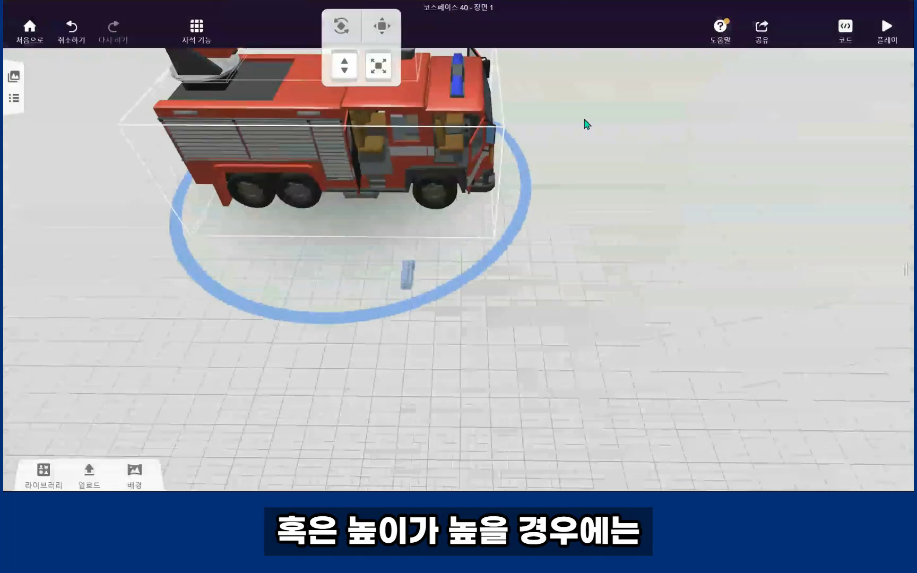
# Step: Place the wooden ladder from the building library against the fire truck below its open front door
pyautogui.click(94, 455)
pyautogui.click(43, 472)
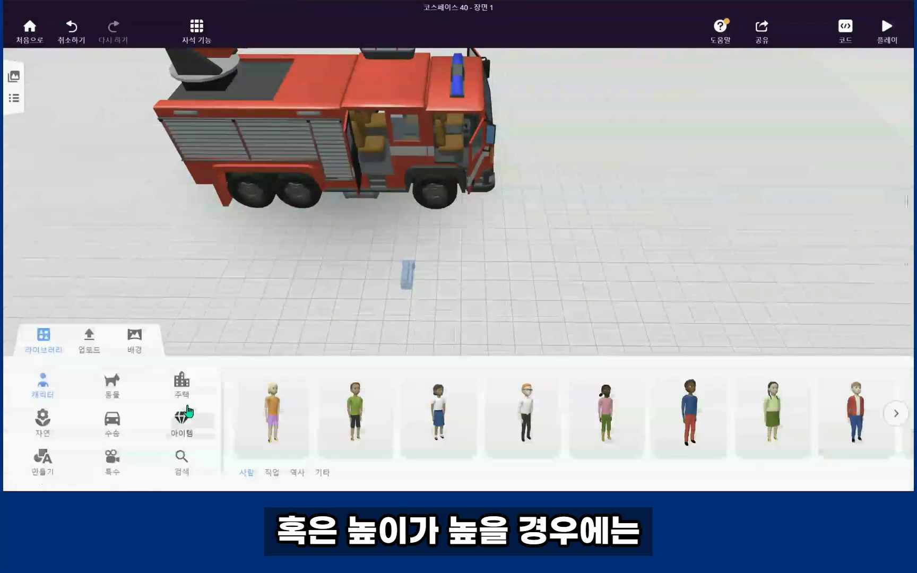
pyautogui.click(182, 380)
pyautogui.scroll(-5, 540, 426)
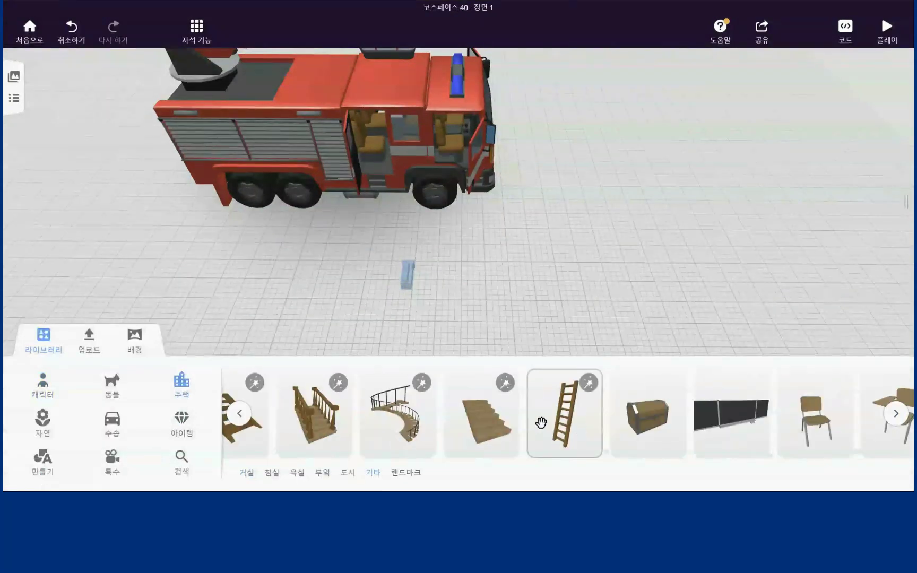
pyautogui.moveTo(573, 420); pyautogui.dragTo(461, 211)
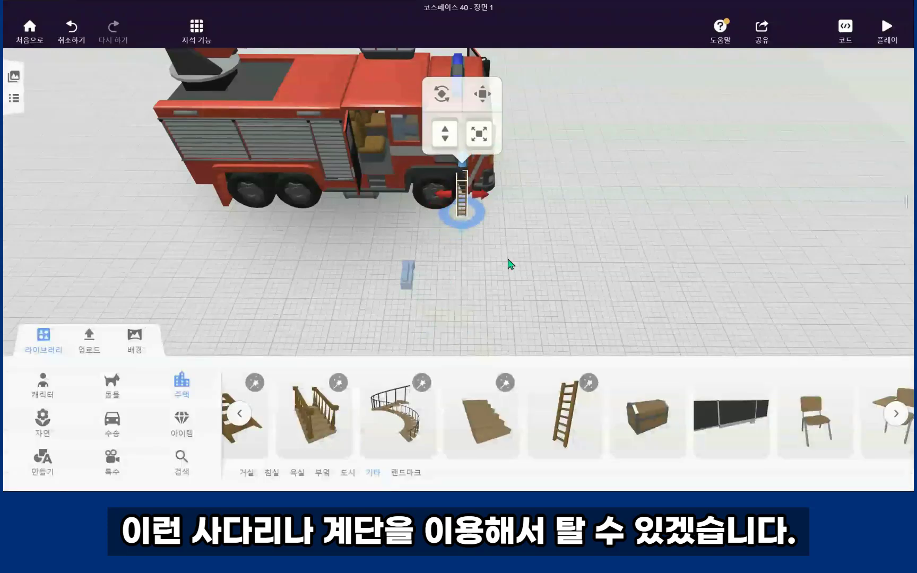
pyautogui.click(496, 238)
pyautogui.moveTo(495, 238); pyautogui.dragTo(491, 268)
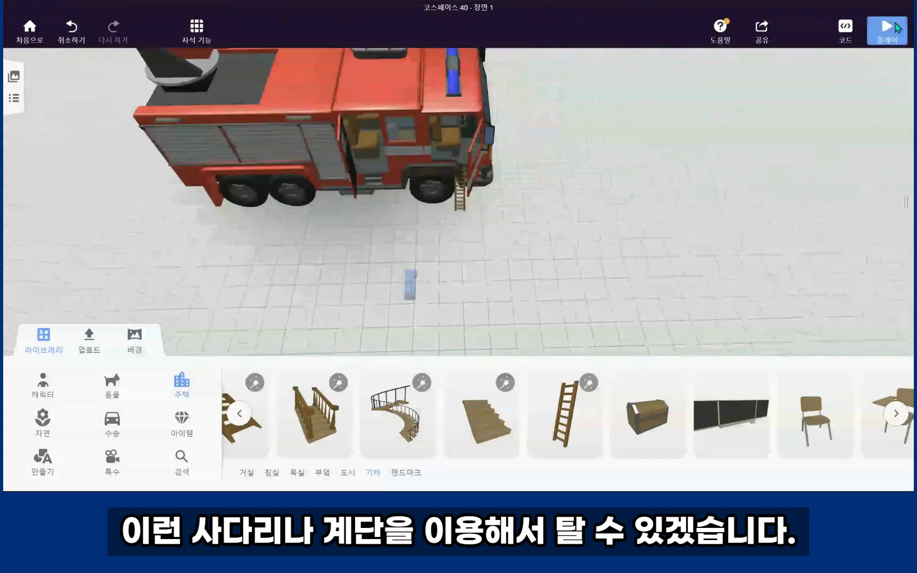
# Step: Play the scene, climb the ladder into the fire truck's cab, look around inside, and return to the editor
pyautogui.click(887, 29)
pyautogui.press('w')
pyautogui.press('d')
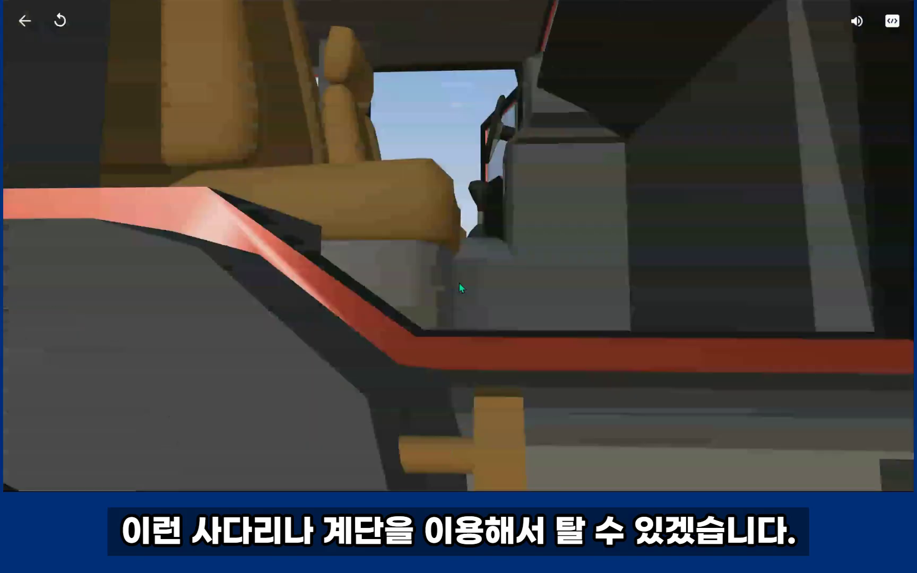
pyautogui.press('w')
pyautogui.moveTo(459, 283); pyautogui.dragTo(489, 318)
pyautogui.press('w')
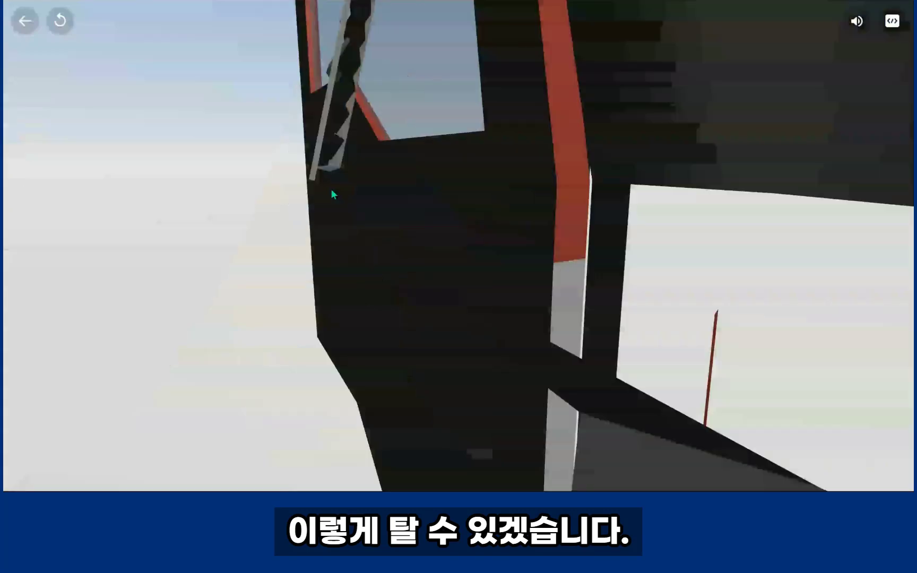
pyautogui.press('a')
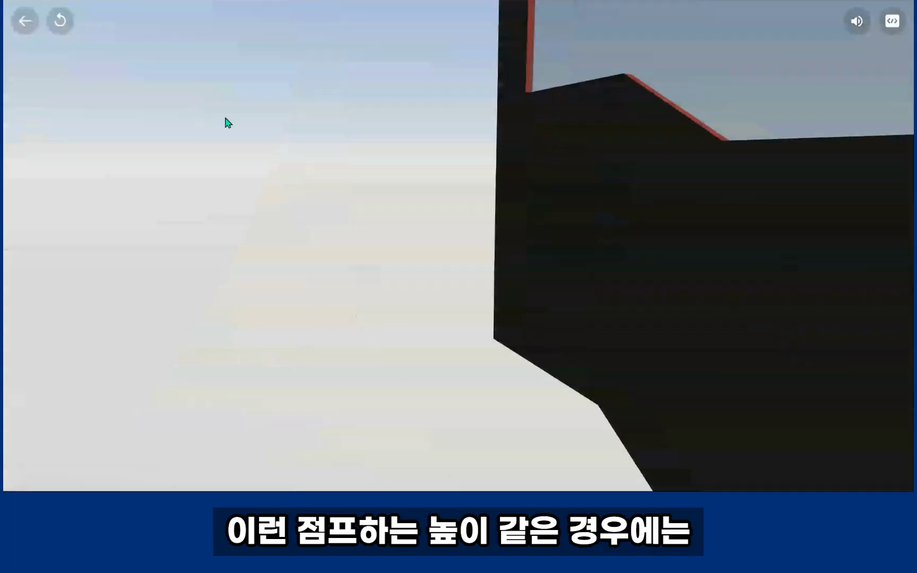
pyautogui.click(25, 21)
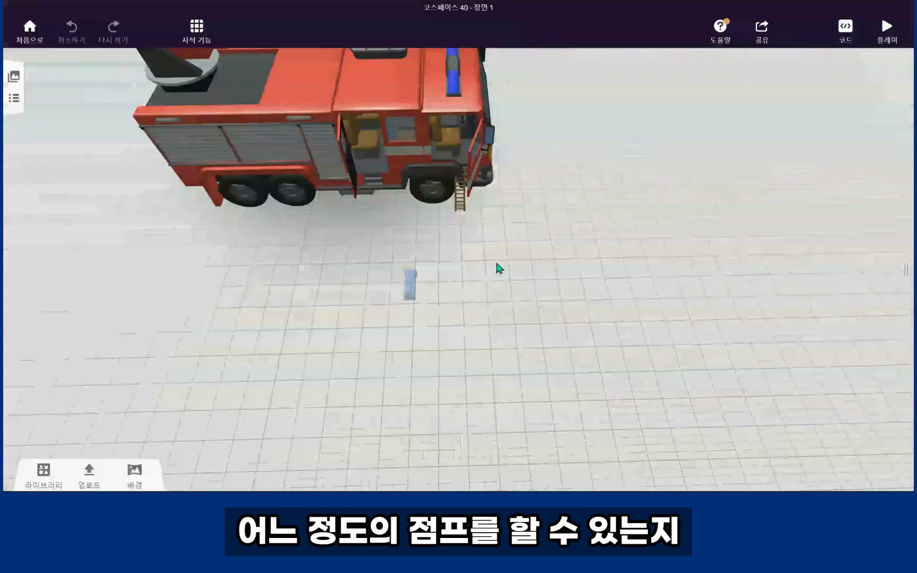
pyautogui.moveTo(497, 264); pyautogui.dragTo(499, 223)
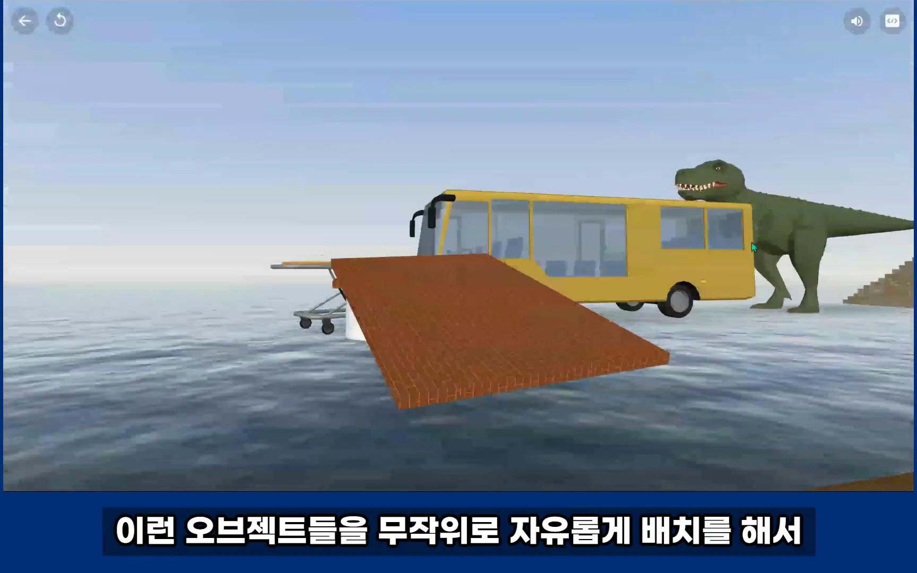
# Step: In the running sea map, jump onto the brick platforms and cross them to the stretcher beside the yellow bus
pyautogui.moveTo(813, 313); pyautogui.dragTo(702, 336)
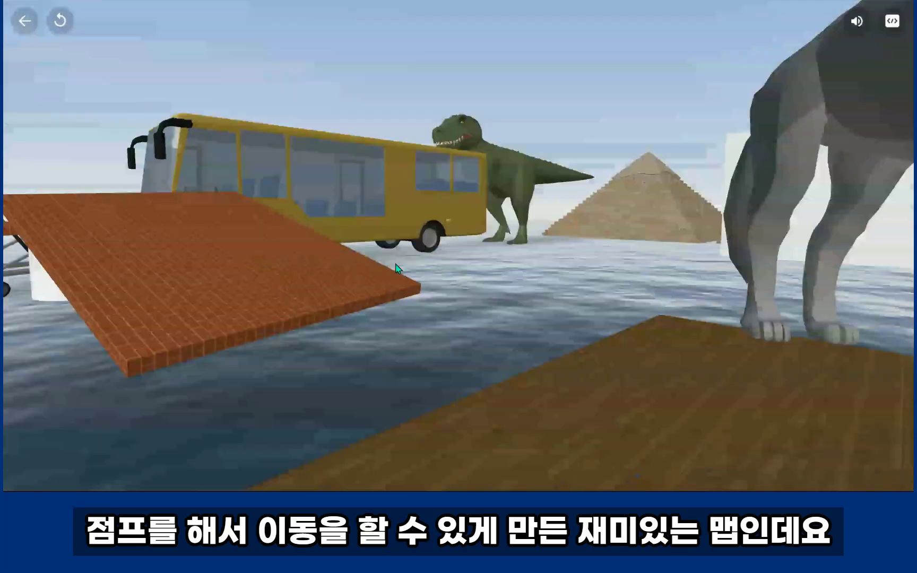
pyautogui.moveTo(395, 264); pyautogui.dragTo(367, 263)
pyautogui.press('w')
pyautogui.press('w')
pyautogui.press('space')
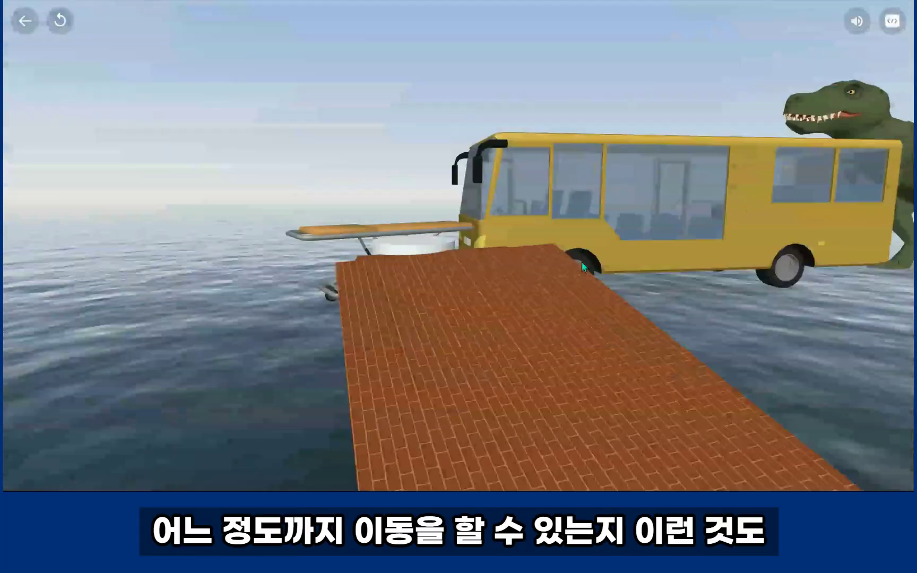
pyautogui.press('w')
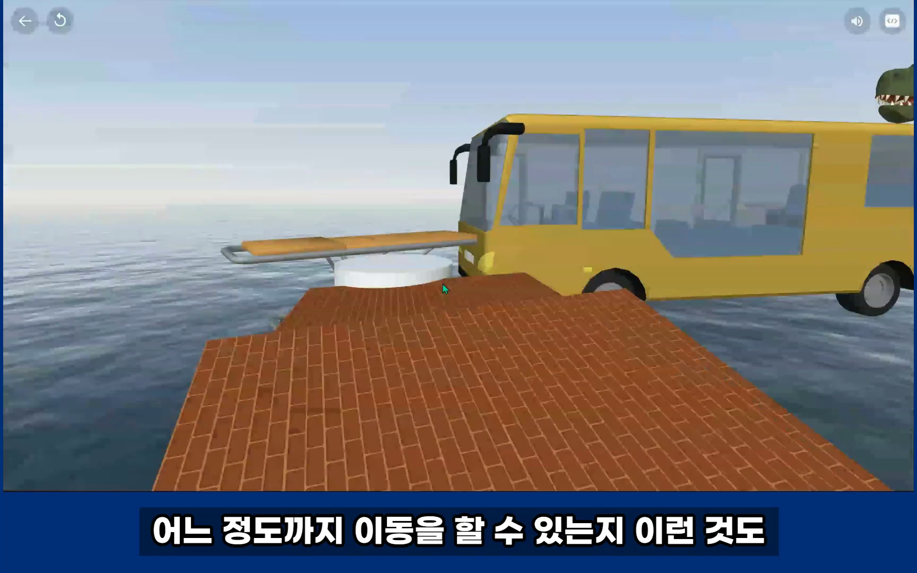
pyautogui.press('w')
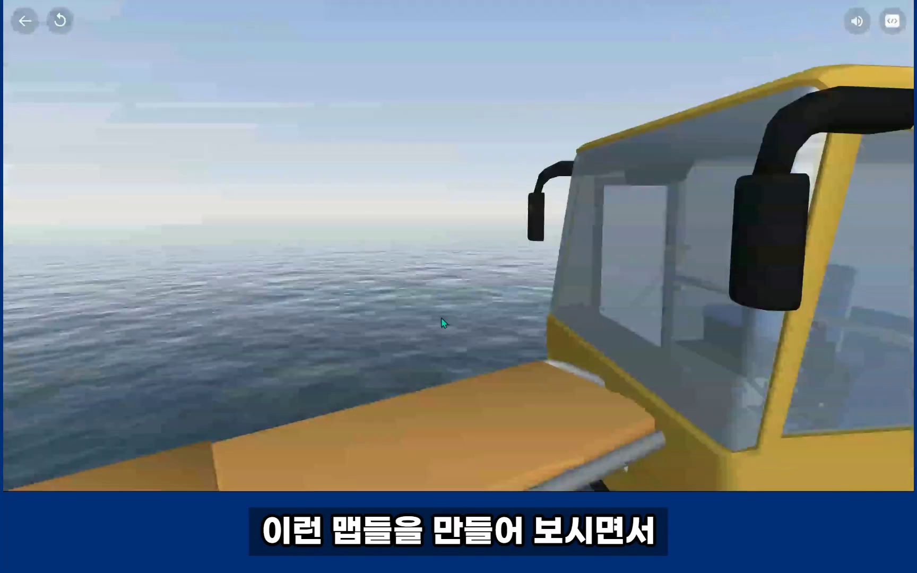
# Step: In the running sea map, move past the yellow bus and over the dinosaur towards the pyramids, looking around
pyautogui.press('w')
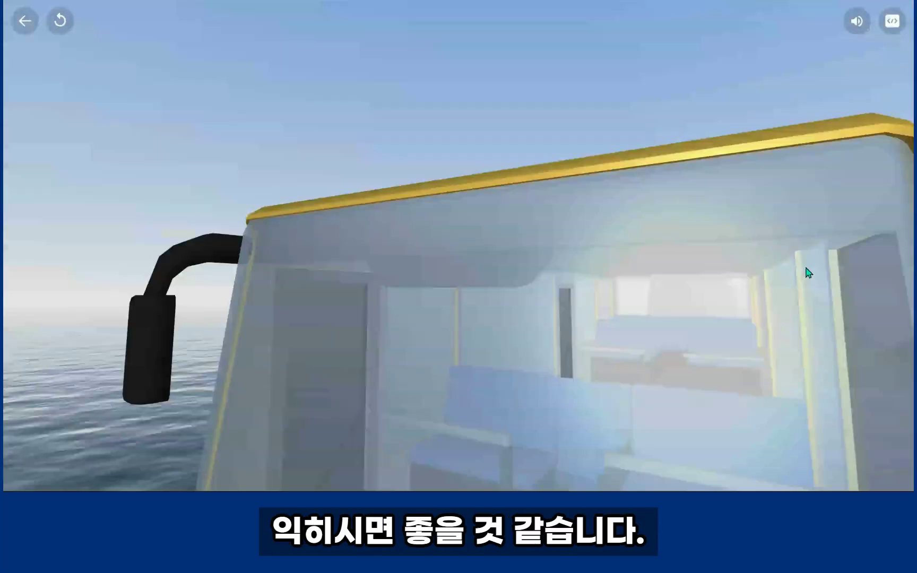
pyautogui.press('w')
pyautogui.moveTo(806, 268); pyautogui.dragTo(679, 288)
pyautogui.press('w')
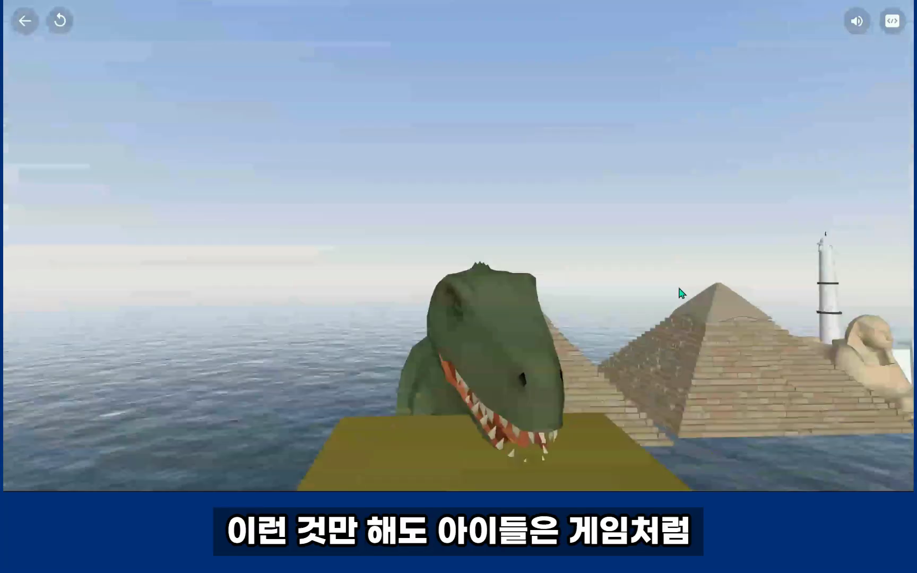
pyautogui.press('w')
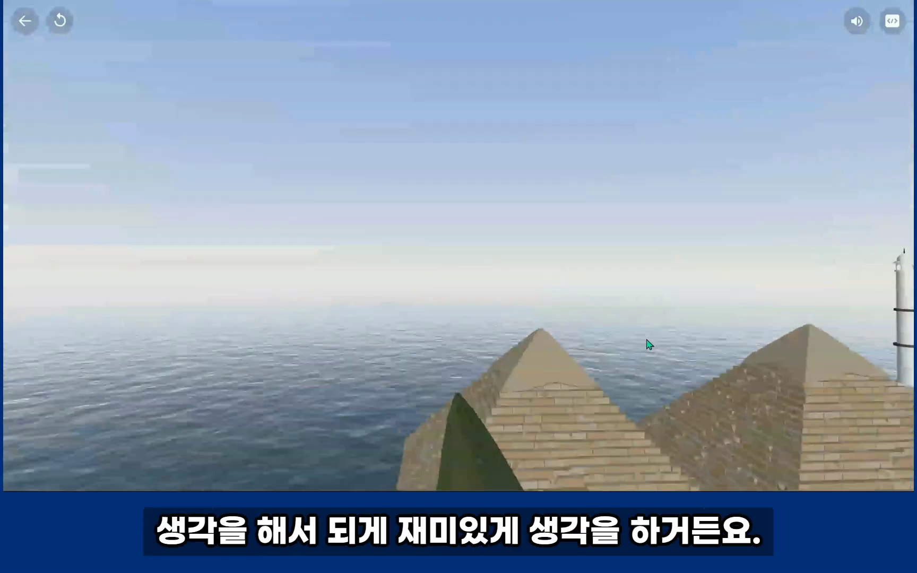
pyautogui.press('w')
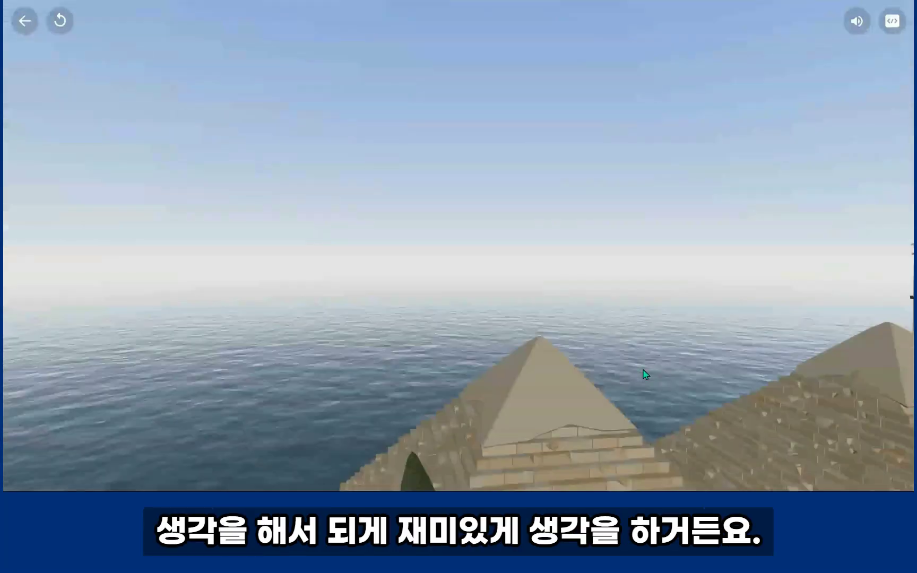
pyautogui.moveTo(614, 378); pyautogui.dragTo(778, 374)
pyautogui.press('s')
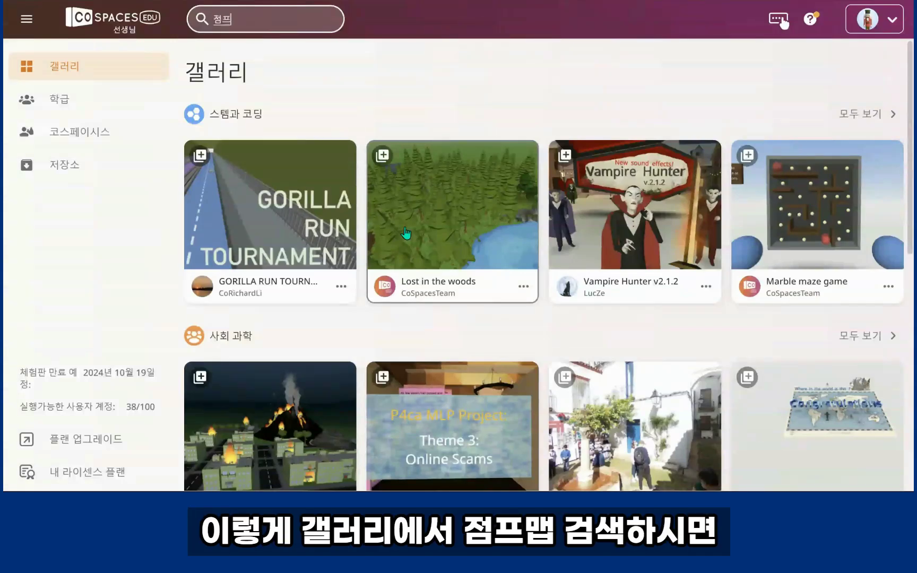
# Step: Search the CoSpaces gallery for "점프맵" and browse the jump maps made by others
pyautogui.write('맵')
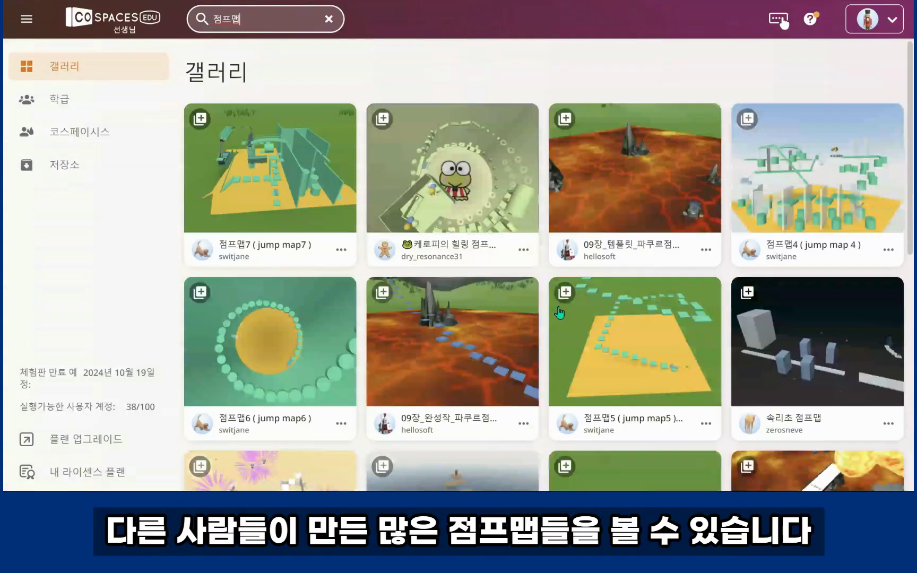
pyautogui.scroll(-4, 509, 319)
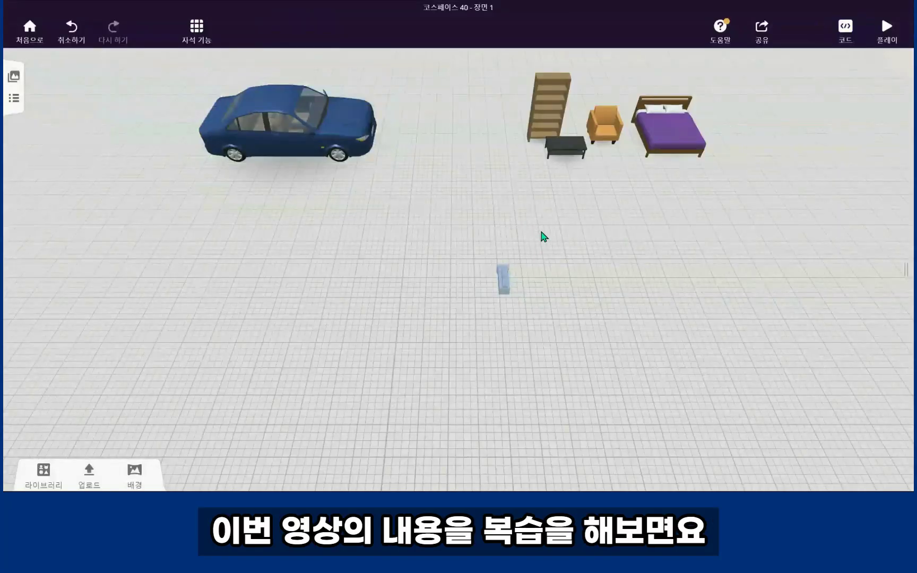
# Step: Play the car scene without physics to watch the car drive at the furniture, and return to the editor
pyautogui.moveTo(542, 232); pyautogui.dragTo(522, 226)
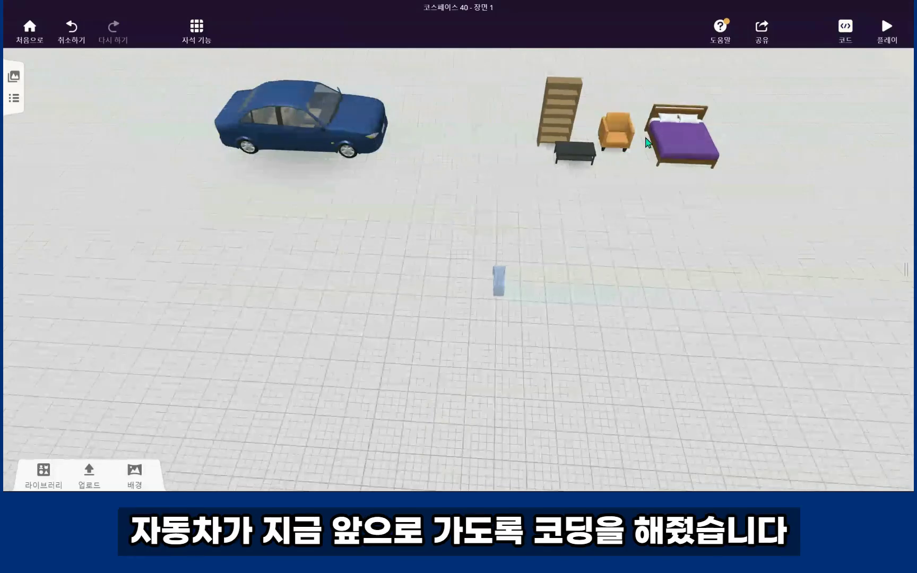
pyautogui.moveTo(555, 178); pyautogui.dragTo(587, 199)
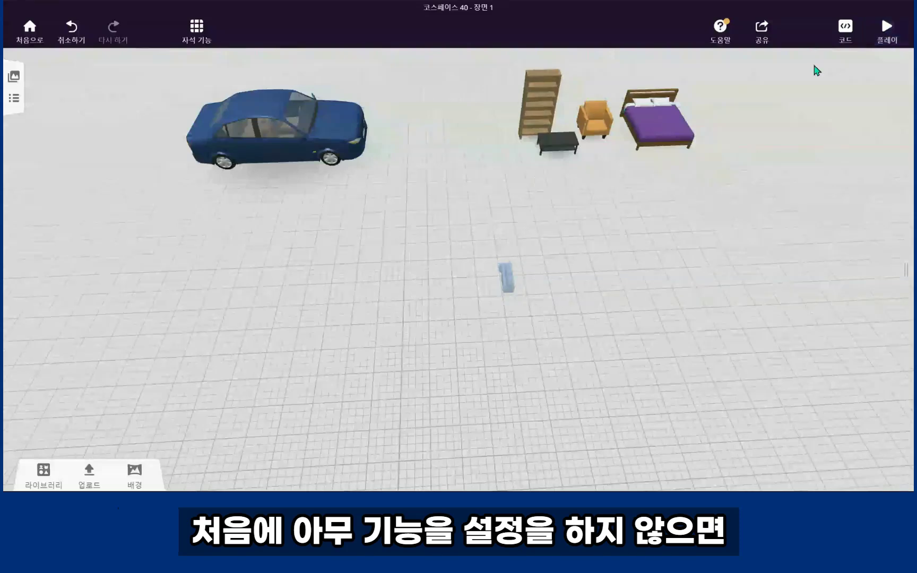
pyautogui.click(885, 29)
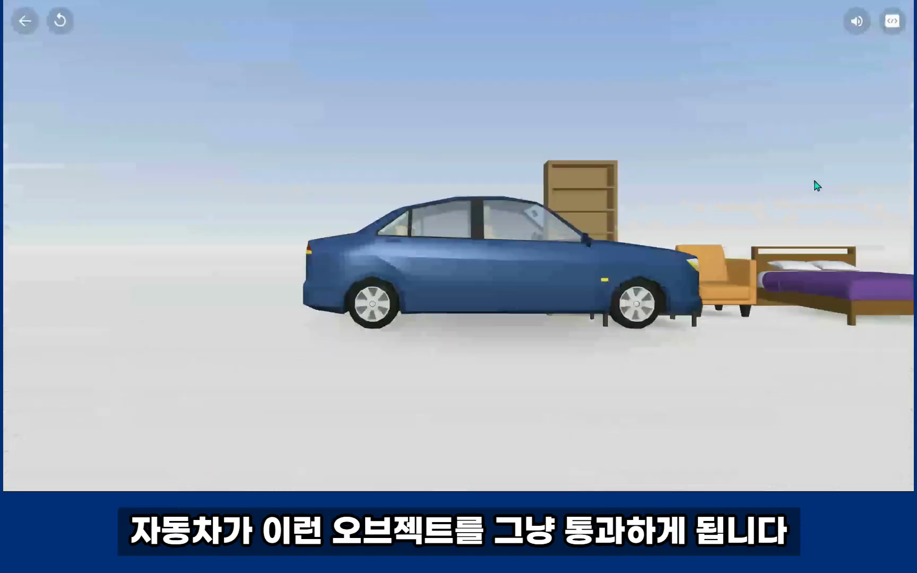
pyautogui.moveTo(757, 297); pyautogui.dragTo(299, 117)
pyautogui.click(28, 21)
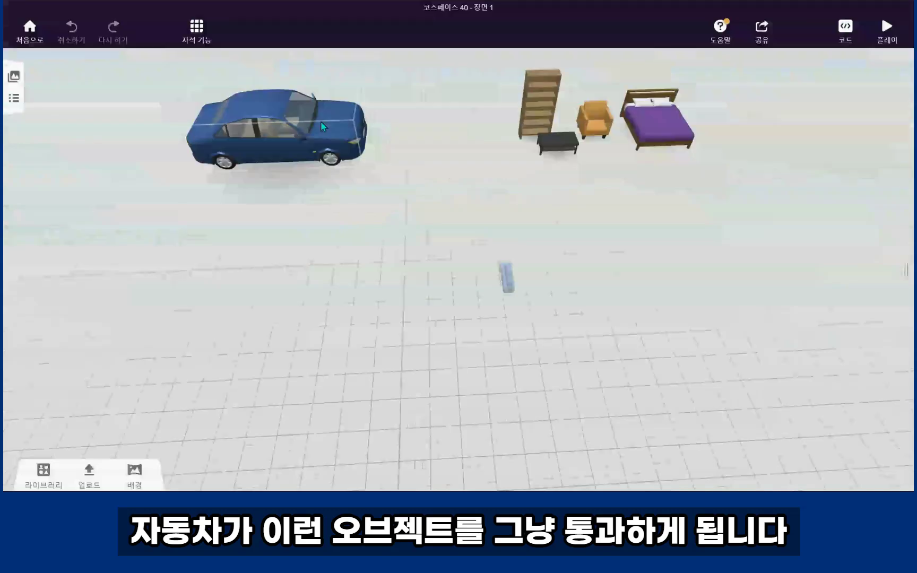
# Step: Enable physics for the car and the empty bookshelf, and play the scene to test the collision
pyautogui.click(321, 121)
pyautogui.click(442, 63)
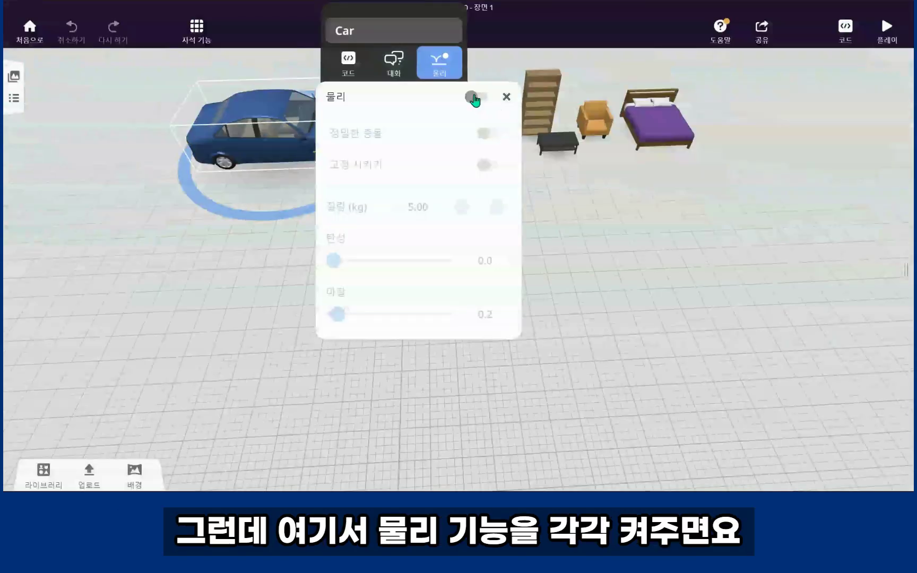
pyautogui.click(475, 98)
pyautogui.click(568, 138)
pyautogui.rightClick(548, 101)
pyautogui.click(666, 63)
pyautogui.click(701, 96)
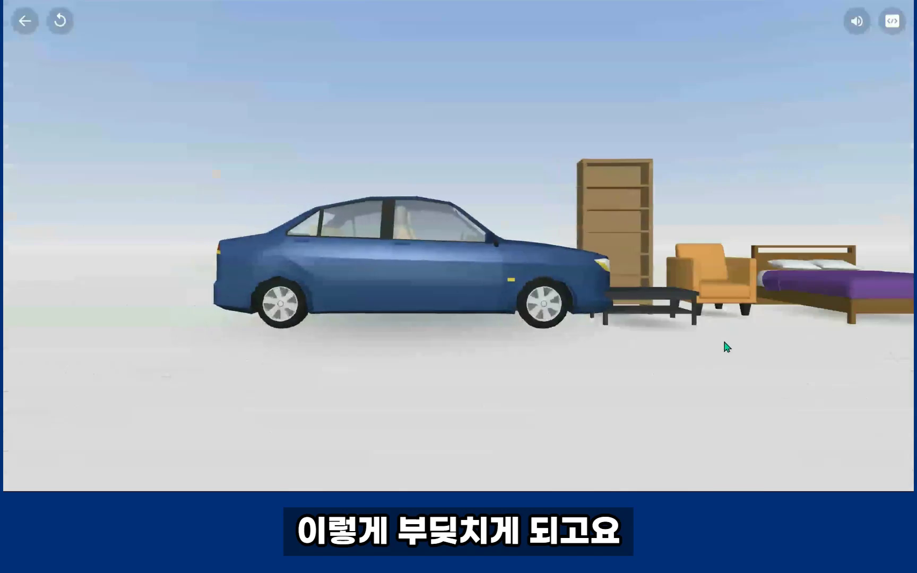
pyautogui.click(25, 21)
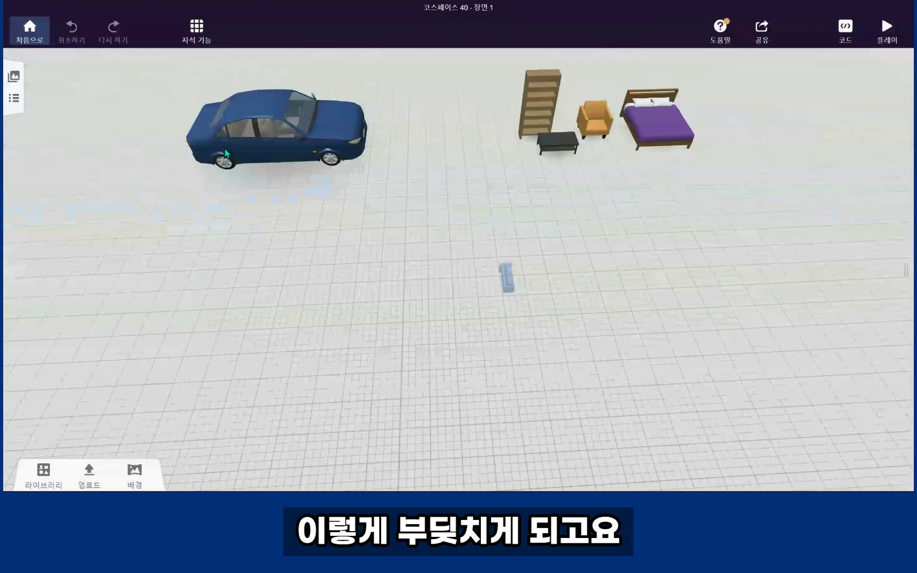
# Step: Set the car's mass to 100 kg, play the scene to test its push on the furniture, and return to the editor
pyautogui.rightClick(317, 137)
pyautogui.click(437, 68)
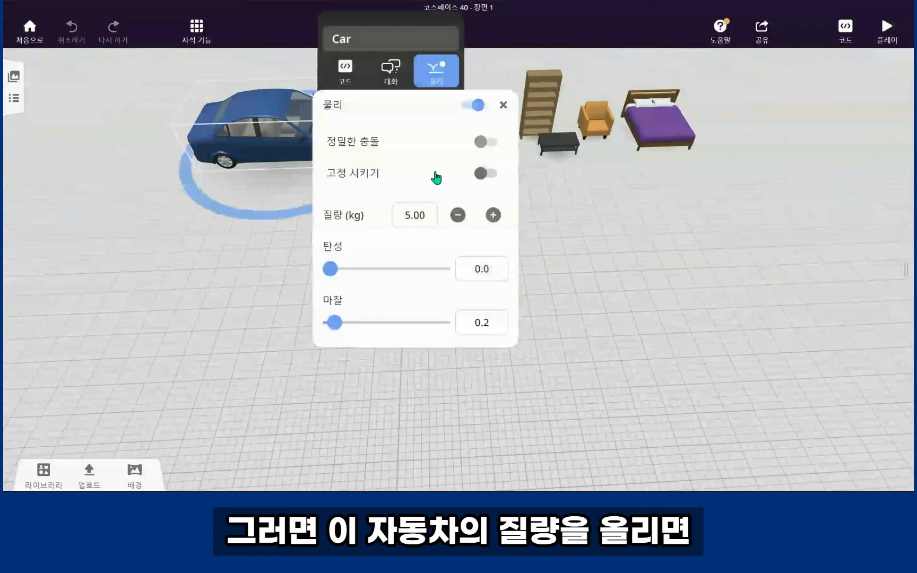
pyautogui.click(419, 212)
pyautogui.write('0')
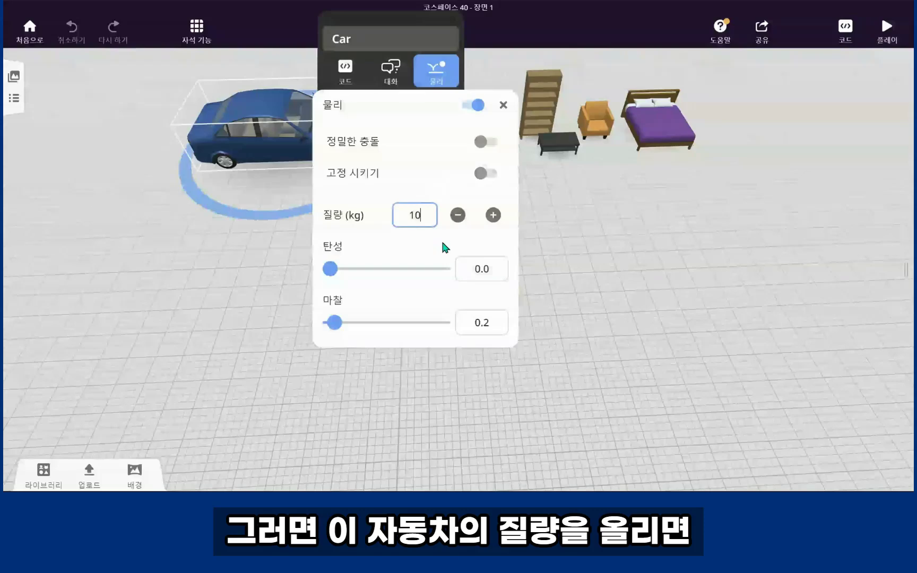
pyautogui.click(595, 243)
pyautogui.click(886, 28)
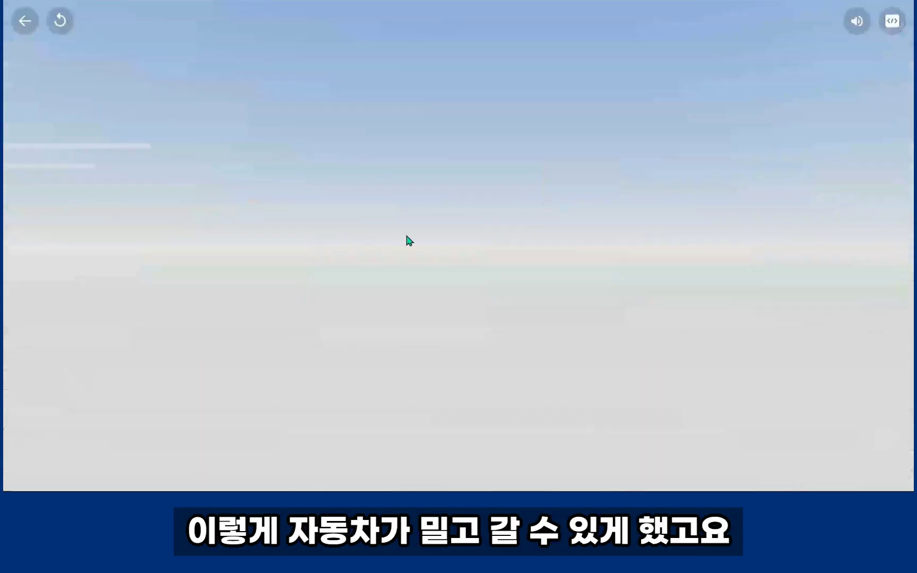
pyautogui.click(25, 21)
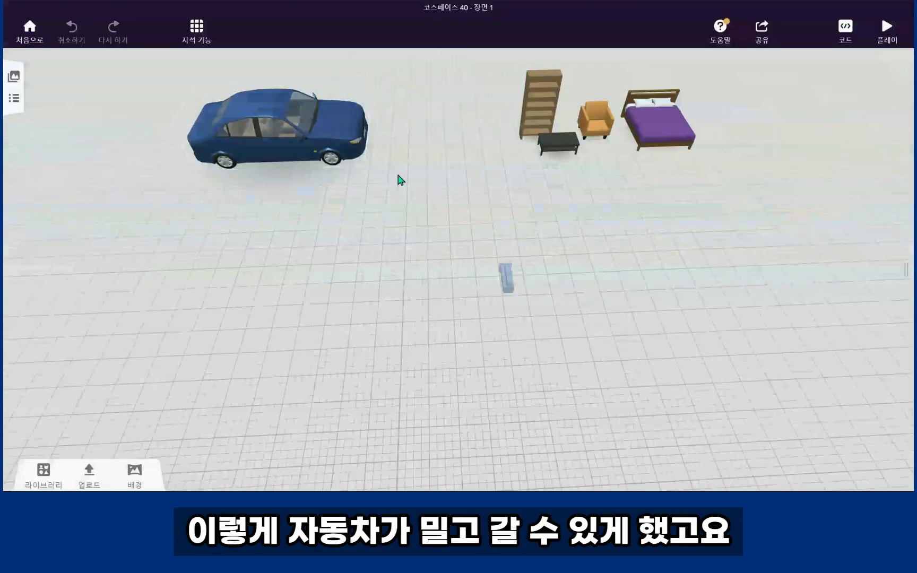
# Step: Move the double bed farther away from the armchair
pyautogui.click(551, 115)
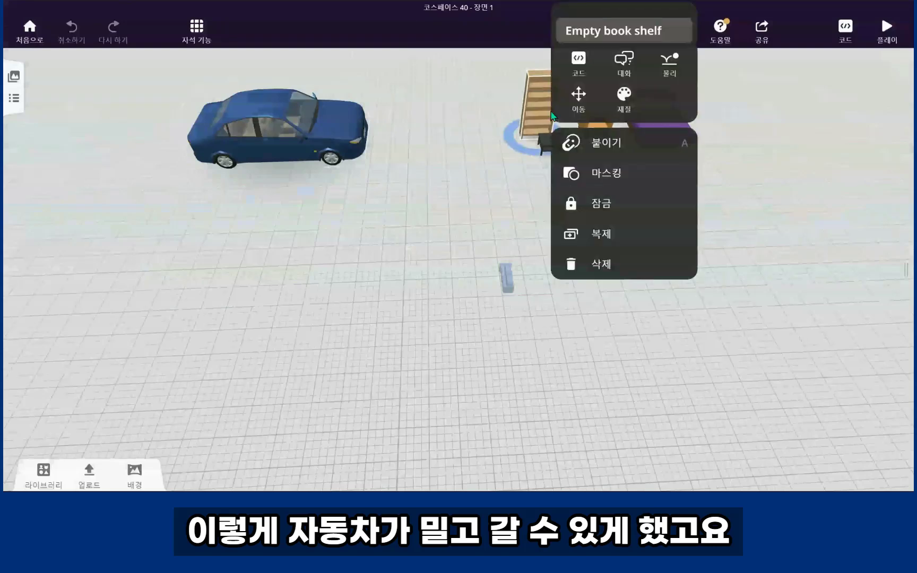
pyautogui.click(459, 179)
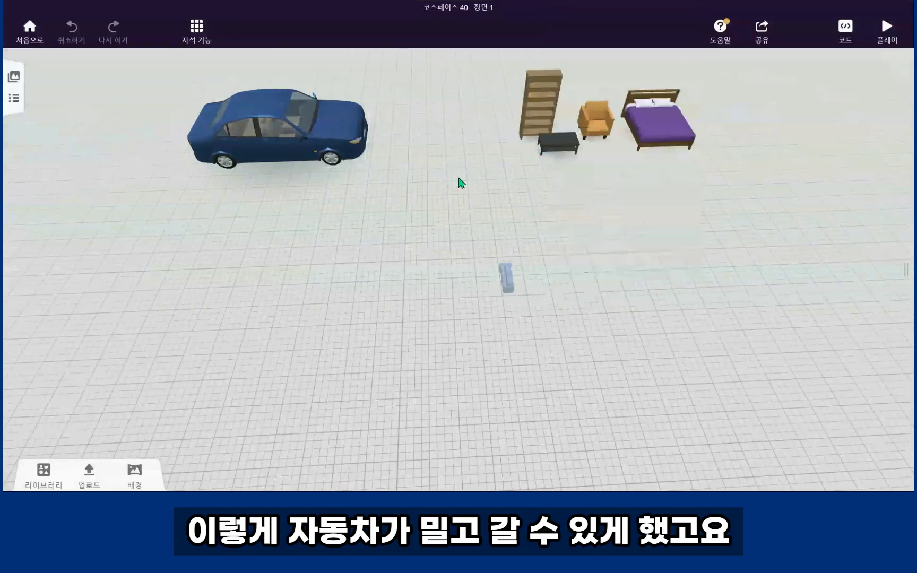
pyautogui.moveTo(664, 126); pyautogui.dragTo(727, 122)
# Step: Increase the double bed's mass in its physics settings, and play the scene to test whether it blocks the car
pyautogui.click(727, 122)
pyautogui.click(845, 63)
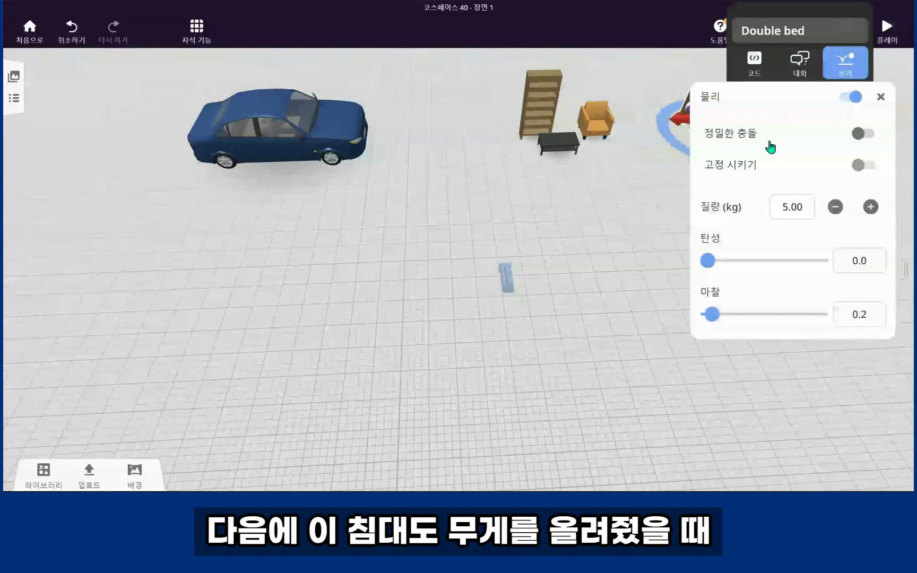
pyautogui.doubleClick(794, 206)
pyautogui.write('1')
pyautogui.click(630, 245)
pyautogui.click(630, 246)
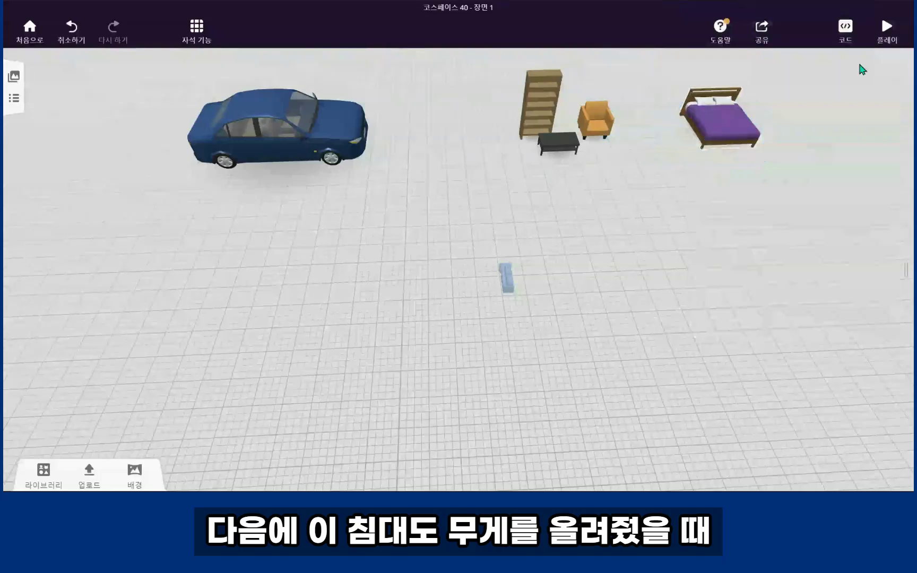
pyautogui.click(887, 31)
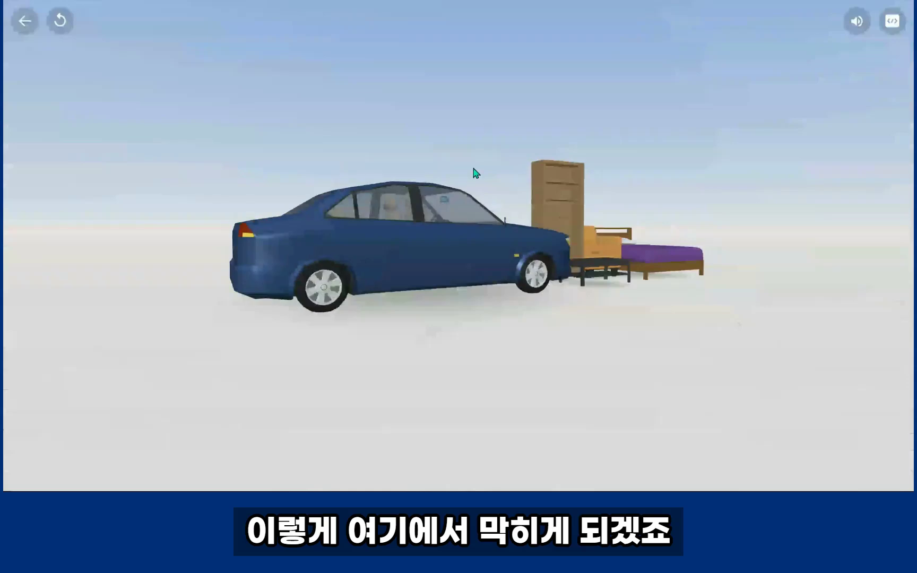
pyautogui.click(25, 20)
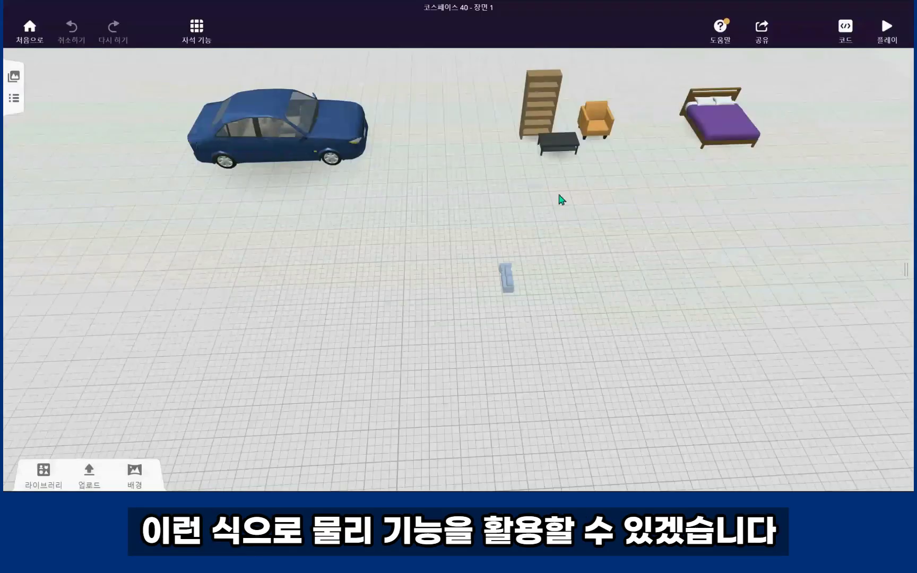
# Step: Review the car's physics settings for precise collision, fixing, mass, elasticity and friction, and close them
pyautogui.moveTo(559, 192); pyautogui.dragTo(525, 219)
pyautogui.click(324, 127)
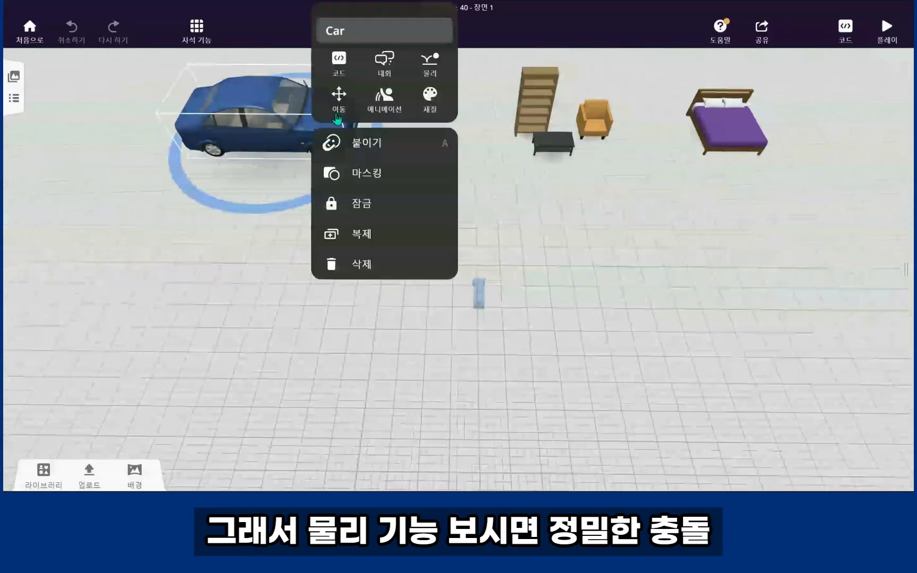
pyautogui.click(420, 75)
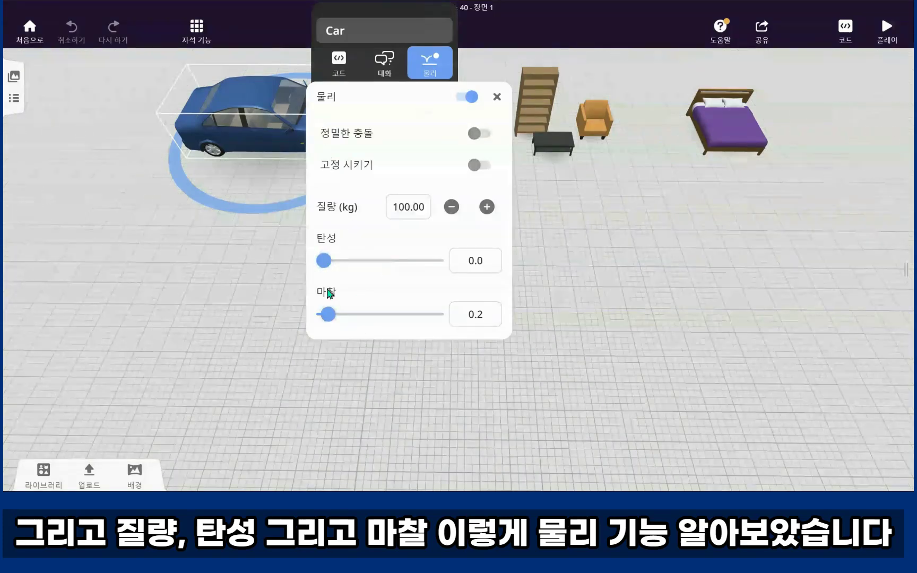
pyautogui.click(582, 267)
pyautogui.click(581, 250)
pyautogui.moveTo(581, 249); pyautogui.dragTo(549, 241)
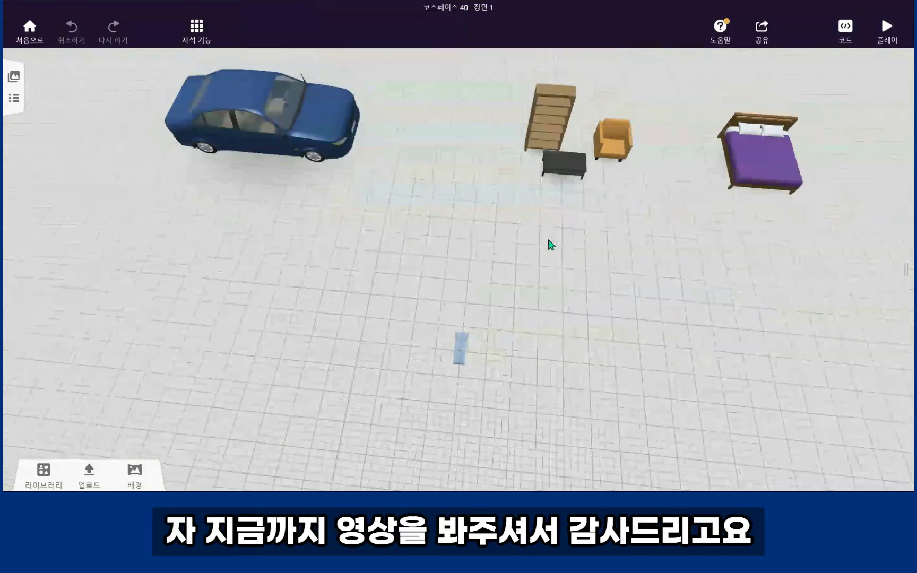